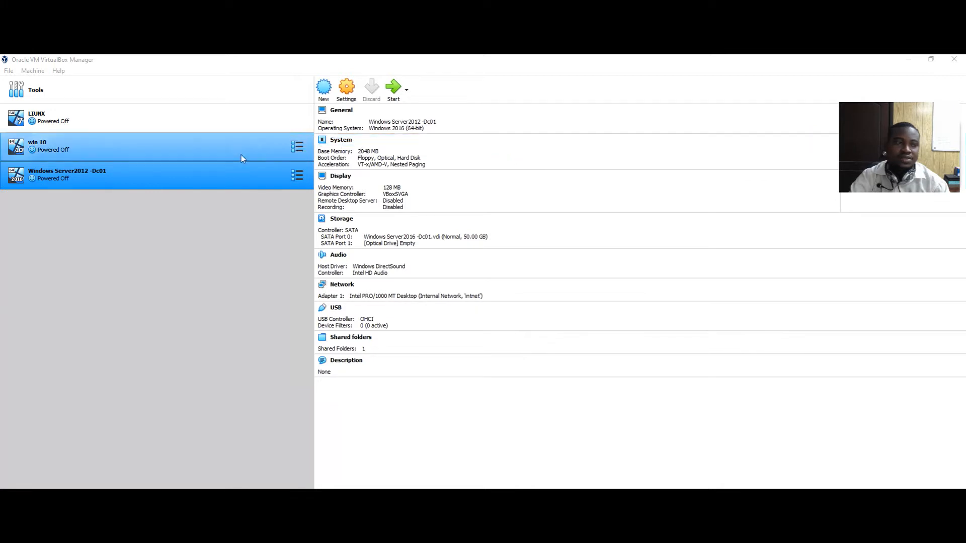
Start the Windows Server2012 -Dc01 VM and centre its window
{"action": "left_click", "coordinate": [394, 89]}
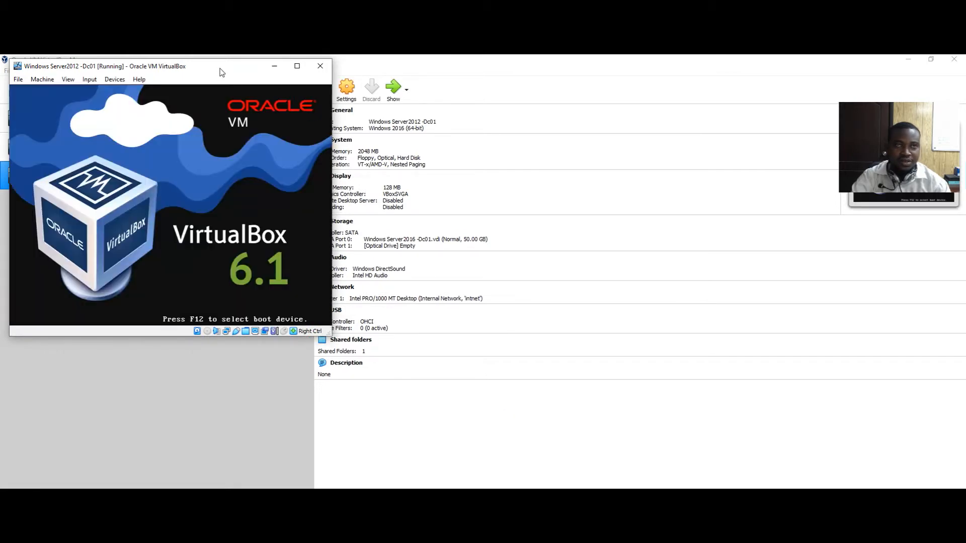
{"action": "left_click_drag", "start_coordinate": [219, 72], "coordinate": [550, 120]}
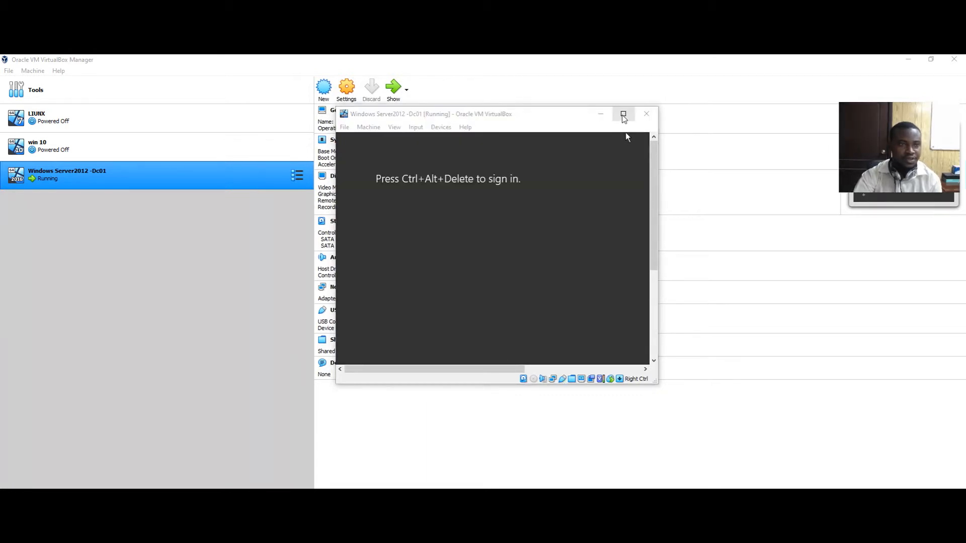
{"action": "left_click", "coordinate": [623, 114]}
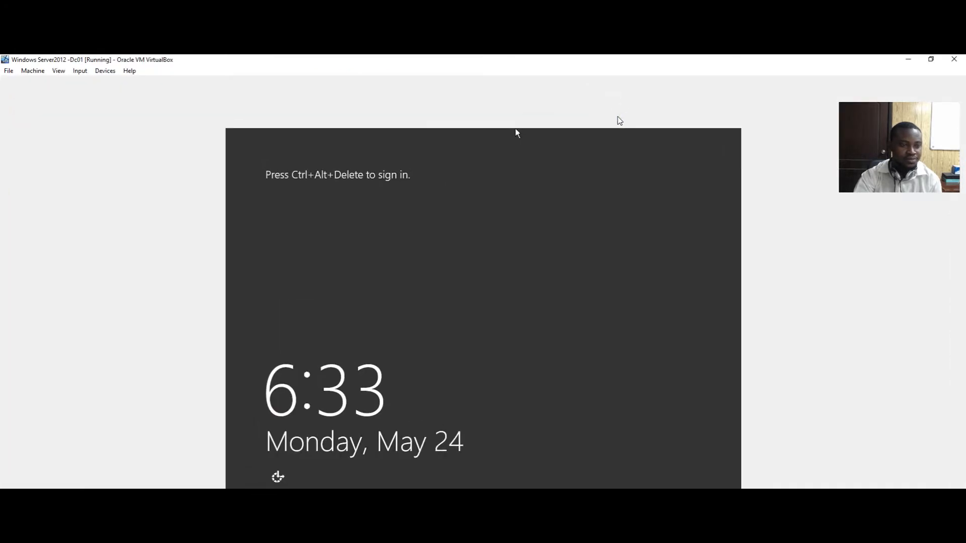
{"action": "left_click", "coordinate": [931, 59]}
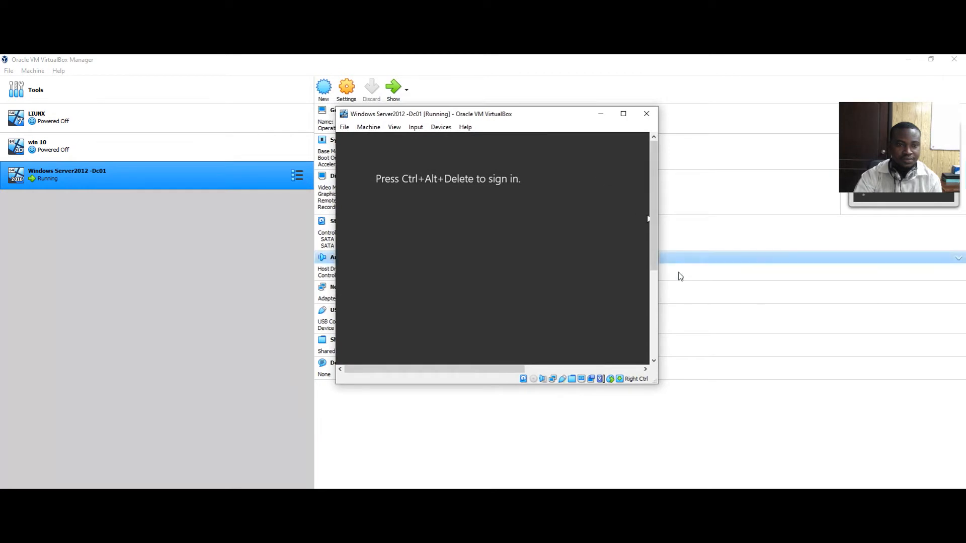
Resize the server VM window to show the full lock screen and bring up the Input > Keyboard options
{"action": "left_click_drag", "start_coordinate": [660, 278], "coordinate": [883, 277]}
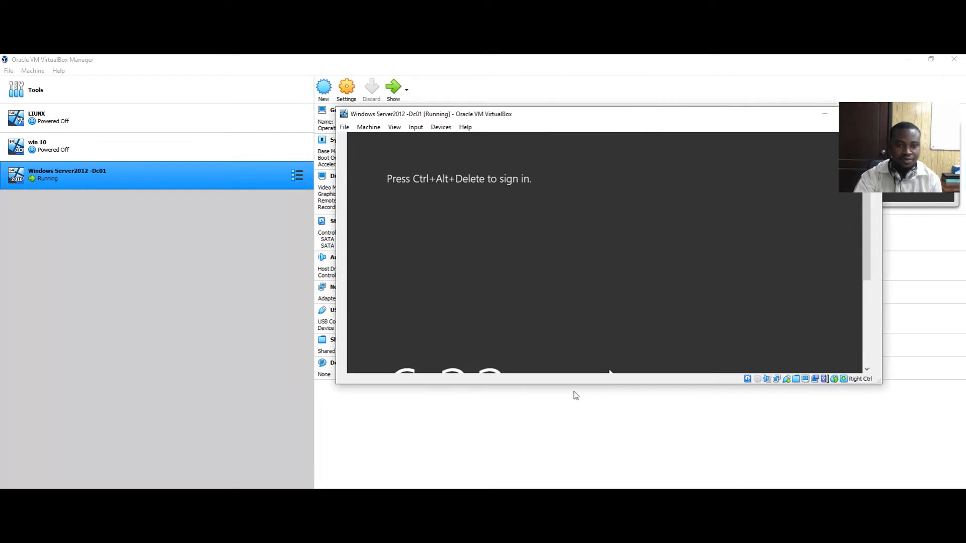
{"action": "left_click_drag", "start_coordinate": [577, 386], "coordinate": [586, 454]}
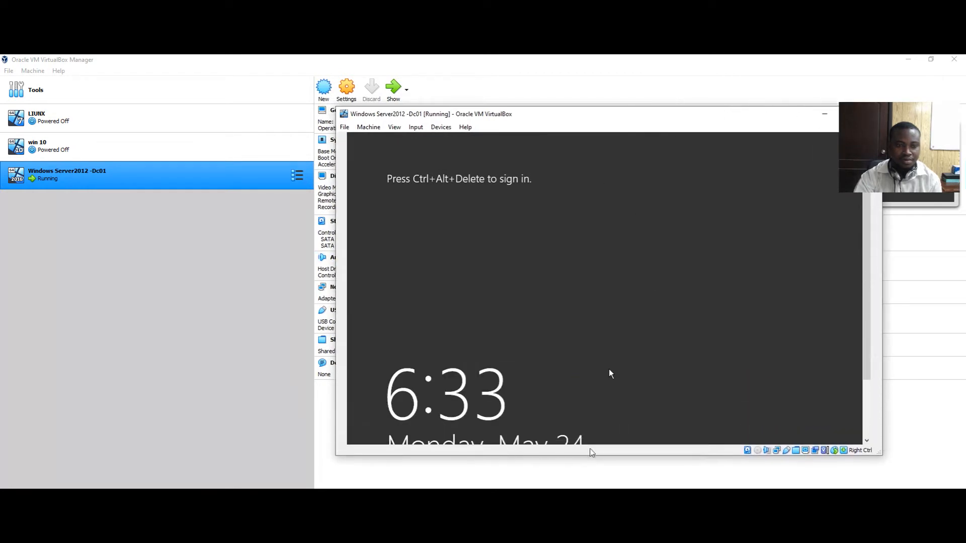
{"action": "left_click_drag", "start_coordinate": [542, 117], "coordinate": [418, 85]}
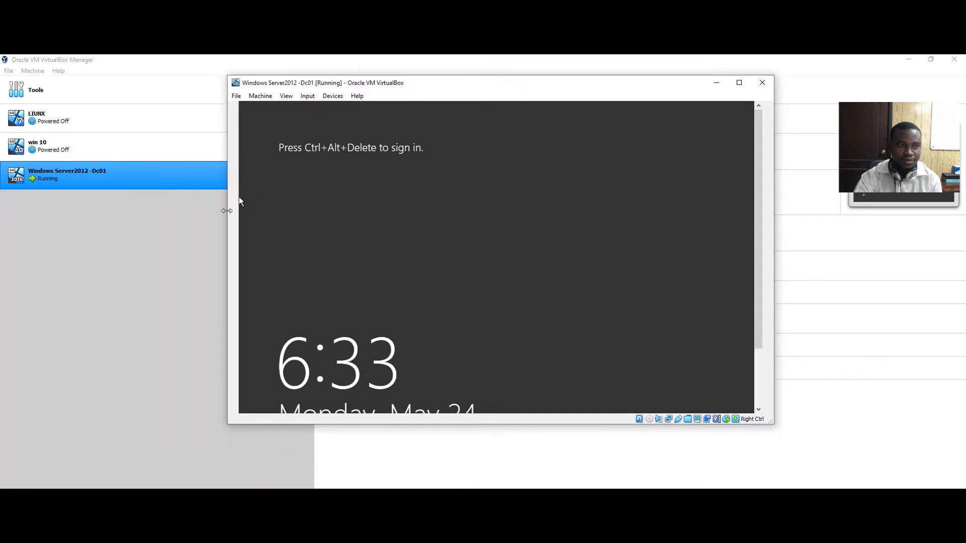
{"action": "left_click_drag", "start_coordinate": [228, 212], "coordinate": [198, 212]}
{"action": "left_click_drag", "start_coordinate": [371, 425], "coordinate": [375, 484]}
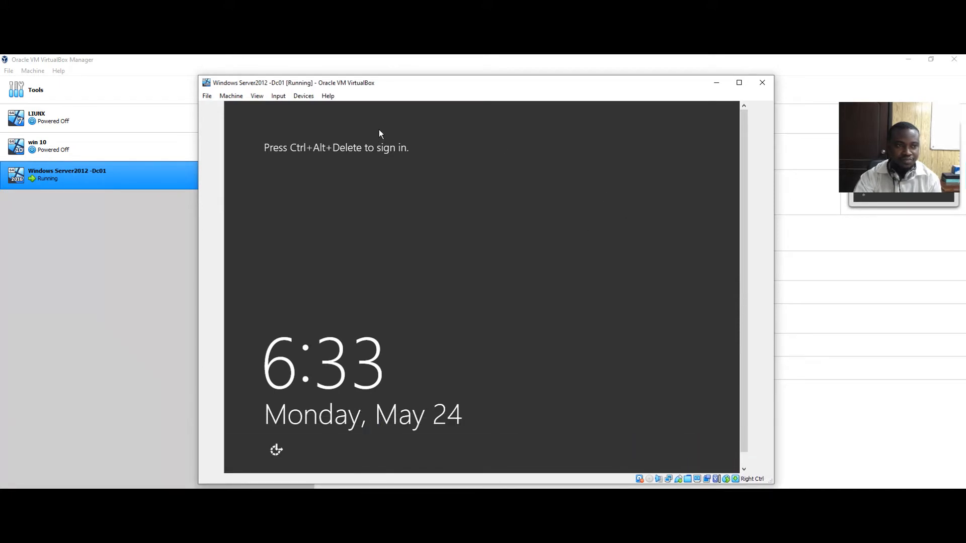
{"action": "left_click", "coordinate": [278, 95]}
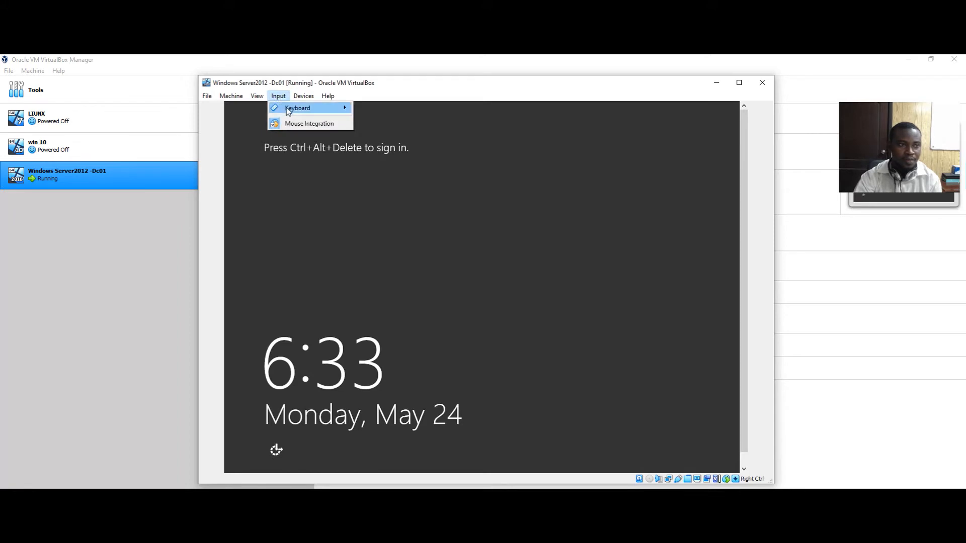
{"action": "mouse_move", "coordinate": [300, 108]}
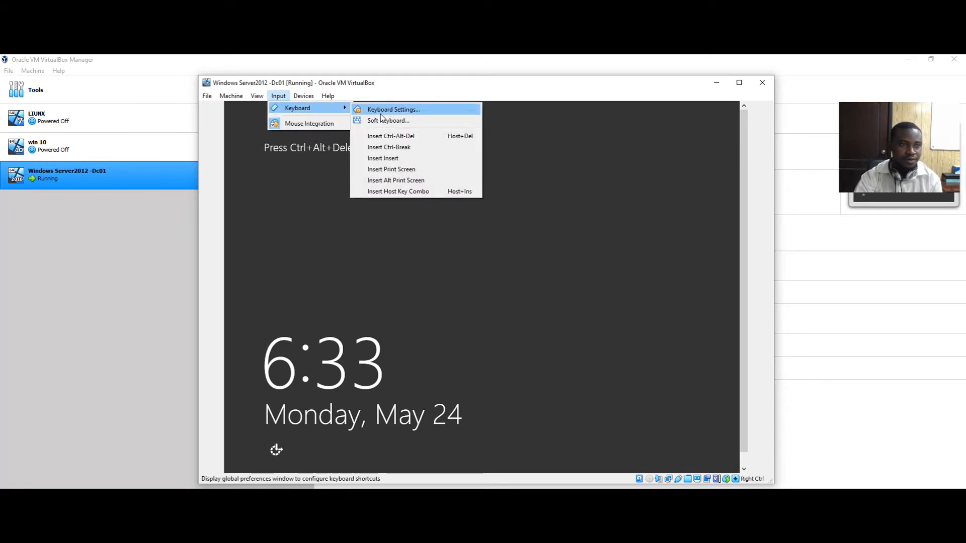
Sign in to the server as Administrator via Ctrl-Alt-Del and its password, then start the win 10 VM
{"action": "left_click", "coordinate": [395, 135]}
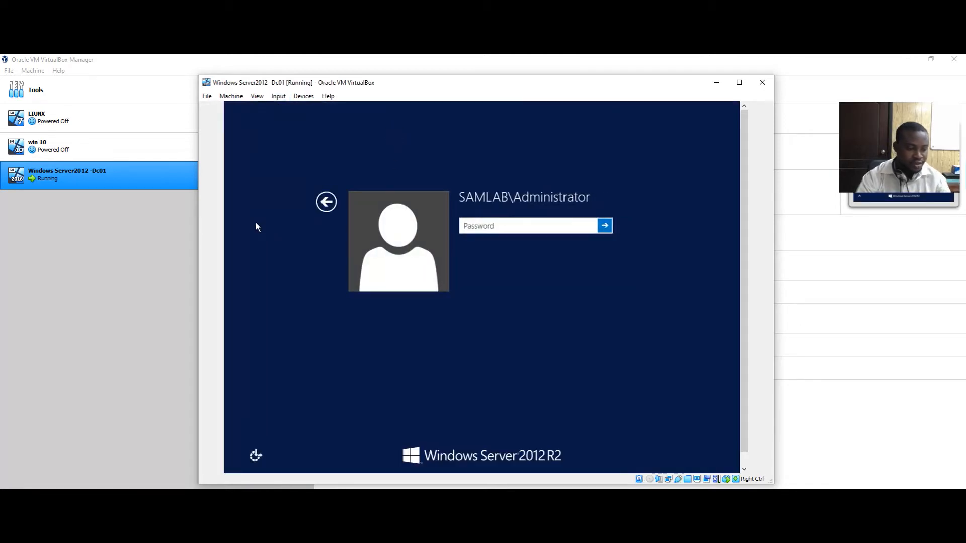
{"action": "type", "text": "•••"}
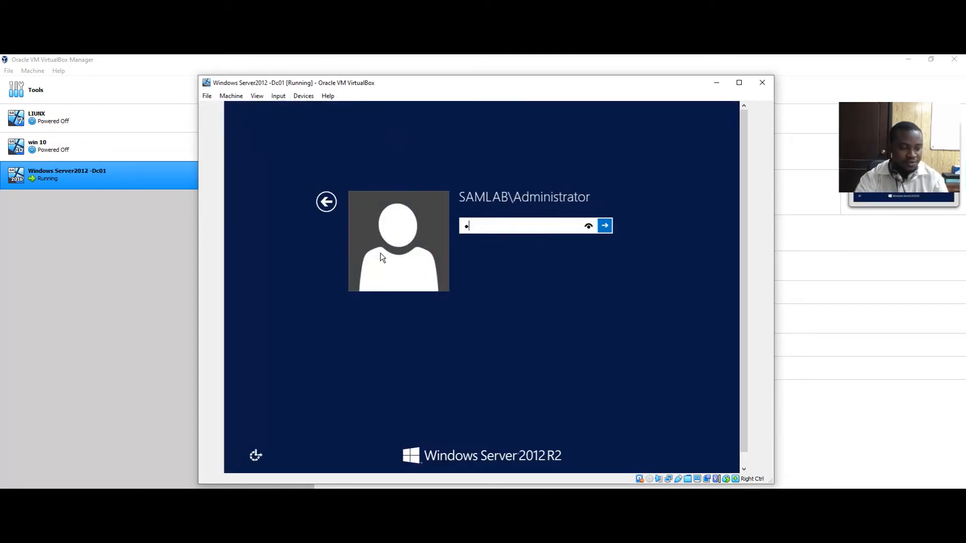
{"action": "type", "text": "••••••"}
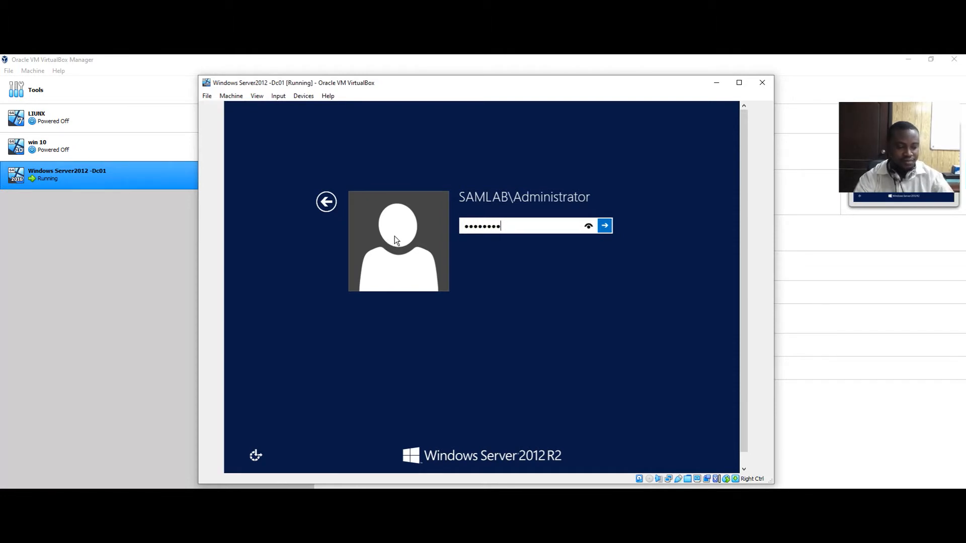
{"action": "key", "text": "Return"}
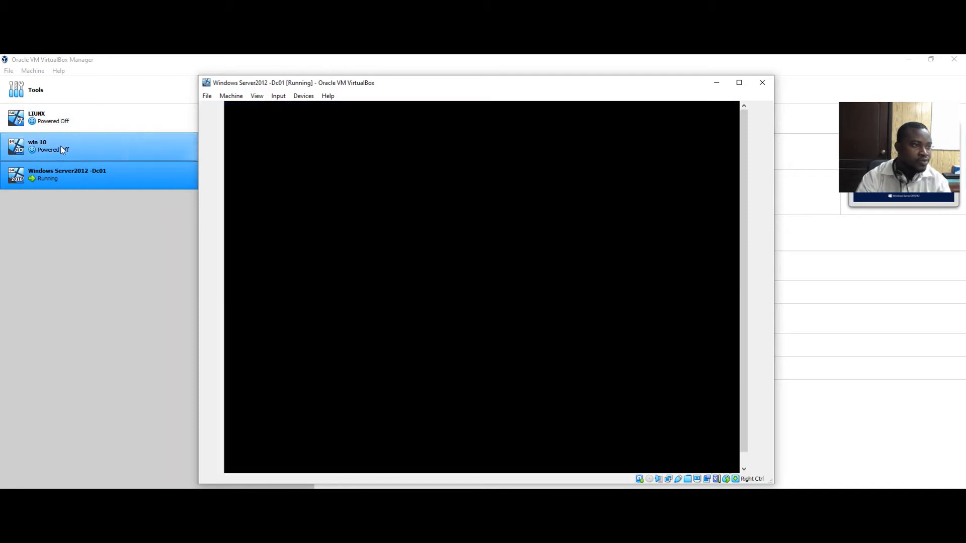
{"action": "left_click", "coordinate": [61, 146]}
{"action": "left_click", "coordinate": [392, 90]}
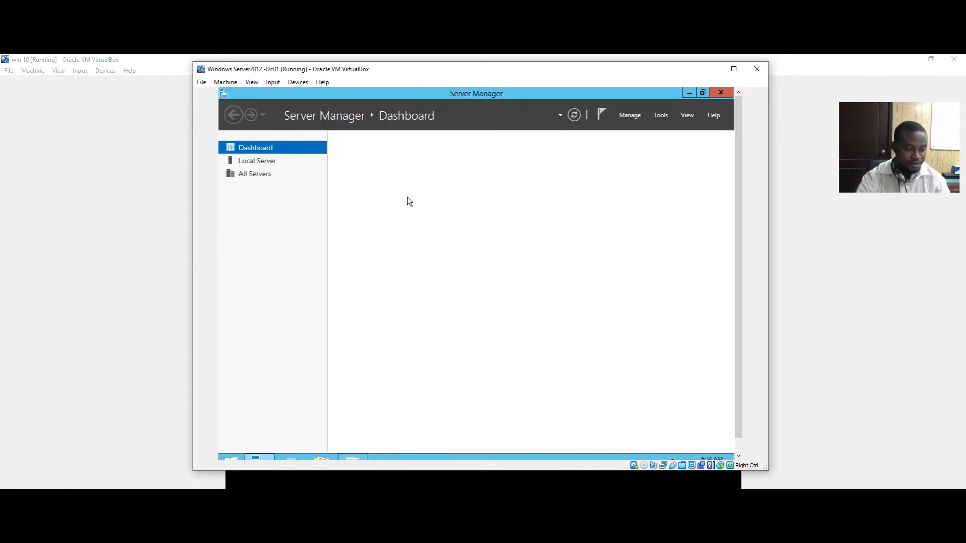
Run ipconfig in an administrator command prompt to read IPv4 192.168.1.12, then minimize it
{"action": "key", "text": "super+r"}
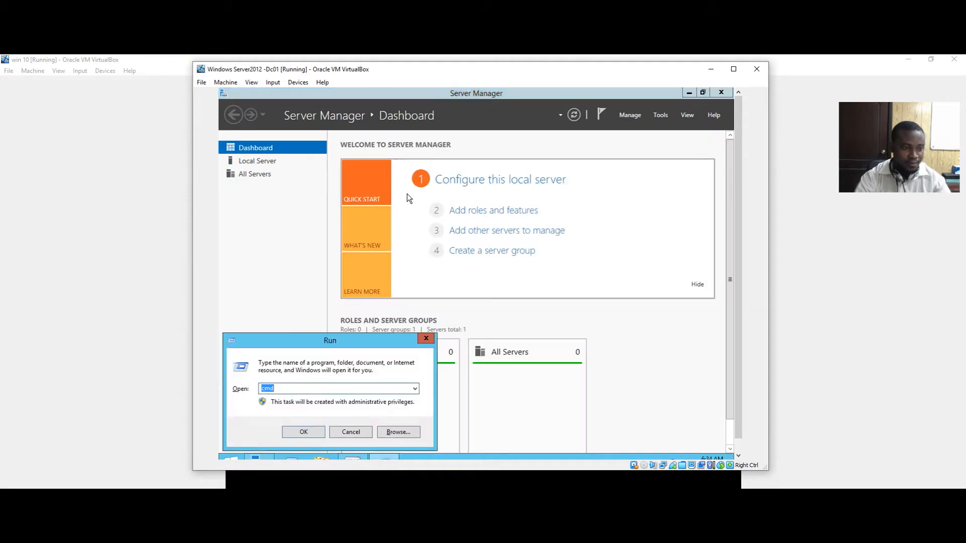
{"action": "key", "text": "Return"}
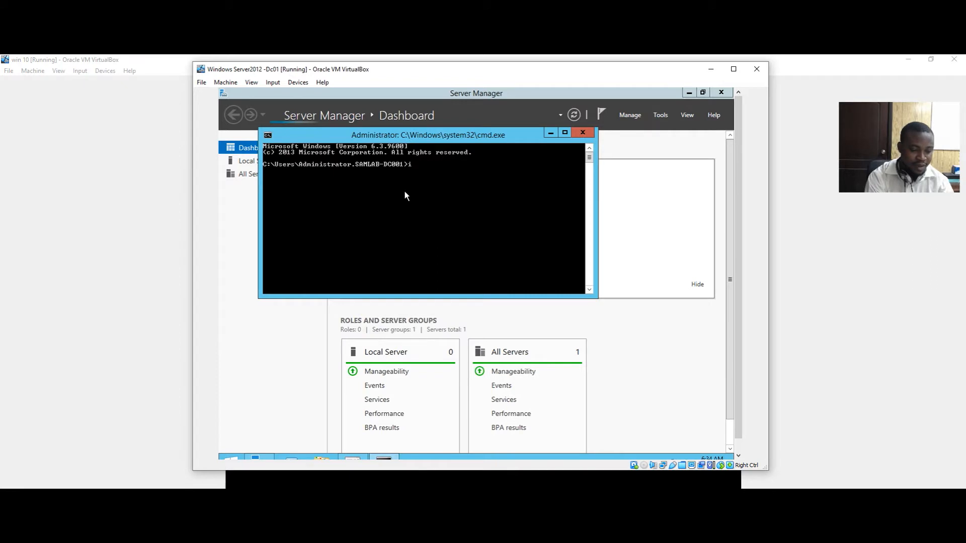
{"action": "type", "text": "ipconf"}
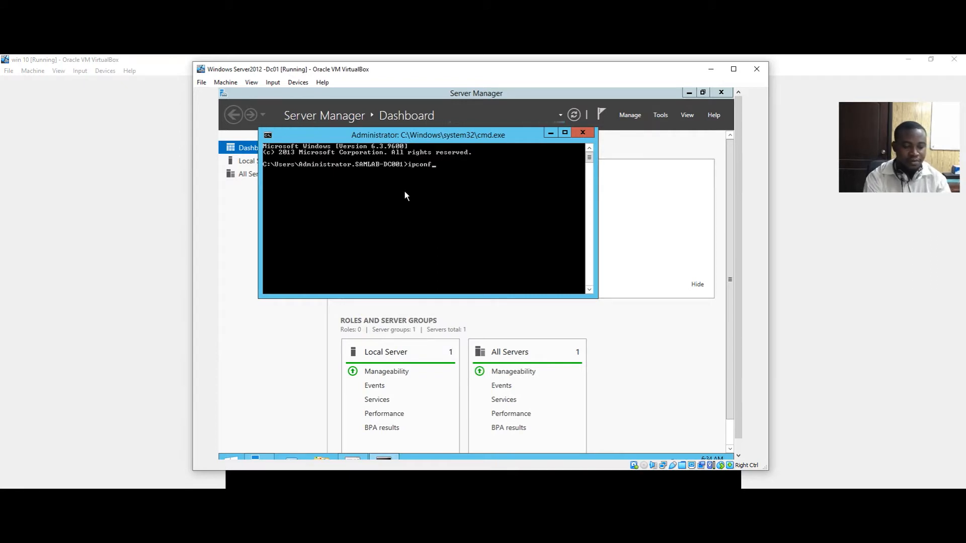
{"action": "type", "text": "ig"}
{"action": "key", "text": "Return"}
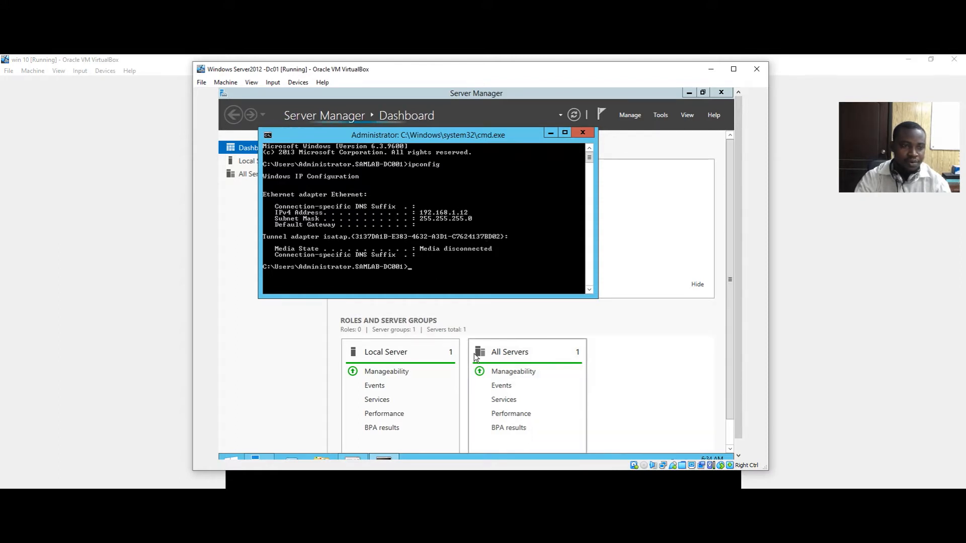
{"action": "left_click", "coordinate": [552, 134]}
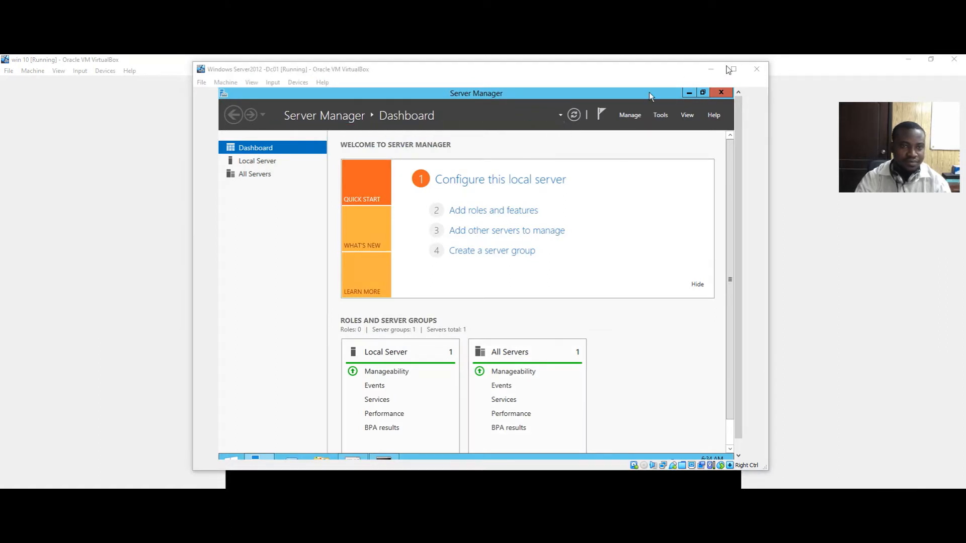
Minimize the server VM and restore, centre and enlarge the win 10 window
{"action": "left_click", "coordinate": [710, 69]}
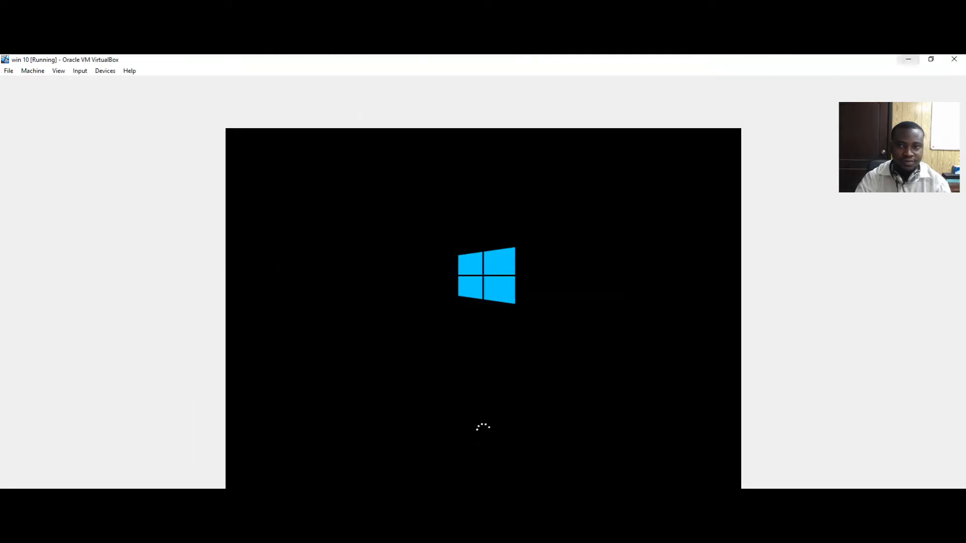
{"action": "left_click", "coordinate": [930, 59]}
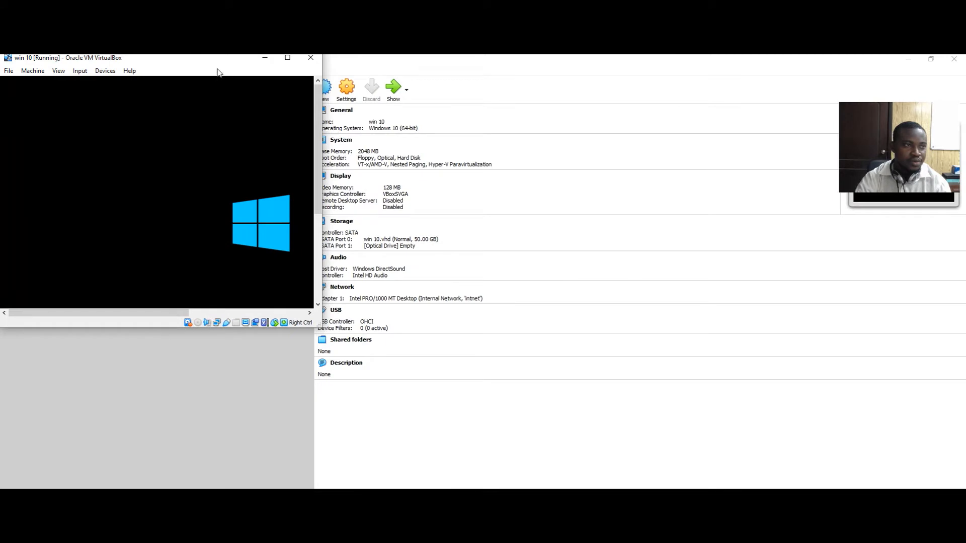
{"action": "left_click_drag", "start_coordinate": [211, 63], "coordinate": [468, 70]}
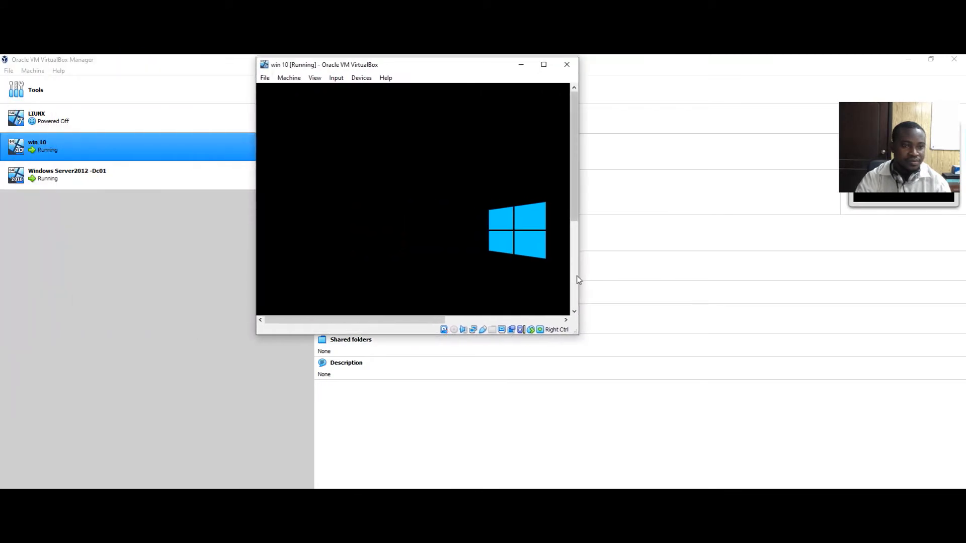
{"action": "left_click_drag", "start_coordinate": [577, 277], "coordinate": [682, 287]}
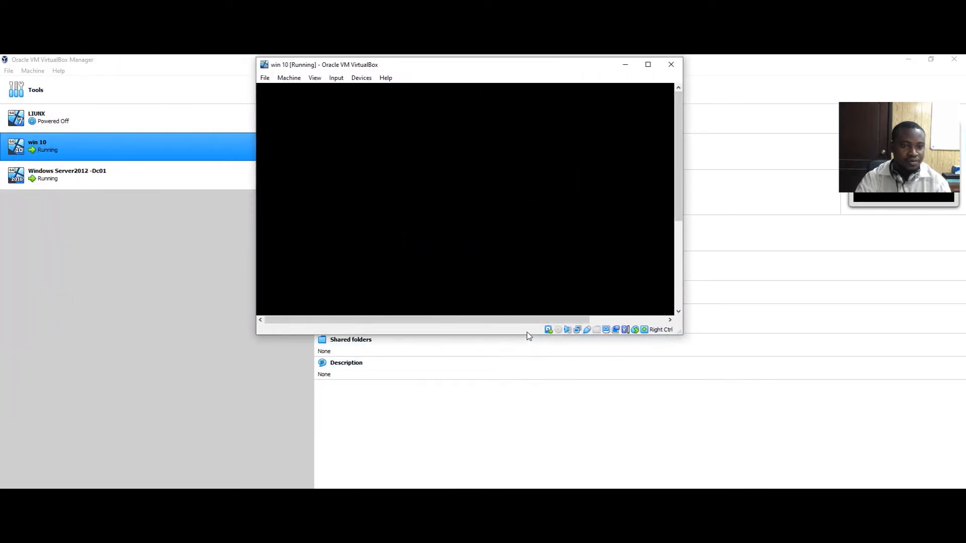
{"action": "left_click_drag", "start_coordinate": [528, 335], "coordinate": [534, 377]}
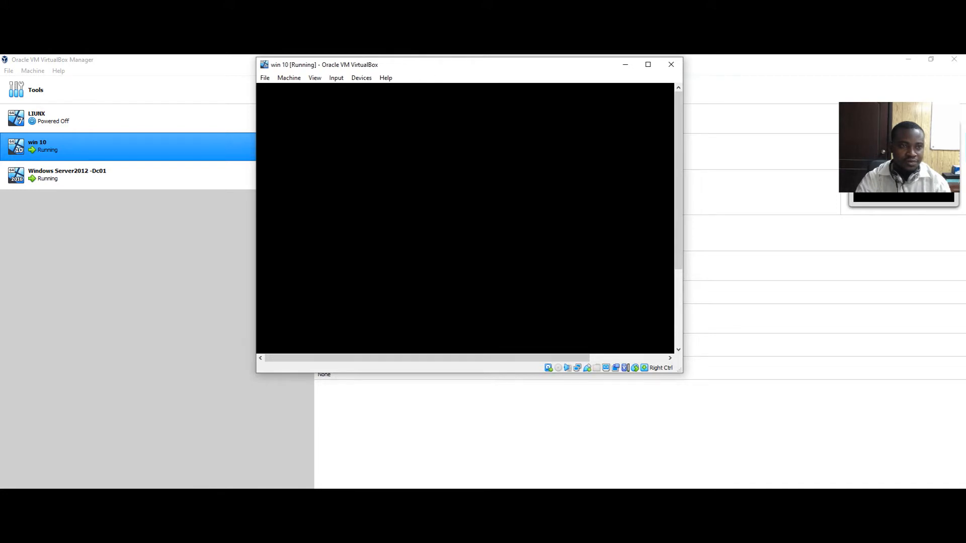
Send Ctrl-Alt-Del to win 10 to reach its sign-in screen
{"action": "left_click", "coordinate": [336, 77]}
{"action": "mouse_move", "coordinate": [399, 90]}
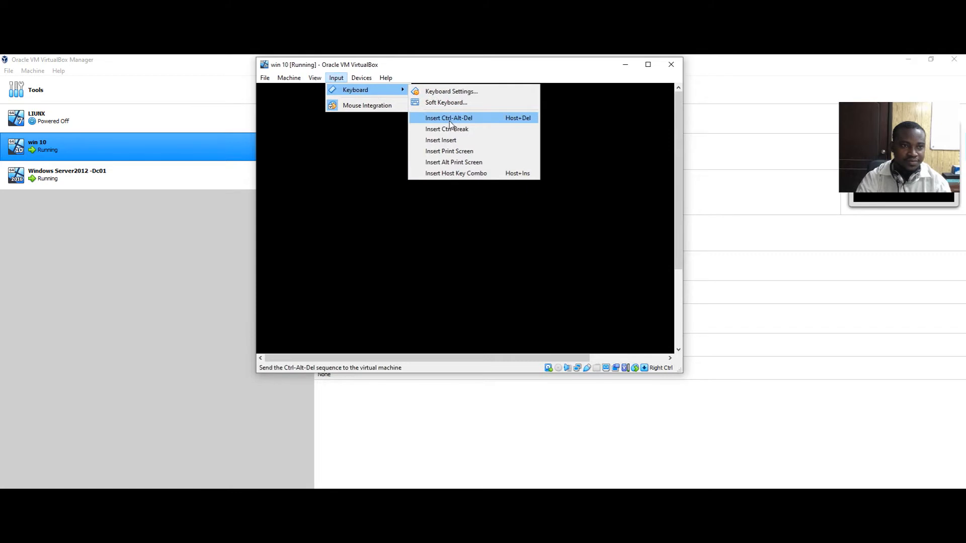
{"action": "left_click", "coordinate": [463, 119]}
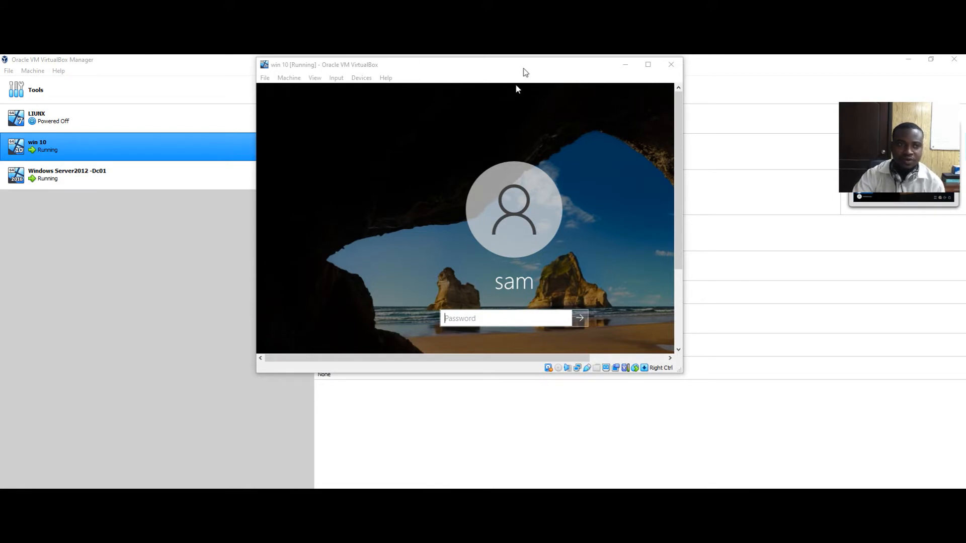
Enter the local account password to sign in to the Windows 10 desktop
{"action": "left_click_drag", "start_coordinate": [523, 68], "coordinate": [539, 90]}
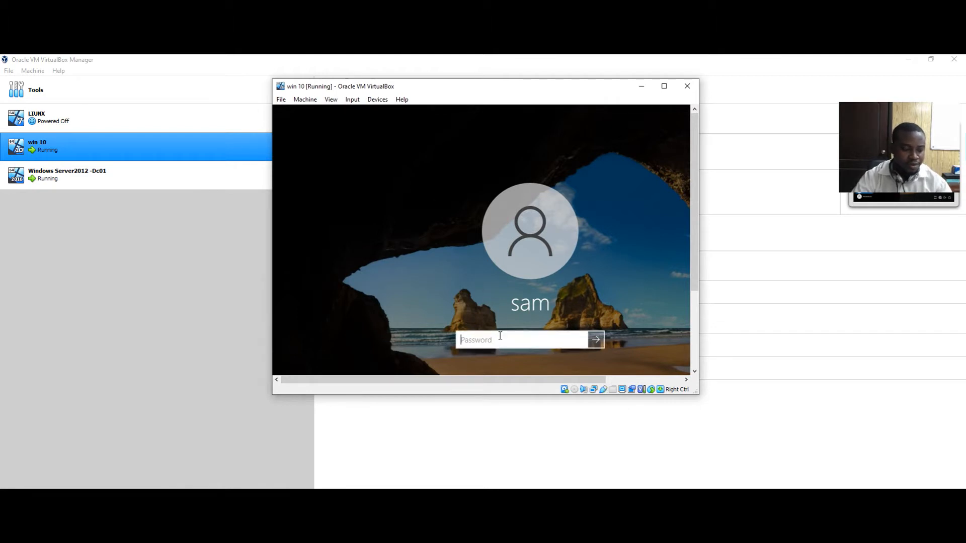
{"action": "type", "text": "1234"}
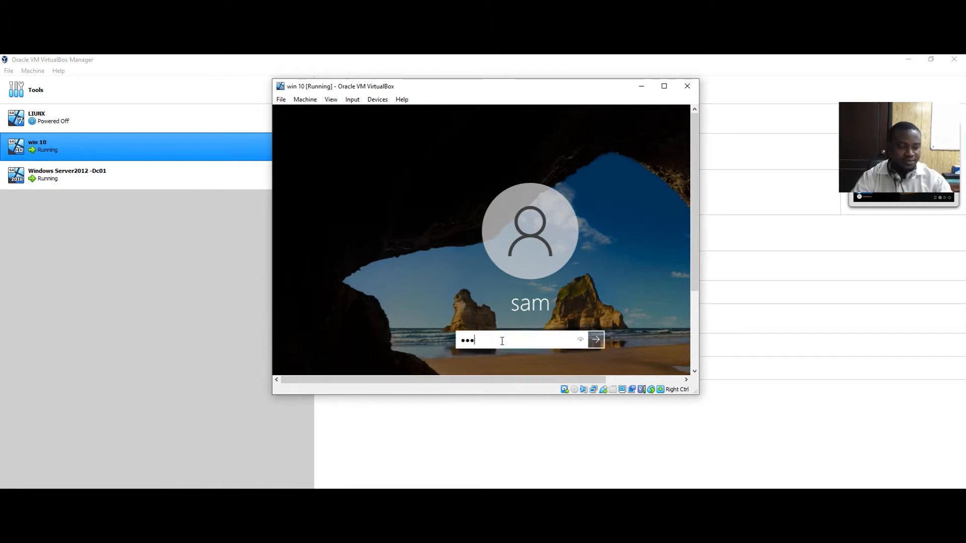
{"action": "type", "text": "5678"}
{"action": "key", "text": "Return"}
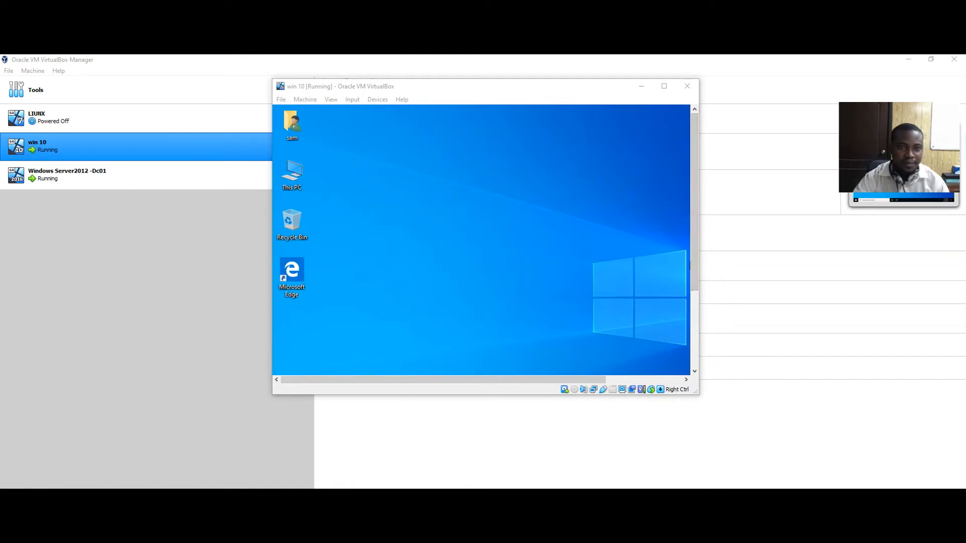
Enlarge the win 10 VM window and bring up the guest's Run box with cmd
{"action": "left_click", "coordinate": [701, 274]}
{"action": "left_click_drag", "start_coordinate": [701, 274], "coordinate": [806, 274]}
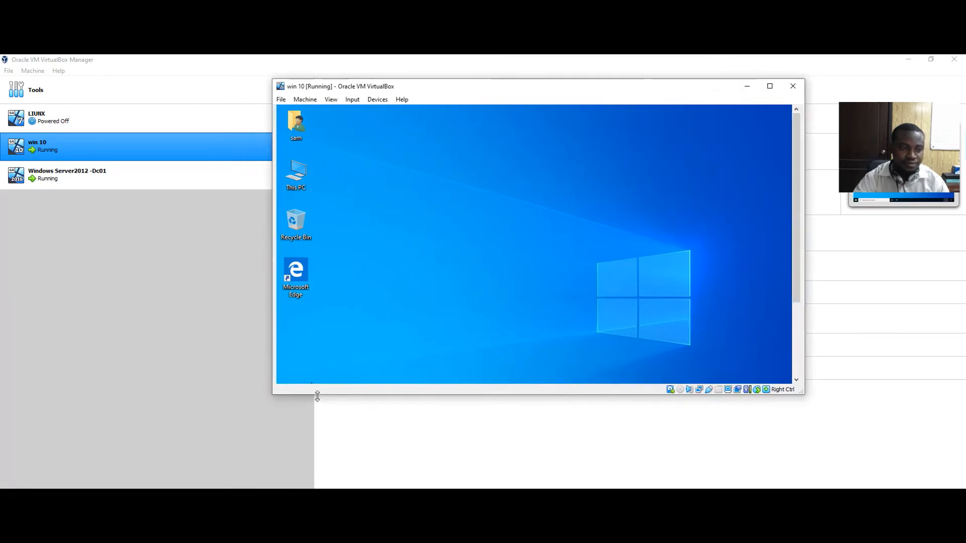
{"action": "left_click_drag", "start_coordinate": [325, 395], "coordinate": [329, 449]}
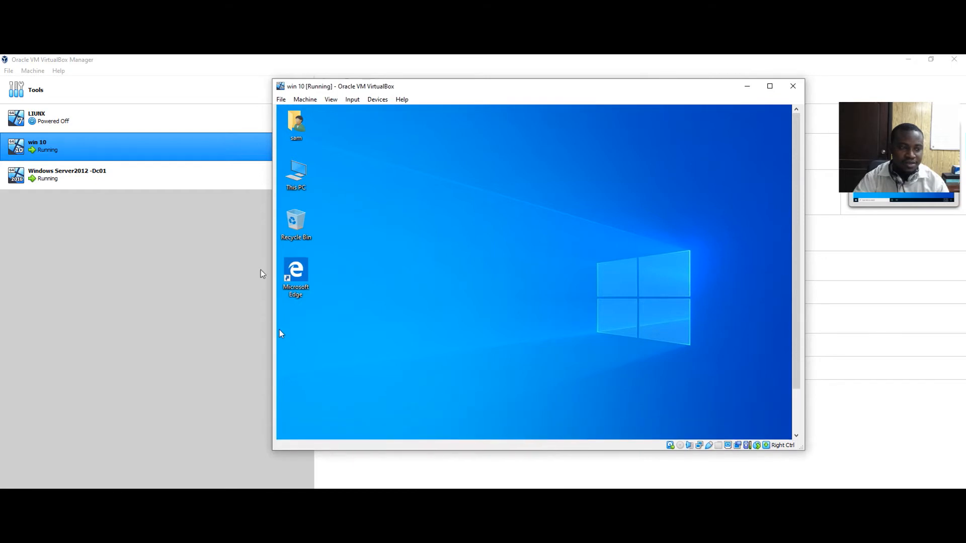
{"action": "left_click_drag", "start_coordinate": [271, 256], "coordinate": [170, 256]}
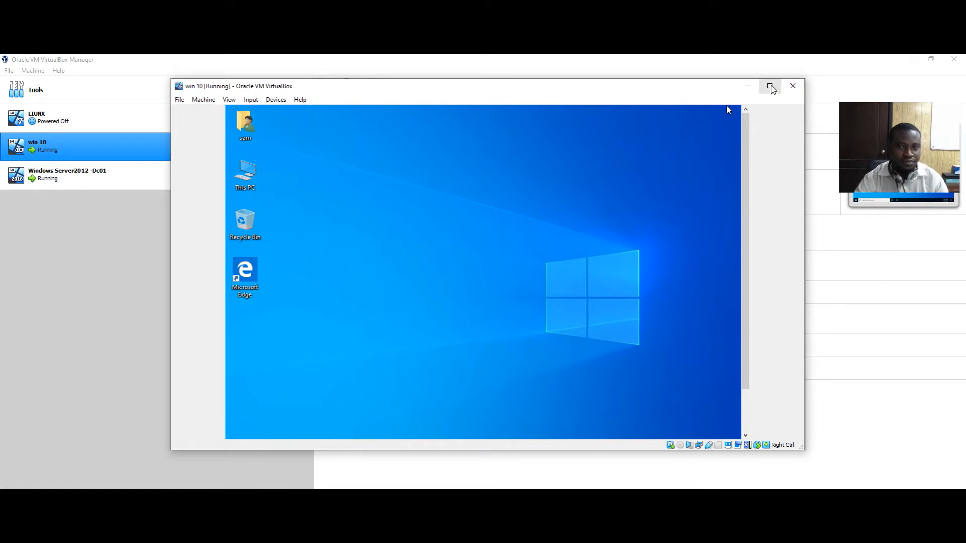
{"action": "left_click", "coordinate": [770, 86]}
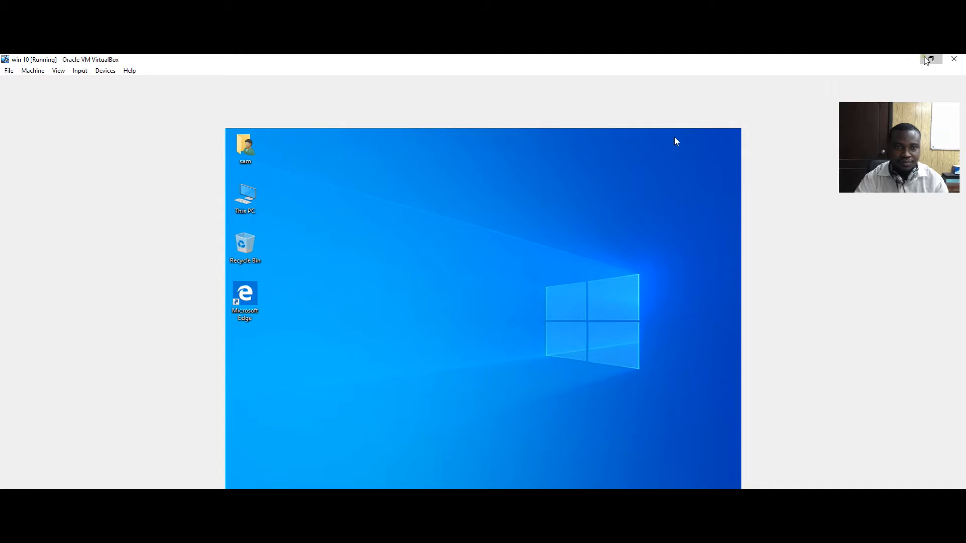
{"action": "left_click", "coordinate": [930, 59]}
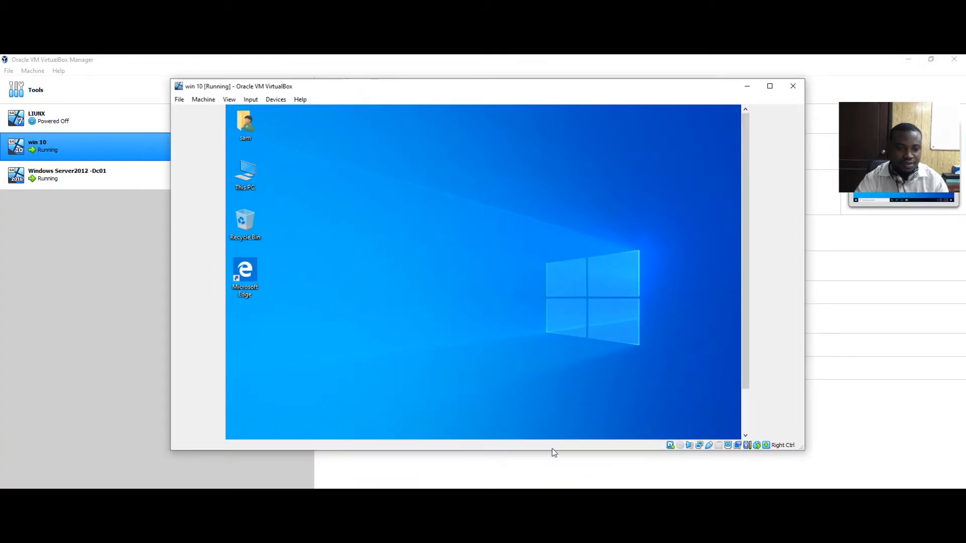
{"action": "key", "text": "super+r"}
{"action": "left_click_drag", "start_coordinate": [551, 451], "coordinate": [552, 485]}
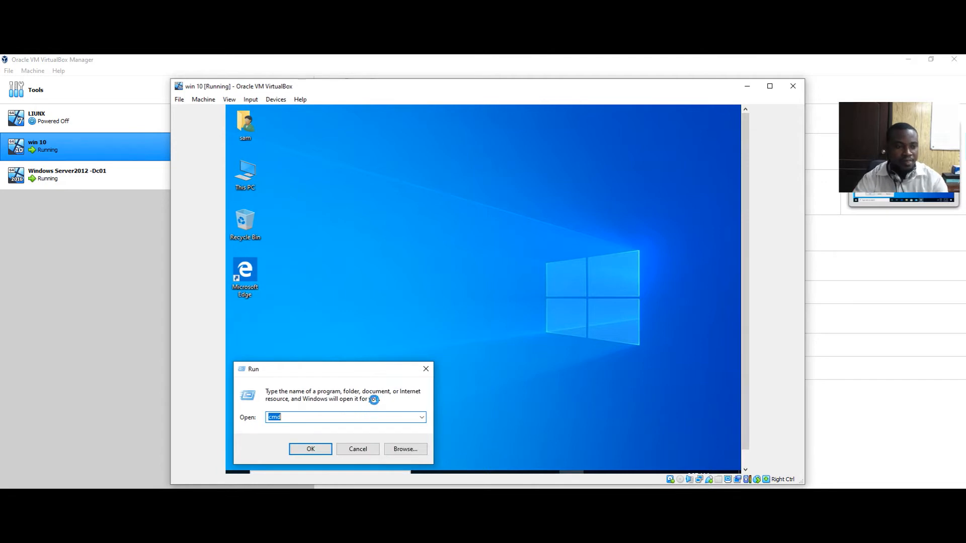
Open cmd from Run, run ipconfig, then ping 192.168.1.12 with four replies and 0% loss
{"action": "left_click", "coordinate": [426, 369]}
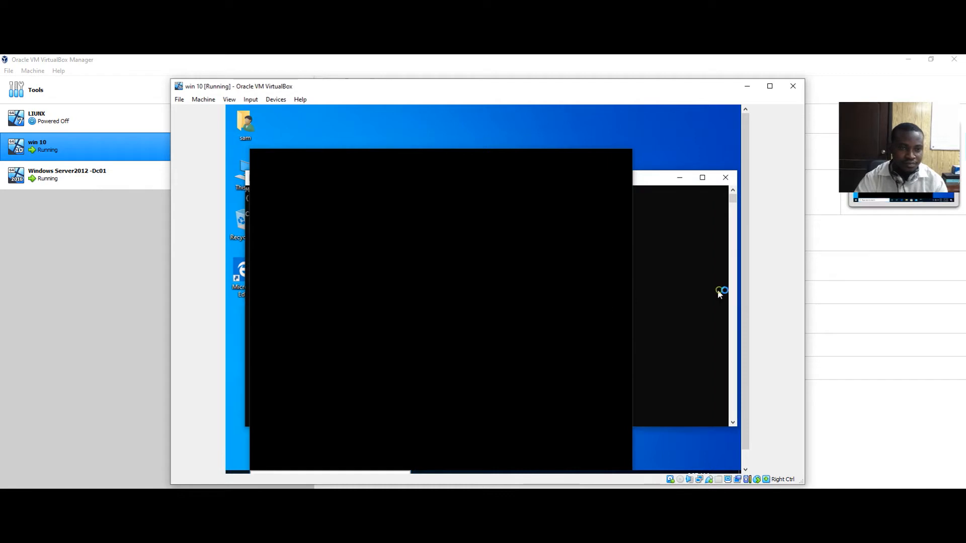
{"action": "left_click", "coordinate": [718, 289]}
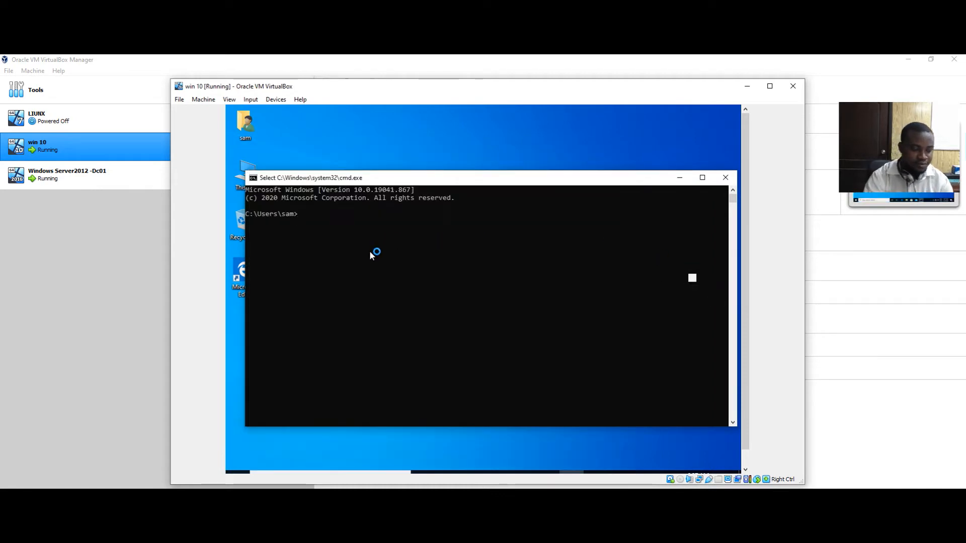
{"action": "type", "text": "ip"}
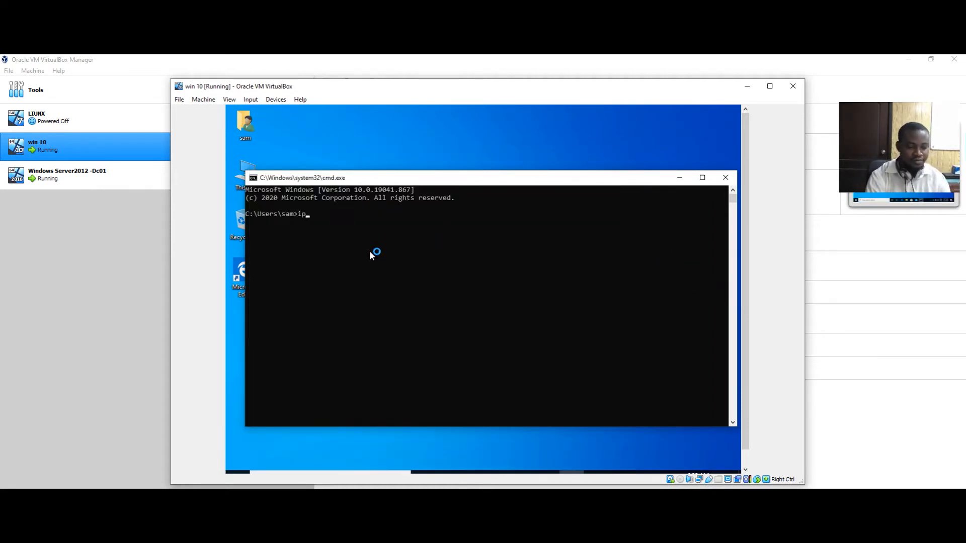
{"action": "type", "text": "config"}
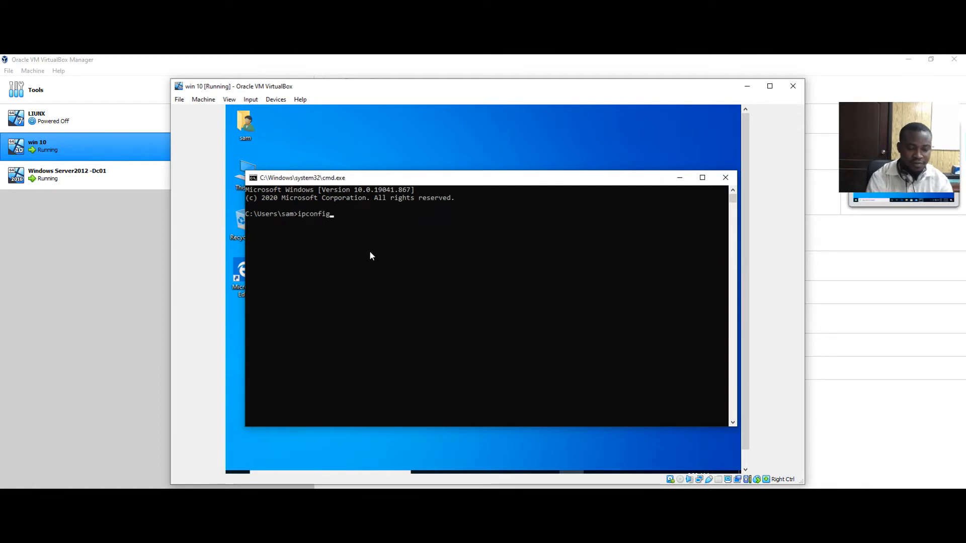
{"action": "key", "text": "Return"}
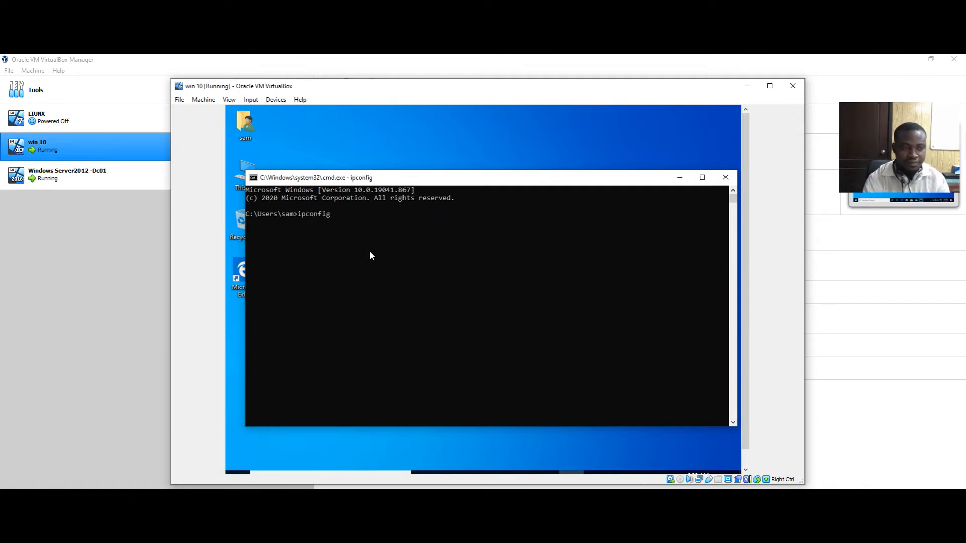
{"action": "type", "text": "ping "}
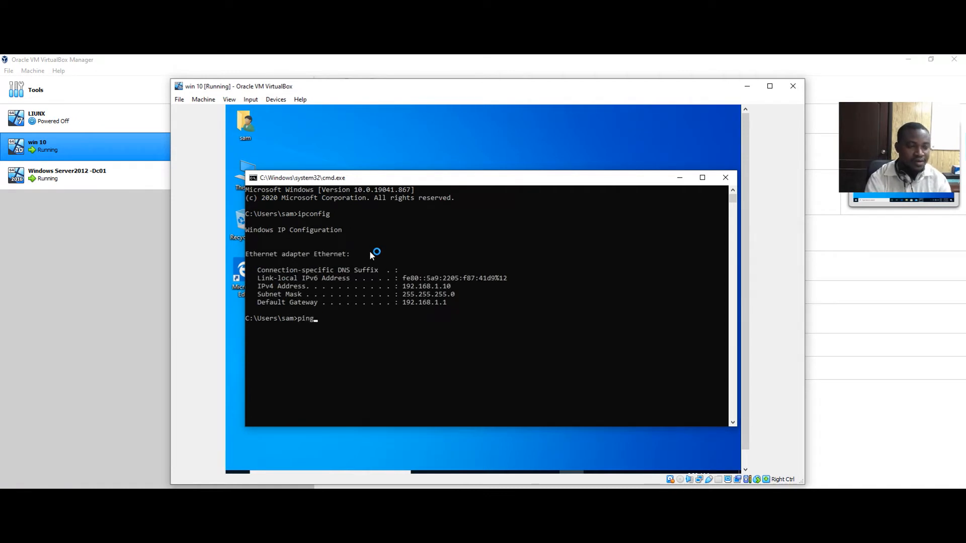
{"action": "type", "text": "19"}
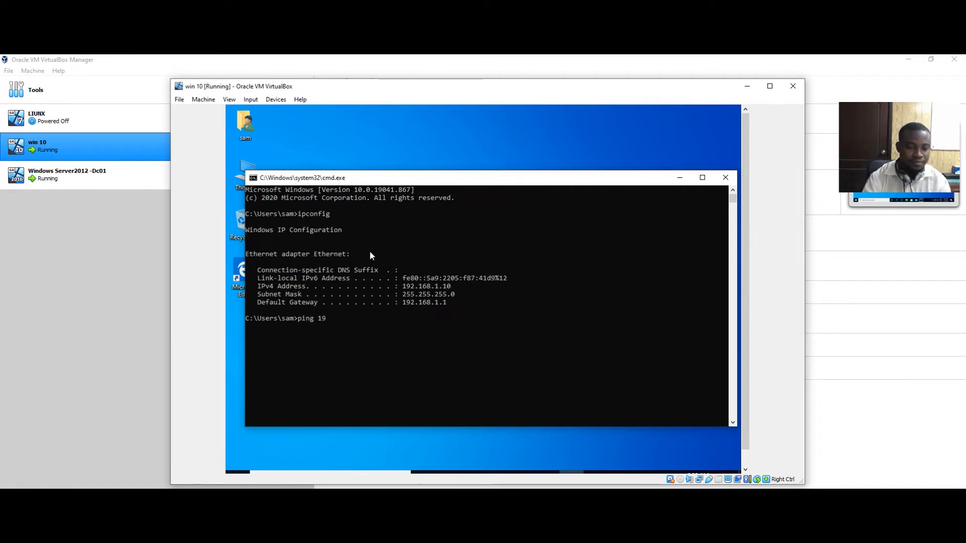
{"action": "type", "text": "2."}
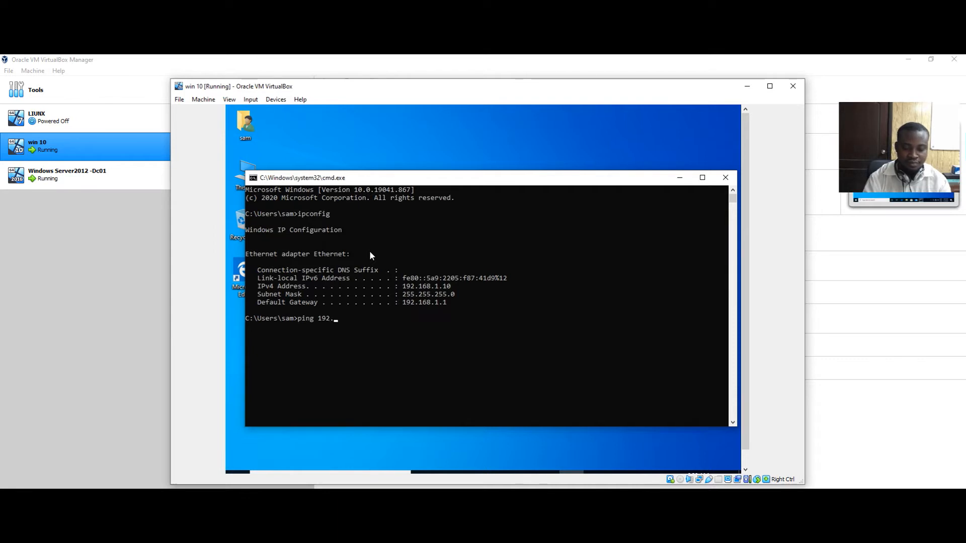
{"action": "type", "text": "168.1."}
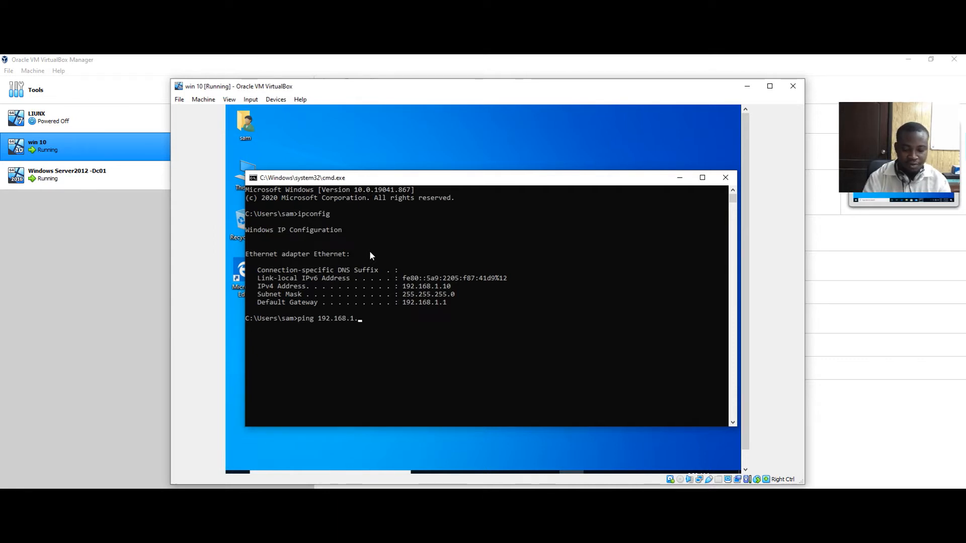
{"action": "type", "text": "12"}
{"action": "key", "text": "Return"}
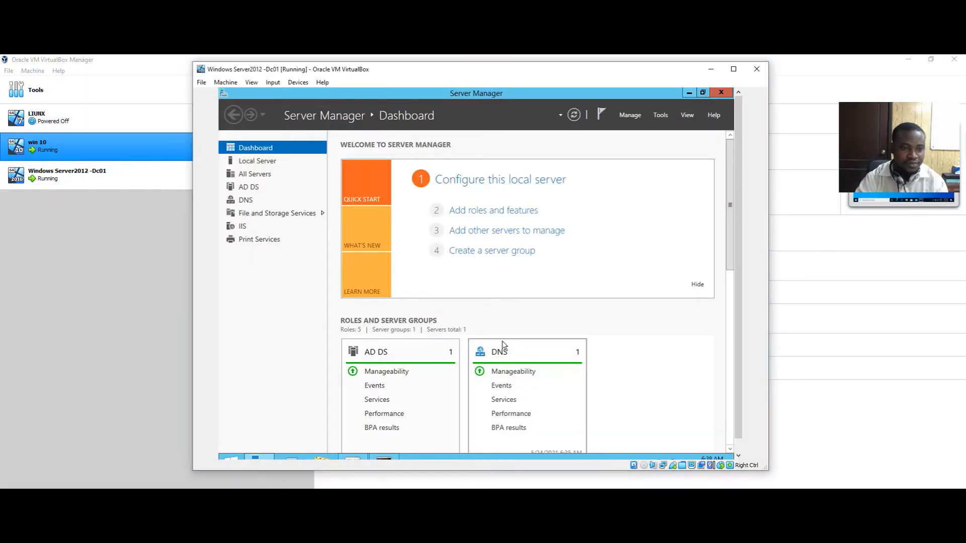
Restore the server's command prompt and run a ping to a mistyped address
{"action": "left_click", "coordinate": [384, 457]}
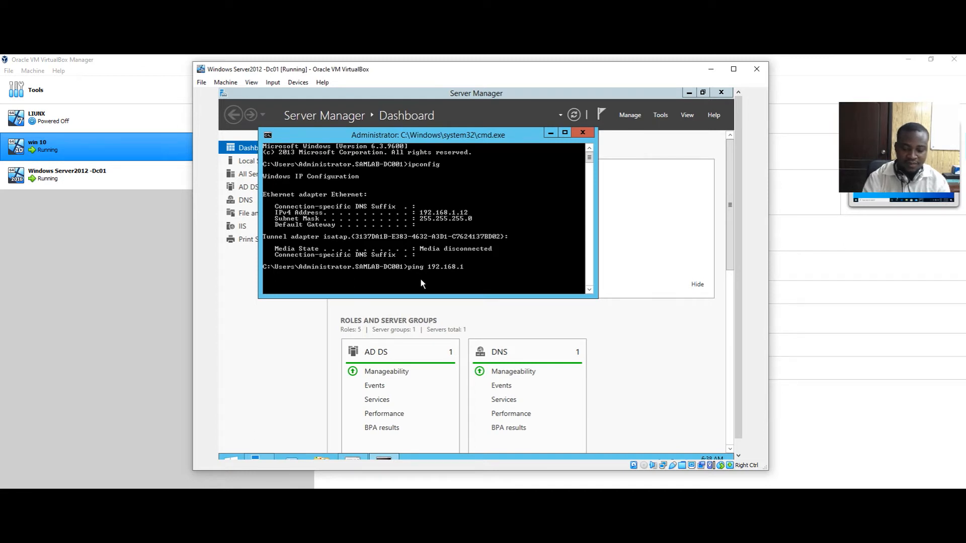
{"action": "type", "text": "168.1.10"}
{"action": "key", "text": "Return"}
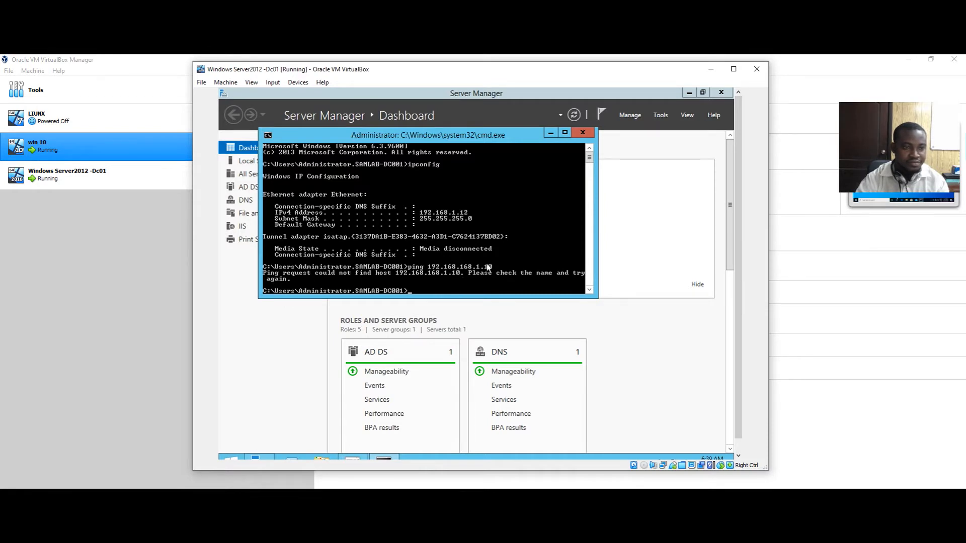
Maximize the console, ping 192.168.1.10 with 0% loss, then close it
{"action": "left_click", "coordinate": [564, 133]}
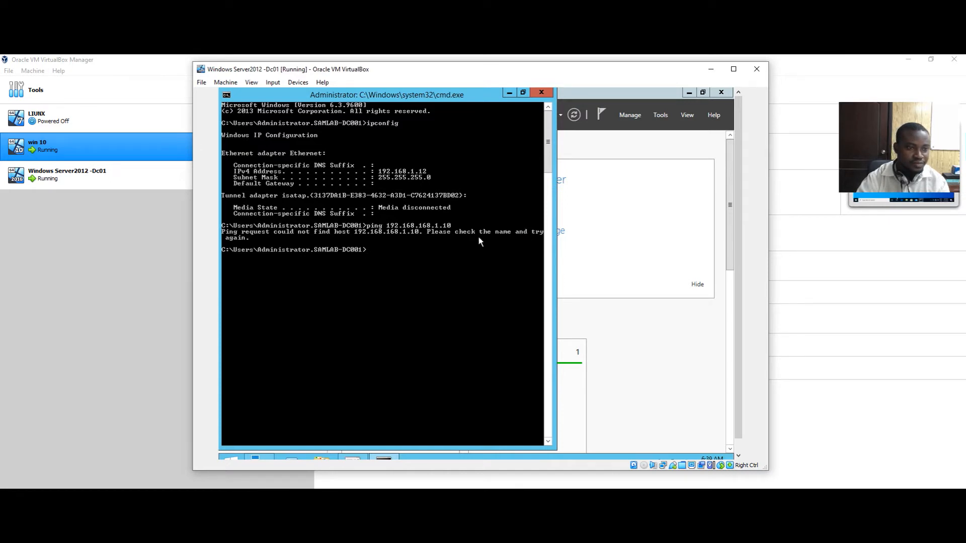
{"action": "type", "text": "ing 192.168"}
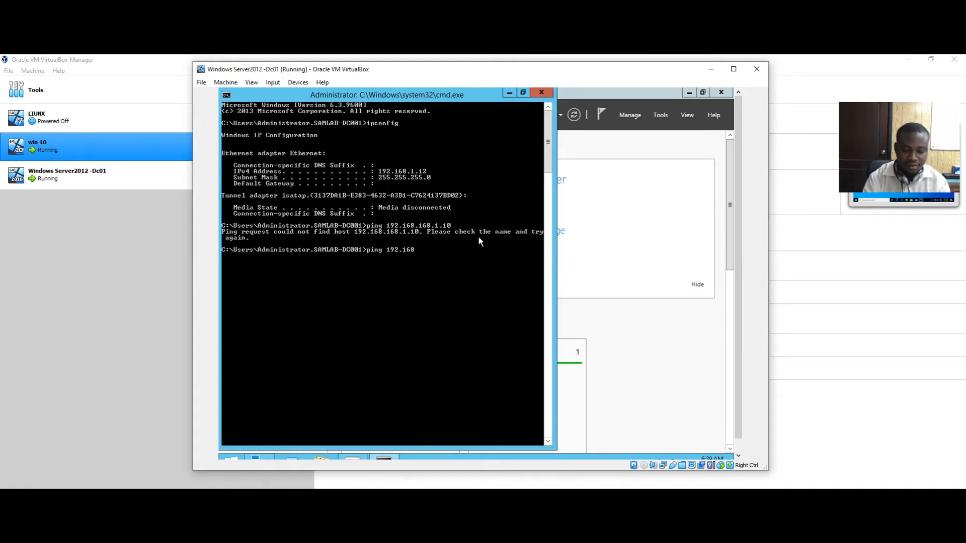
{"action": "type", "text": ".1.10"}
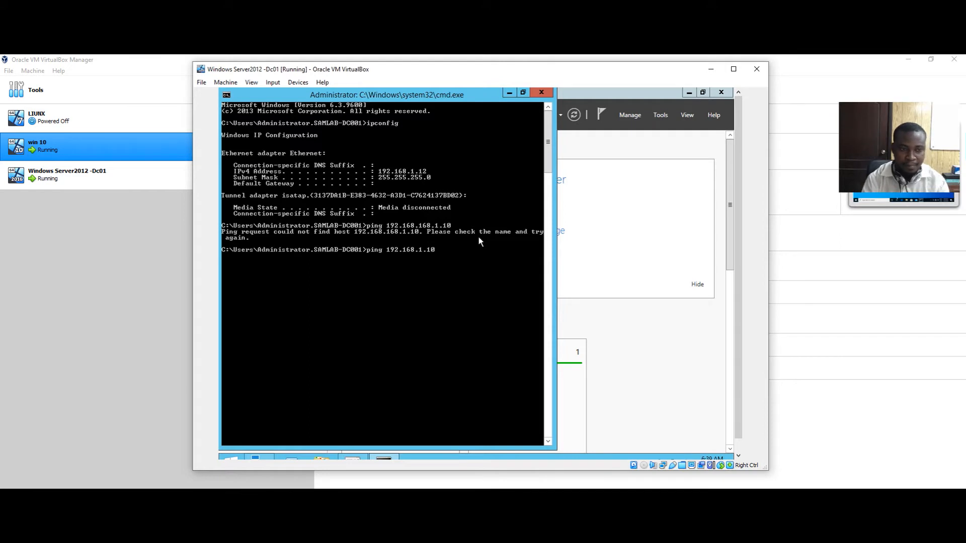
{"action": "key", "text": "Return"}
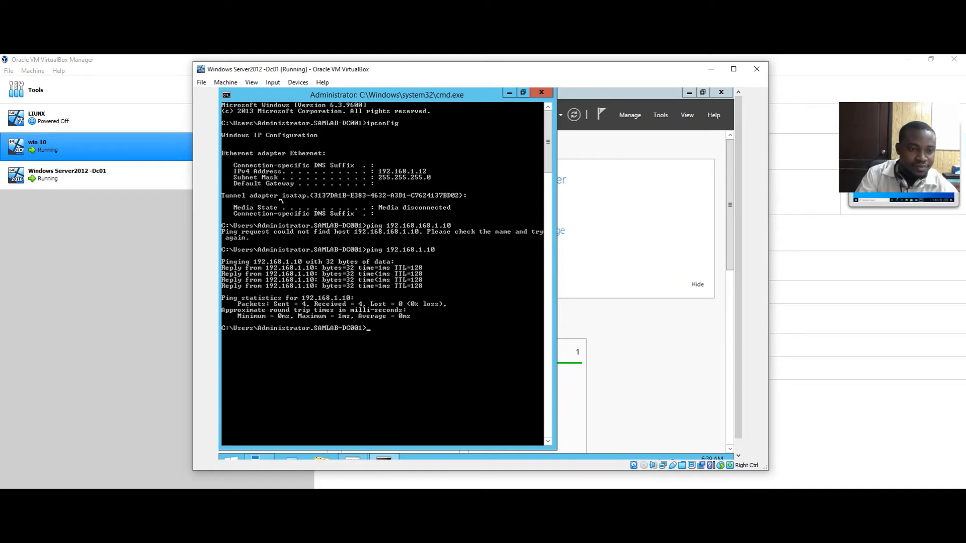
{"action": "left_click", "coordinate": [542, 92]}
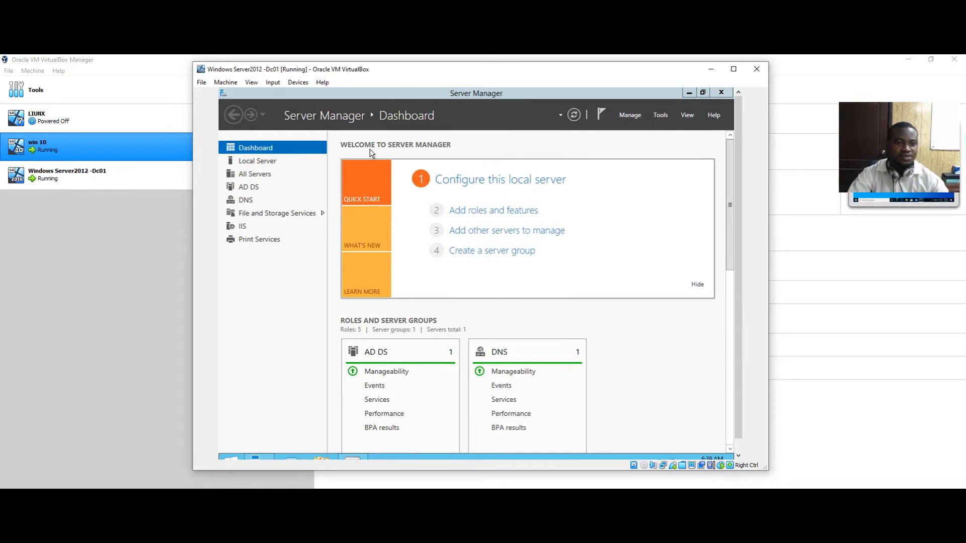
Launch Active Directory Users and Computers and enlarge the server VM window to reveal the guest taskbar
{"action": "left_click", "coordinate": [662, 116]}
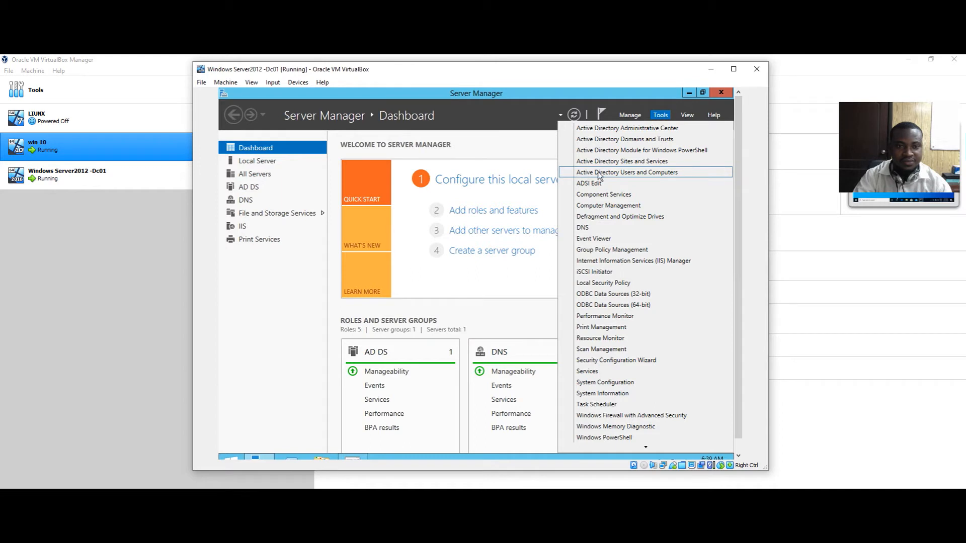
{"action": "left_click", "coordinate": [645, 173]}
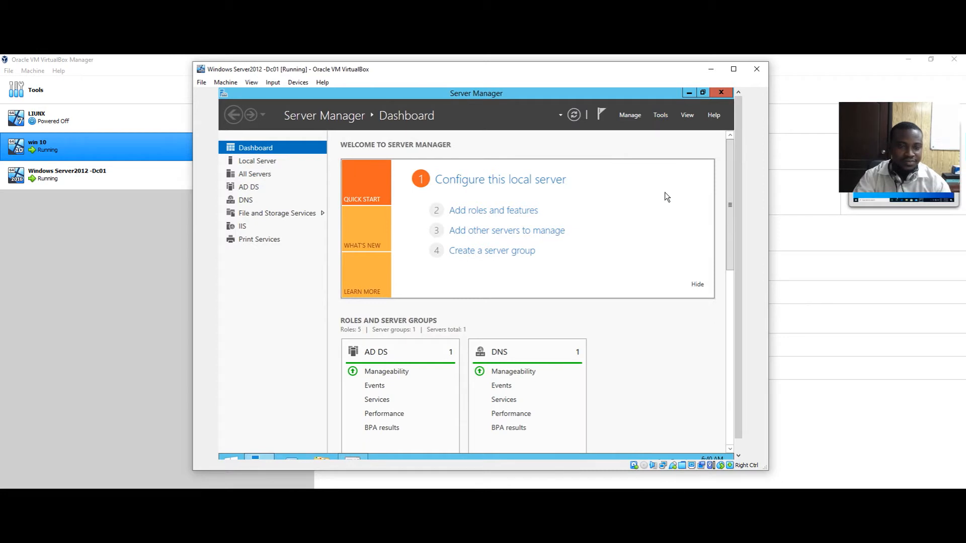
{"action": "left_click_drag", "start_coordinate": [770, 326], "coordinate": [844, 326]}
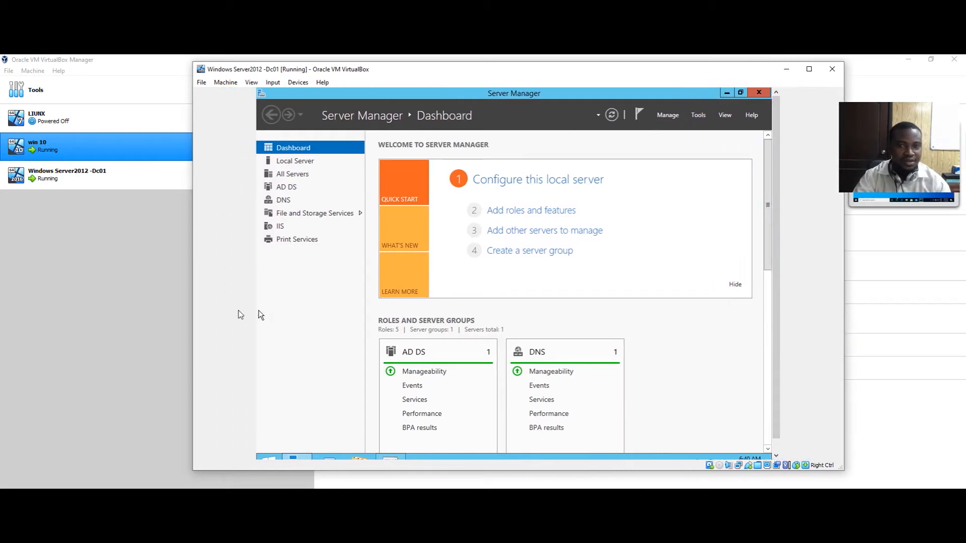
{"action": "left_click_drag", "start_coordinate": [384, 69], "coordinate": [272, 73]}
{"action": "left_click_drag", "start_coordinate": [81, 203], "coordinate": [23, 211]}
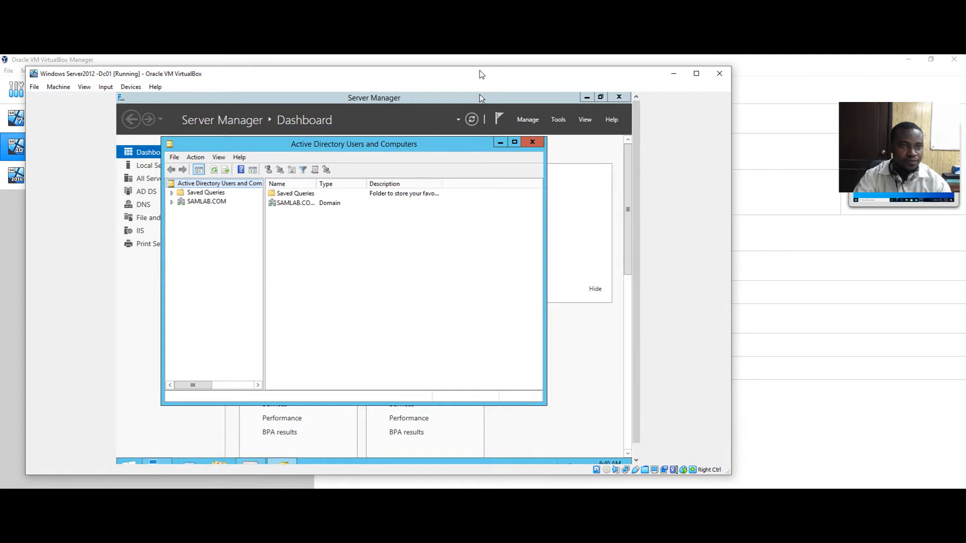
{"action": "left_click_drag", "start_coordinate": [456, 82], "coordinate": [493, 69]}
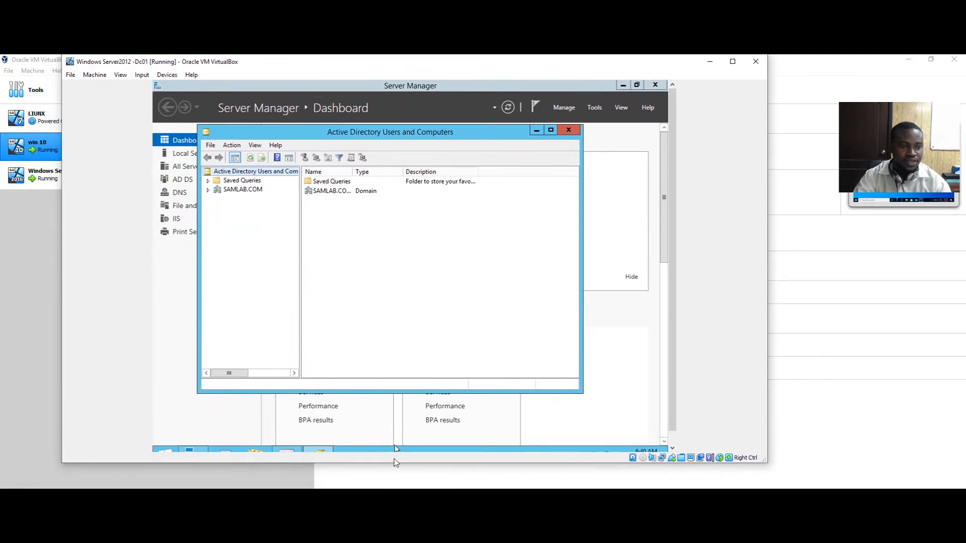
{"action": "left_click_drag", "start_coordinate": [395, 462], "coordinate": [395, 477]}
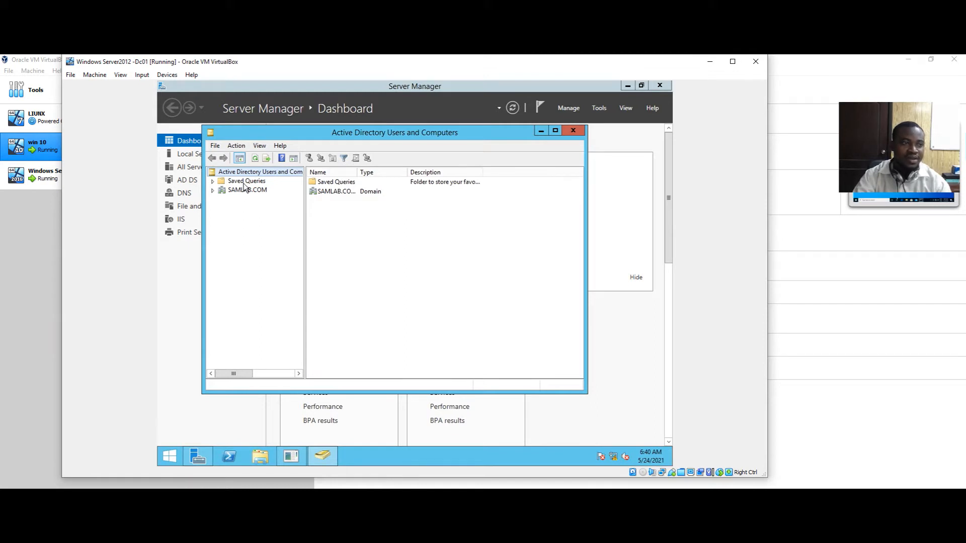
Expand SAMLAB.COM, list the Users container's accounts and groups, and show its New submenu
{"action": "left_click", "coordinate": [213, 190]}
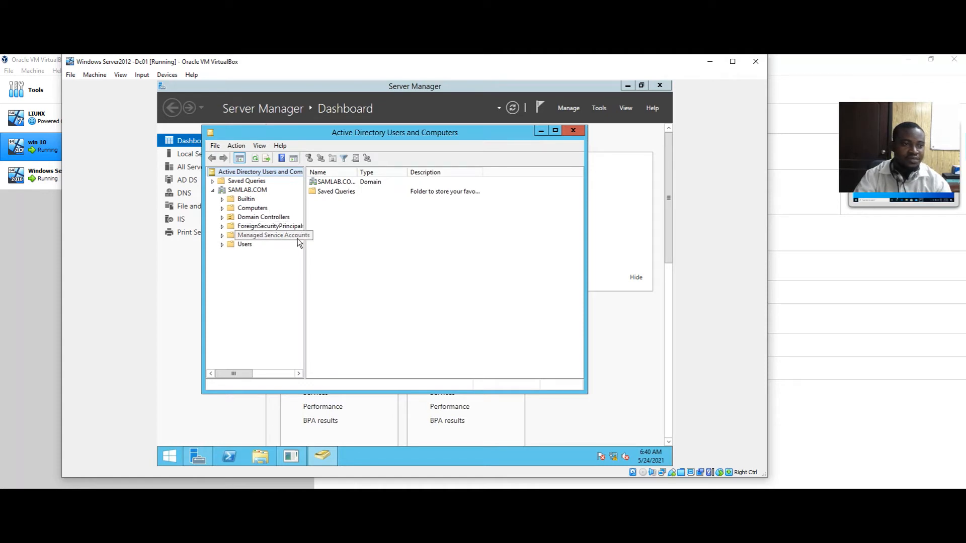
{"action": "left_click", "coordinate": [222, 245]}
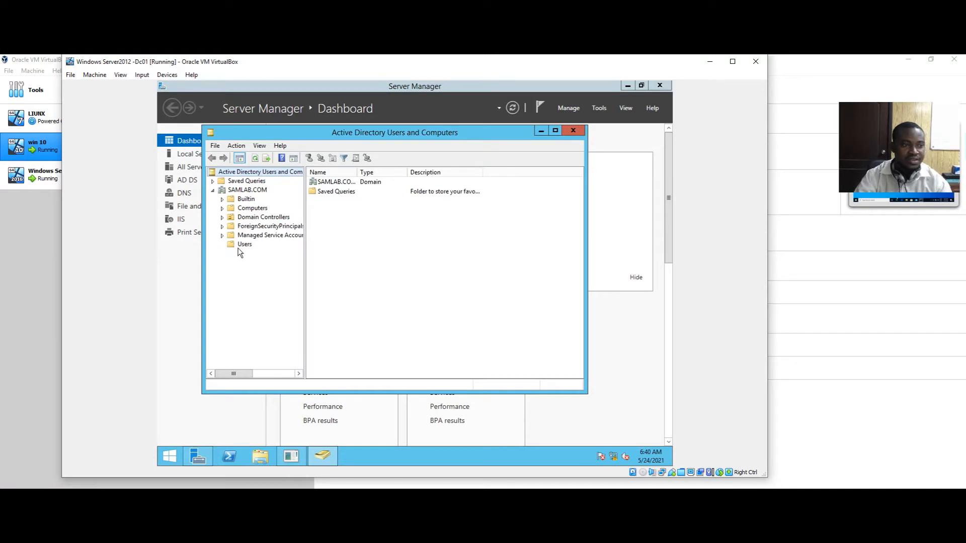
{"action": "left_click", "coordinate": [235, 246]}
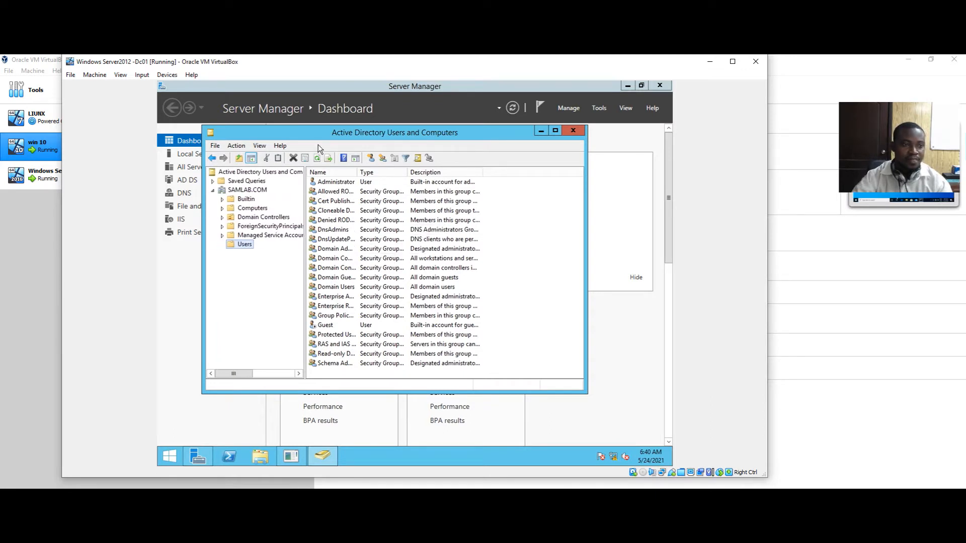
{"action": "right_click", "coordinate": [243, 246]}
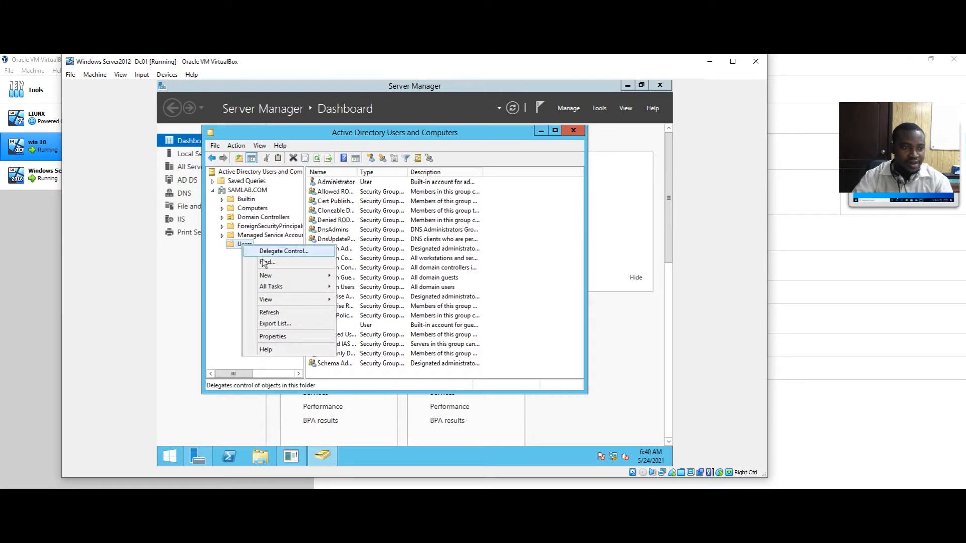
{"action": "mouse_move", "coordinate": [268, 280]}
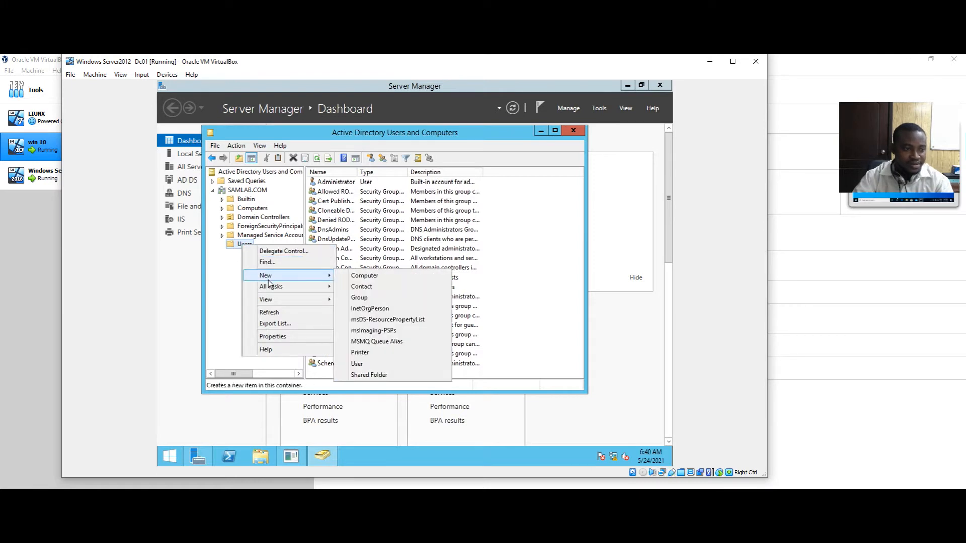
Start a new user and fill in its first name, last name and logon name
{"action": "left_click", "coordinate": [366, 363]}
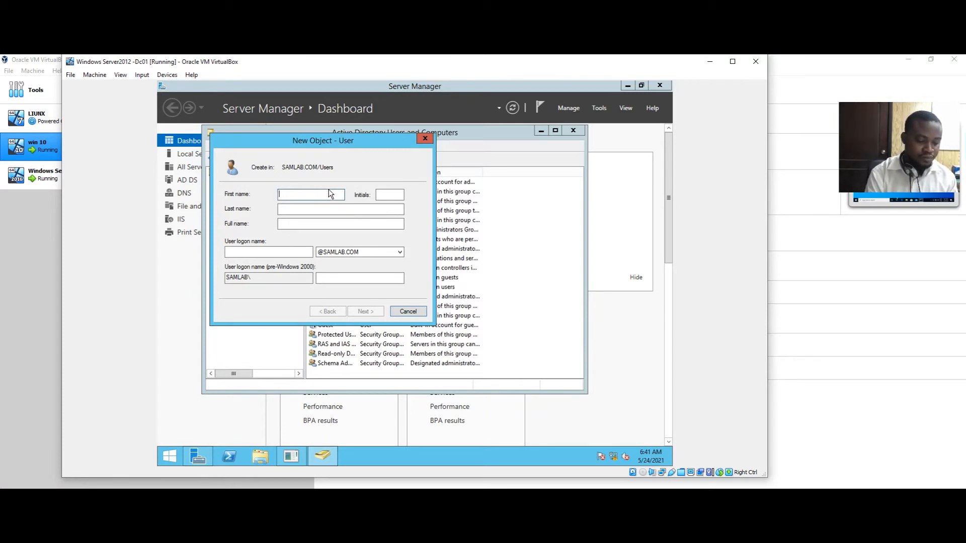
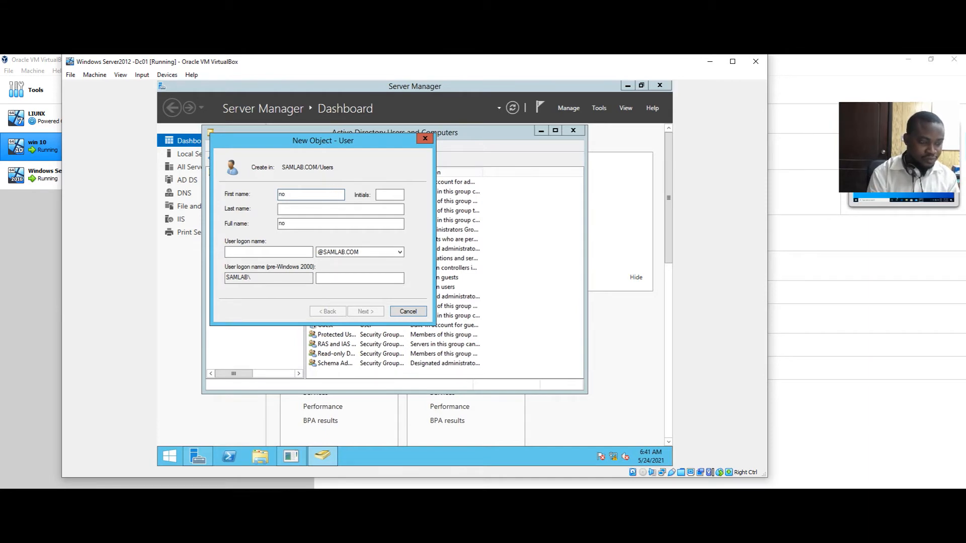
{"action": "key", "text": "BackSpace"}
{"action": "key", "text": "BackSpace"}
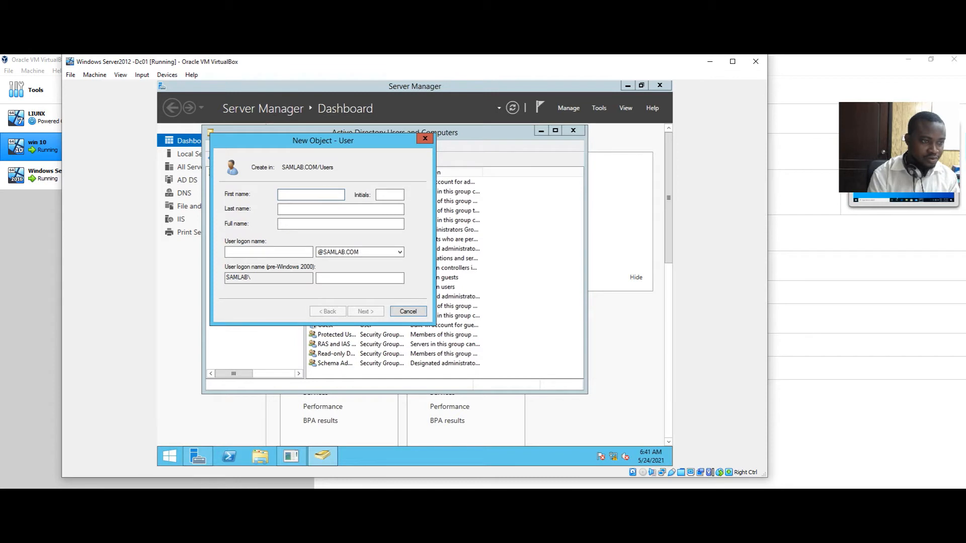
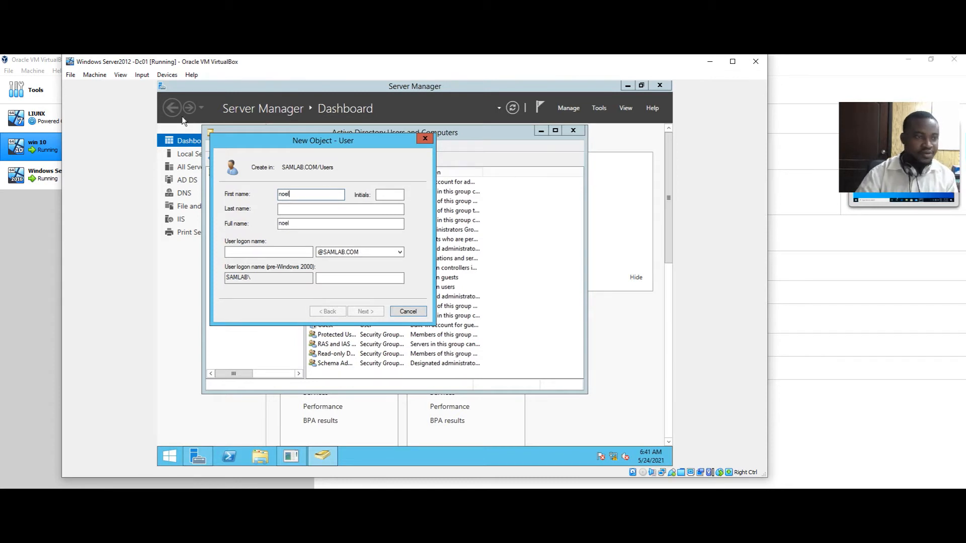
{"action": "left_click", "coordinate": [298, 208]}
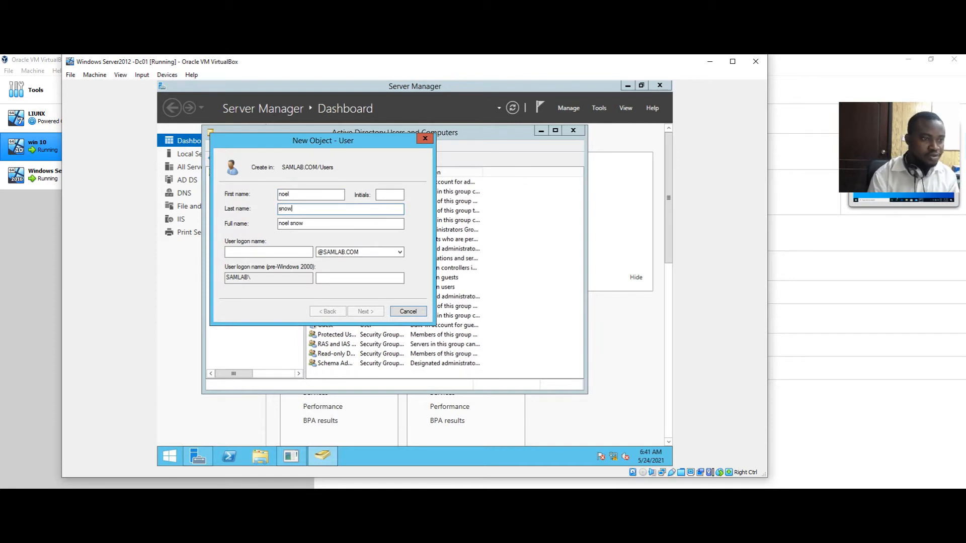
{"action": "left_click", "coordinate": [259, 249]}
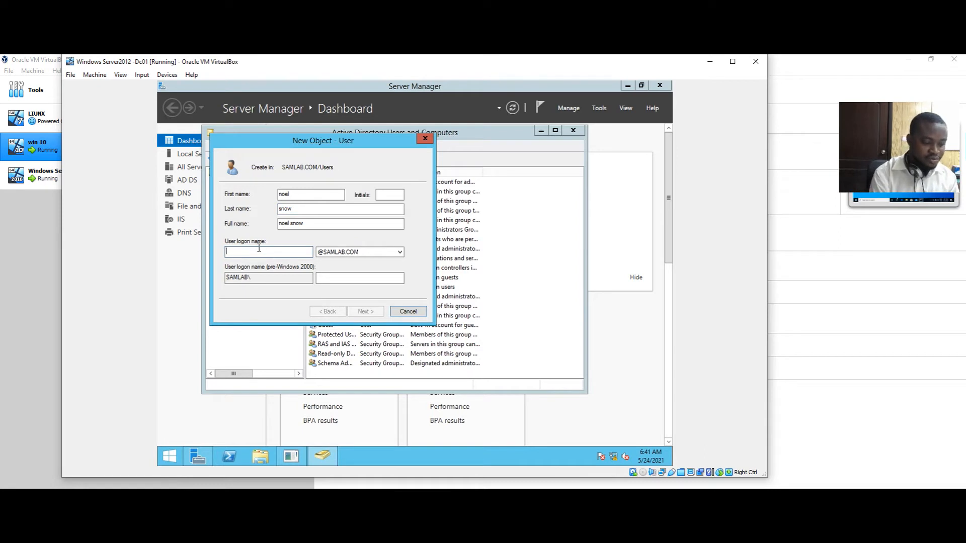
{"action": "type", "text": "sn"}
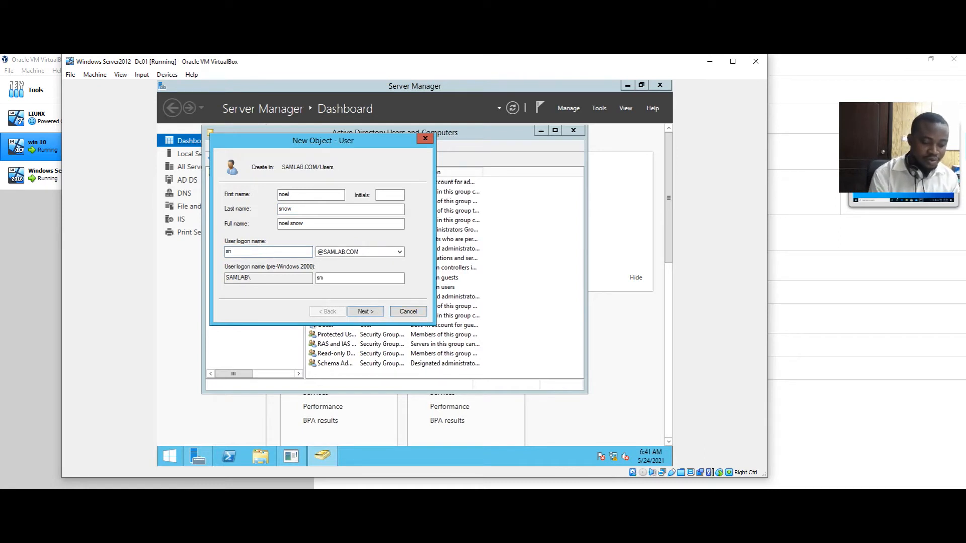
{"action": "key", "text": "BackSpace"}
{"action": "key", "text": "BackSpace"}
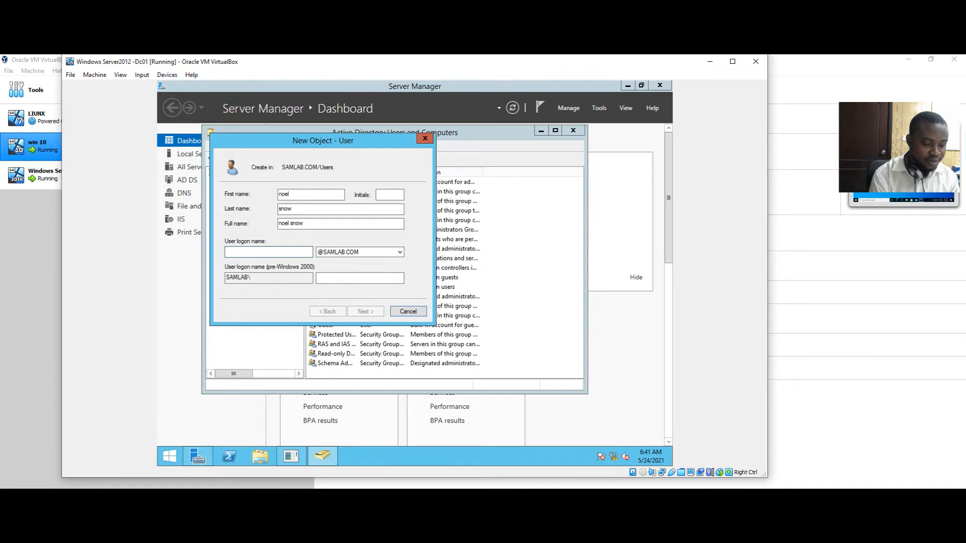
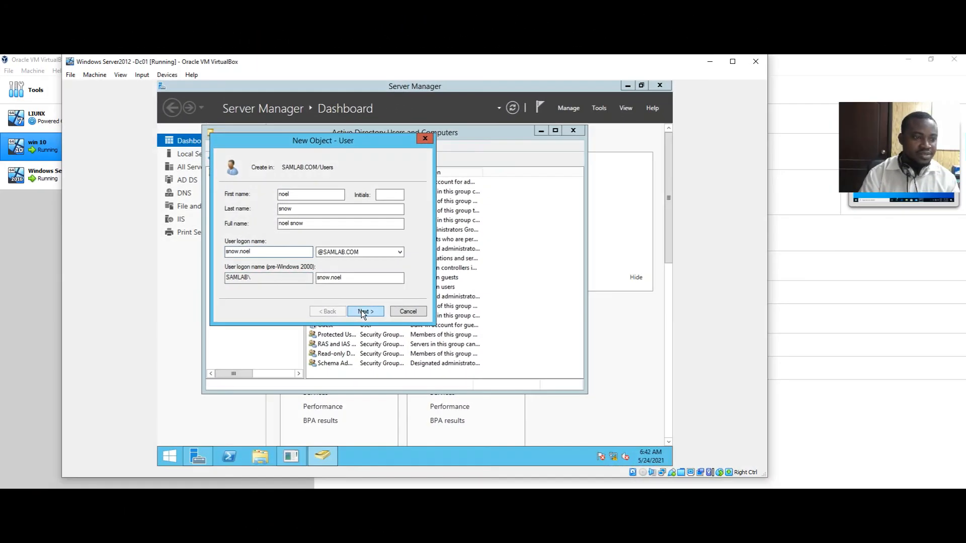
{"action": "left_click", "coordinate": [609, 311]}
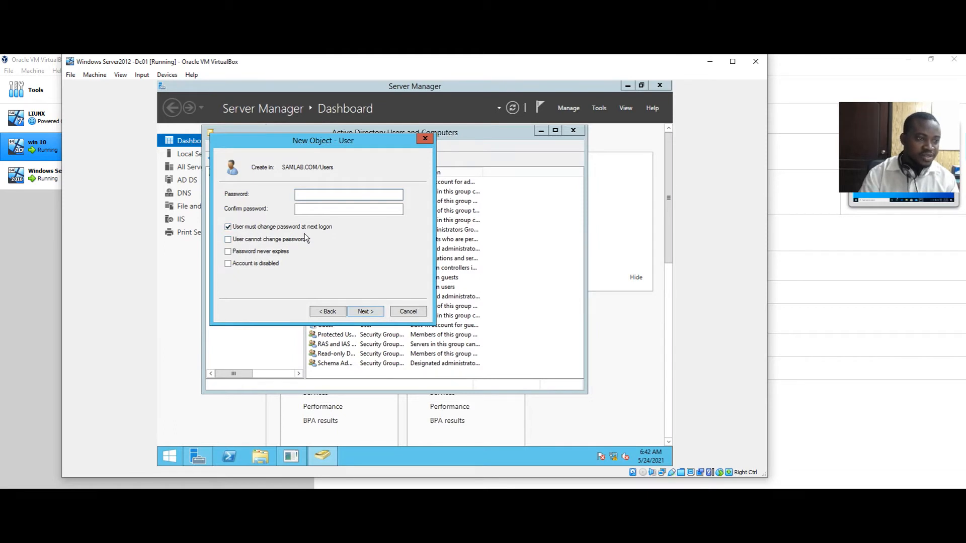
Set a never-expiring password with no forced change at logon, then try to finish creating the user
{"action": "left_click", "coordinate": [227, 227]}
{"action": "left_click", "coordinate": [228, 252]}
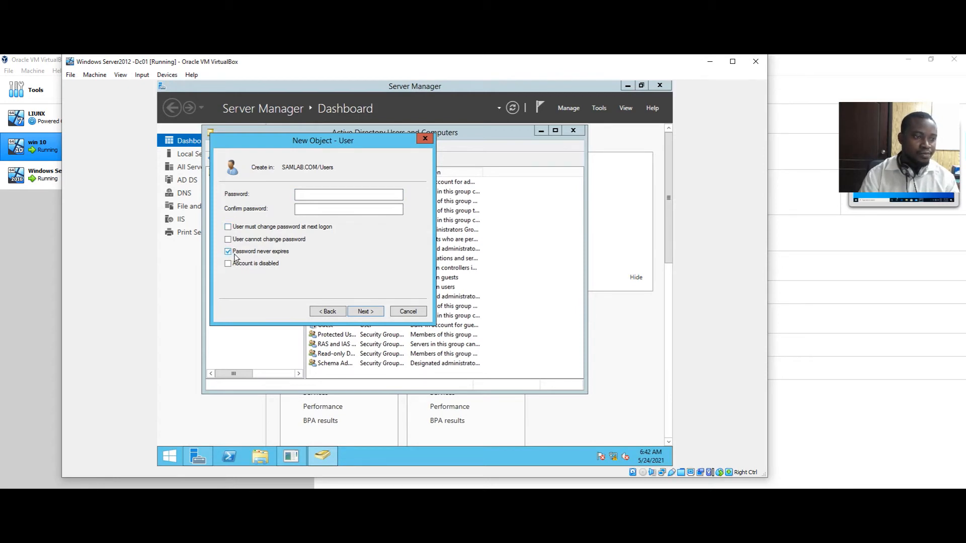
{"action": "left_click", "coordinate": [324, 194]}
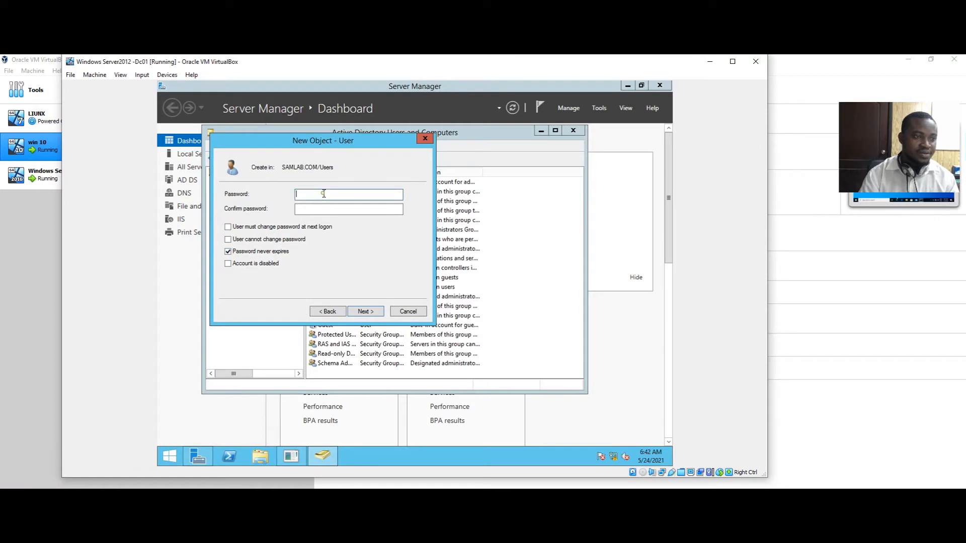
{"action": "type", "text": "Pa$$w0r"}
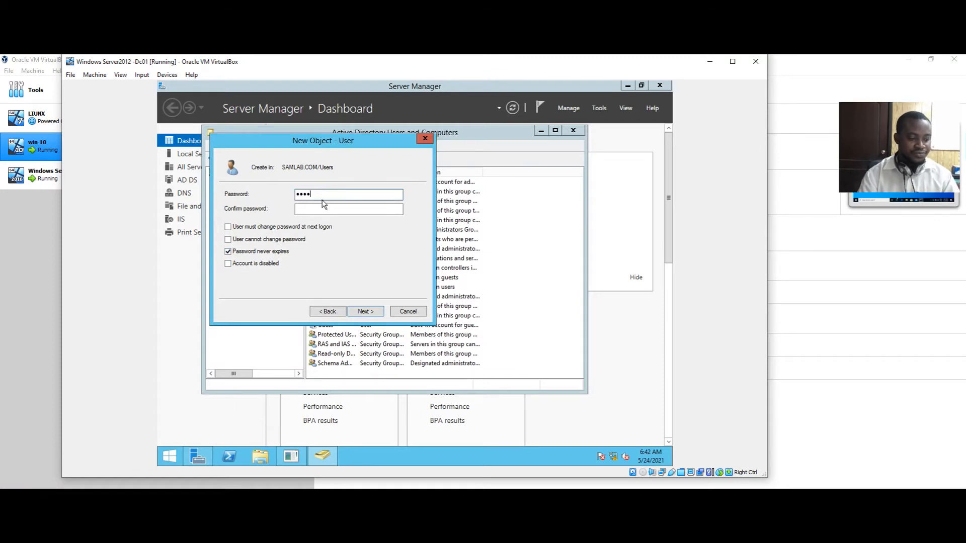
{"action": "type", "text": "d"}
{"action": "left_click", "coordinate": [318, 210]}
{"action": "type", "text": "Pa$$w0rd"}
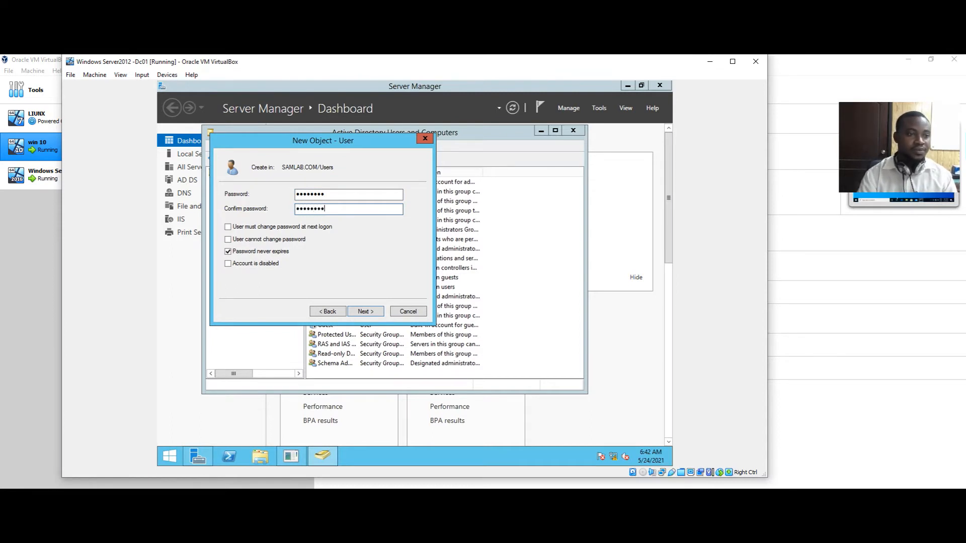
{"action": "left_click", "coordinate": [354, 312]}
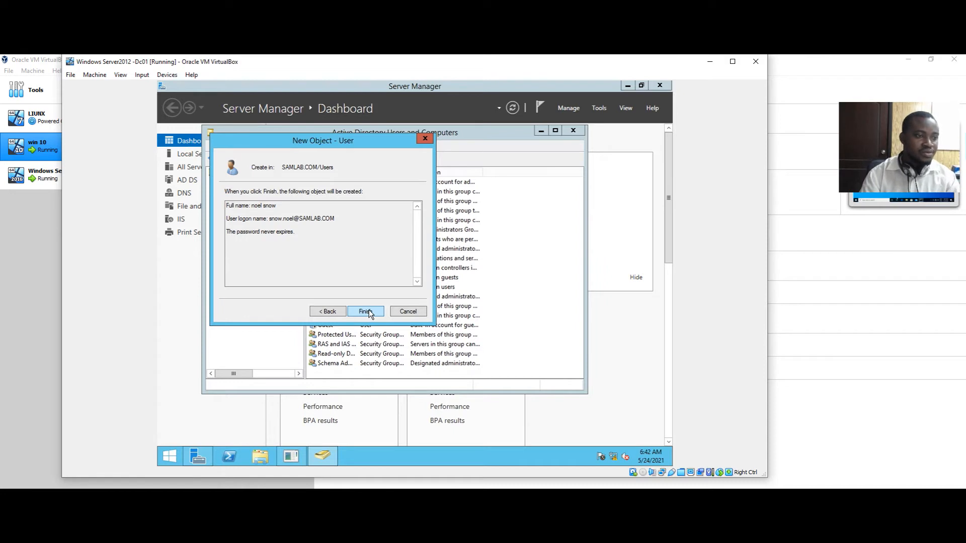
{"action": "left_click", "coordinate": [366, 312]}
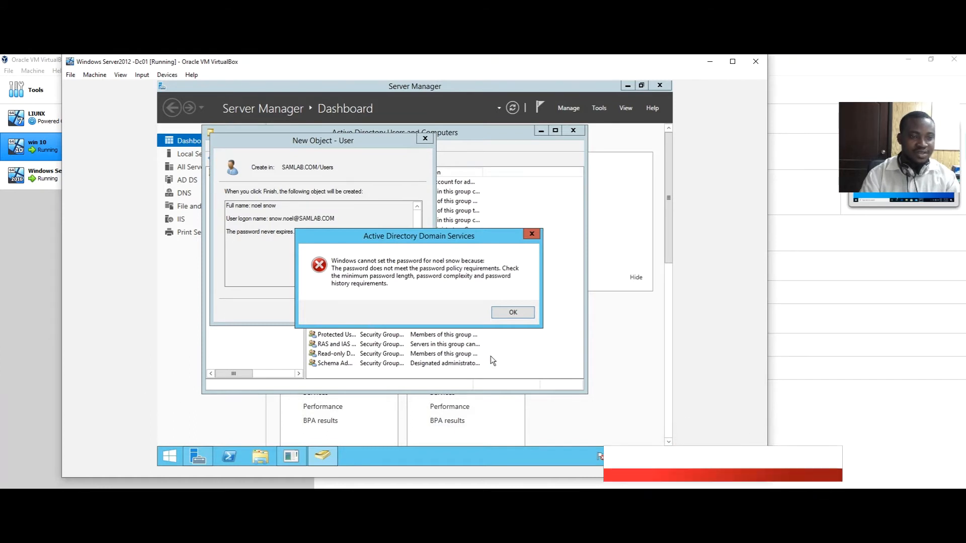
Dismiss the policy error, re-enter the password and its confirmation, and finish creating the user
{"action": "left_click", "coordinate": [529, 316]}
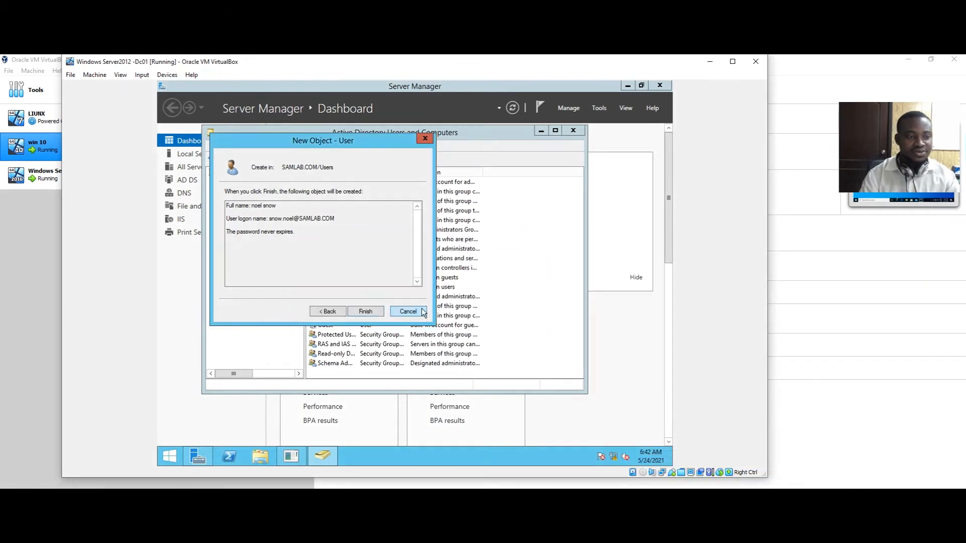
{"action": "left_click", "coordinate": [326, 311]}
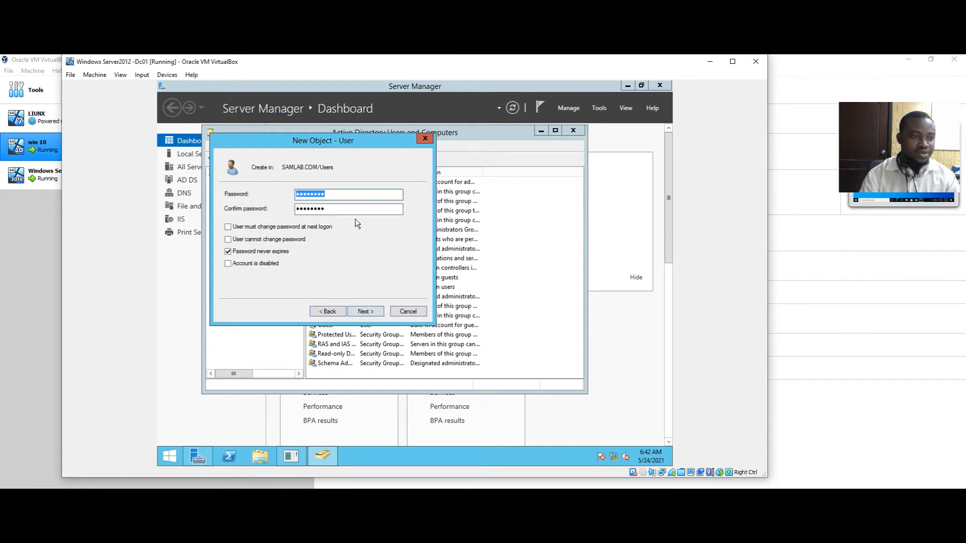
{"action": "key", "text": "BackSpace"}
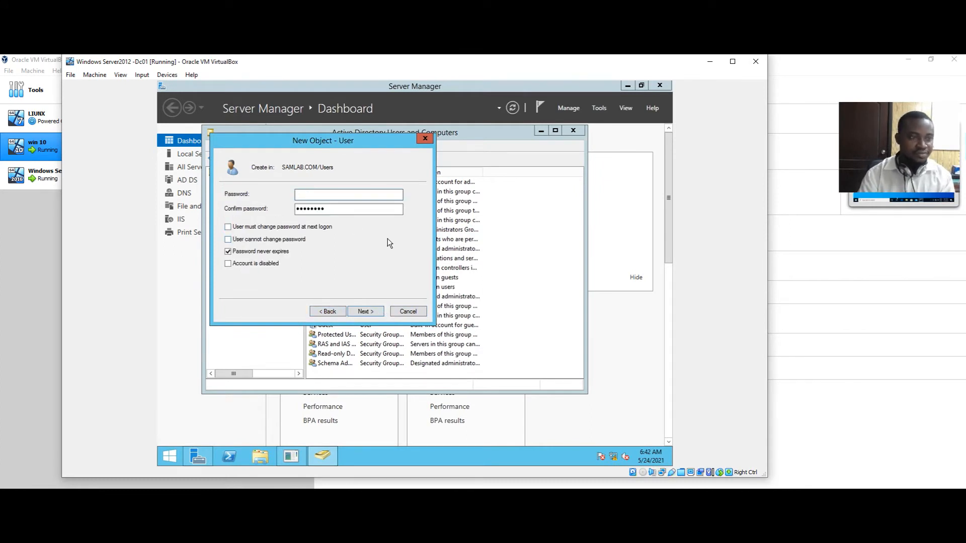
{"action": "type", "text": "•••"}
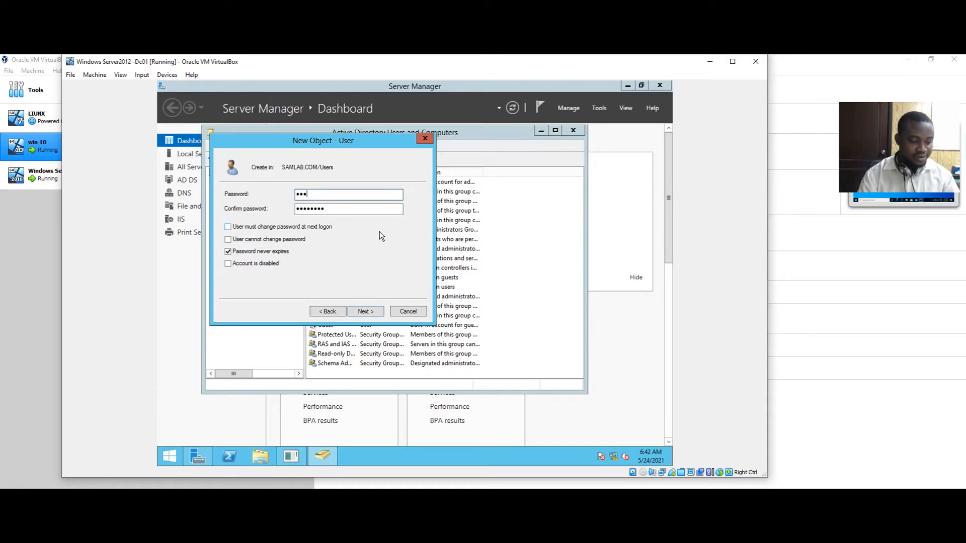
{"action": "type", "text": "•"}
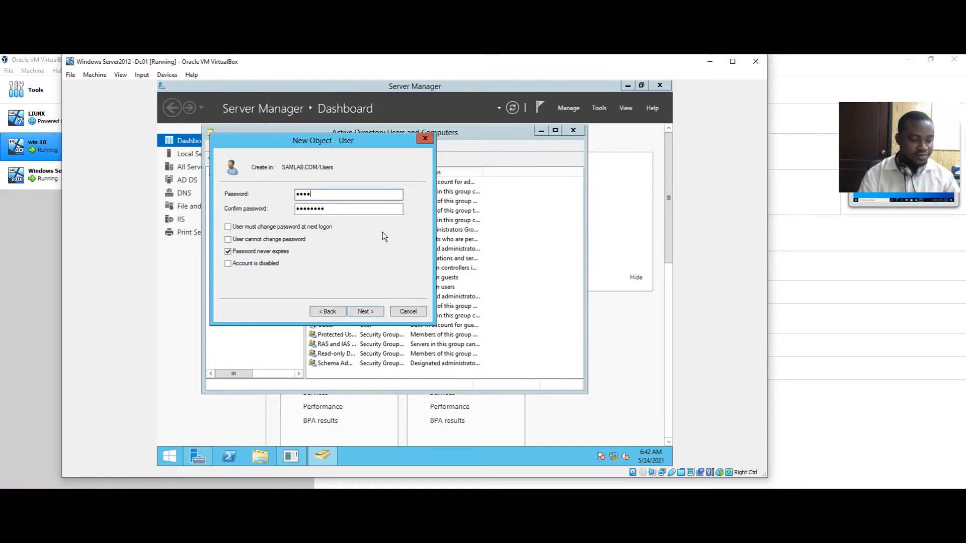
{"action": "type", "text": "••••"}
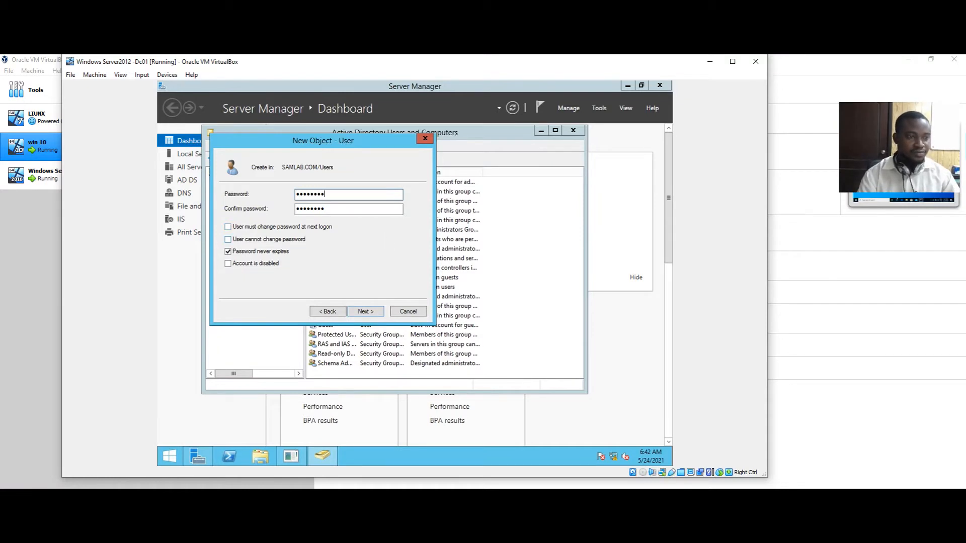
{"action": "key", "text": "BackSpace"}
{"action": "key", "text": "BackSpace"}
{"action": "key", "text": "BackSpace"}
{"action": "key", "text": "BackSpace"}
{"action": "key", "text": "BackSpace"}
{"action": "key", "text": "BackSpace"}
{"action": "key", "text": "BackSpace"}
{"action": "key", "text": "BackSpace"}
{"action": "type", "text": "••••••••"}
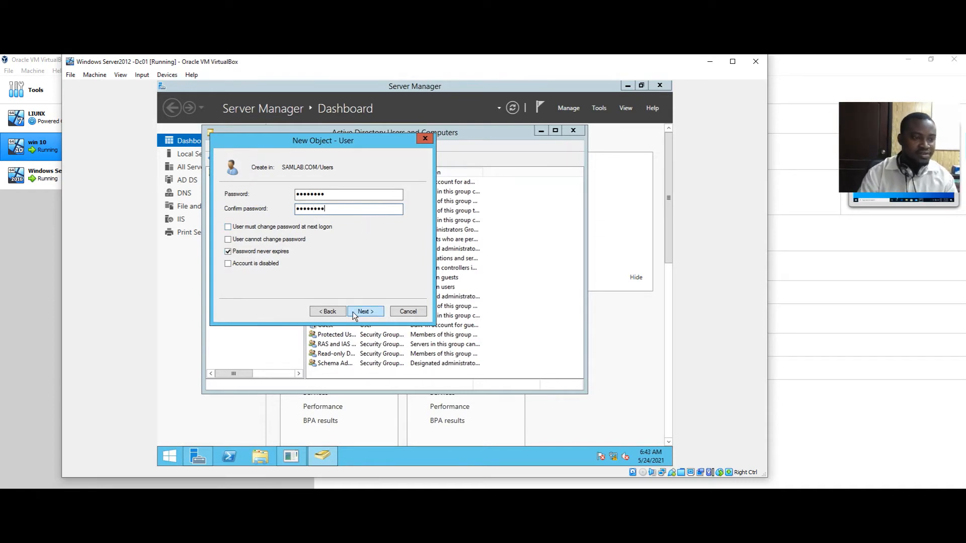
{"action": "left_click", "coordinate": [368, 315]}
{"action": "left_click", "coordinate": [372, 314]}
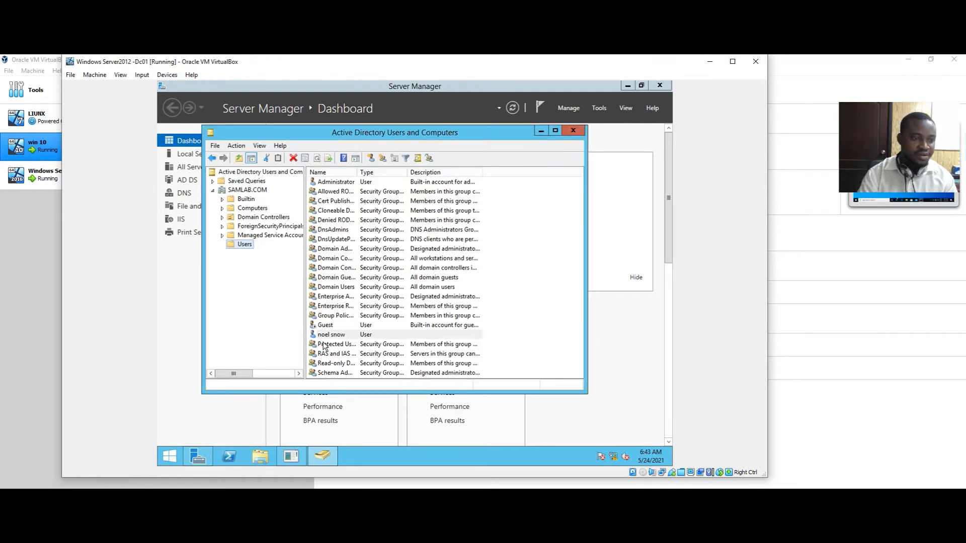
Select the new user, leave its name unchanged, and switch back to the Windows 10 VM
{"action": "left_click", "coordinate": [329, 337]}
{"action": "right_click", "coordinate": [329, 337]}
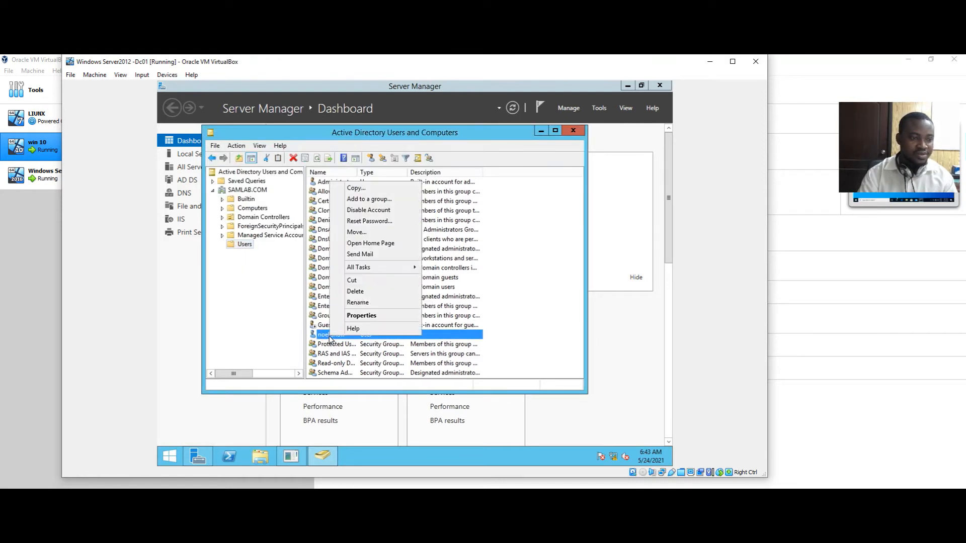
{"action": "left_click", "coordinate": [323, 334]}
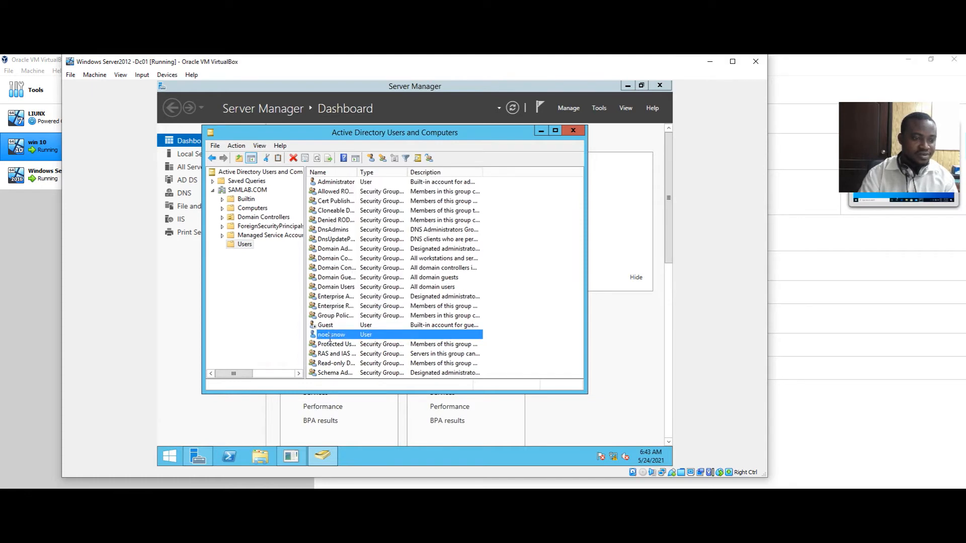
{"action": "left_click", "coordinate": [367, 338]}
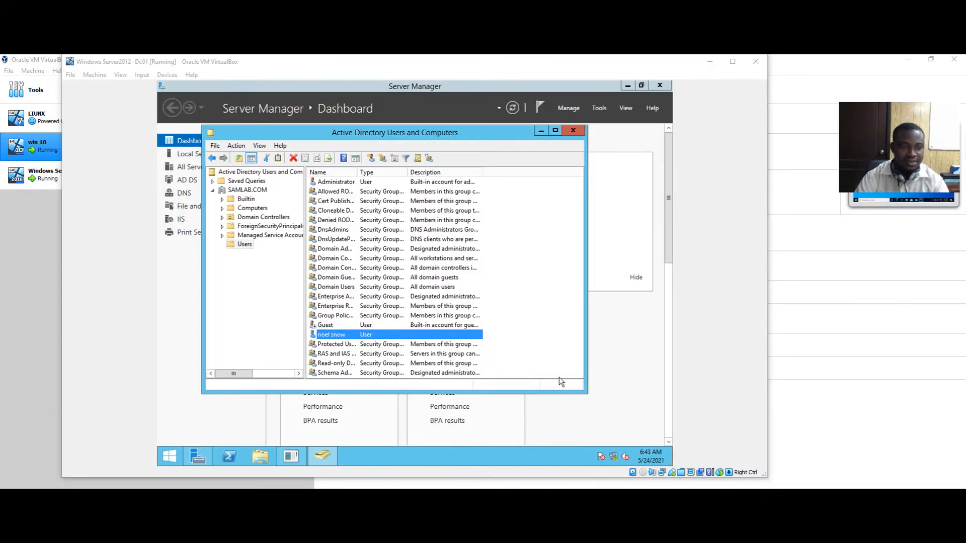
{"action": "left_click", "coordinate": [531, 460]}
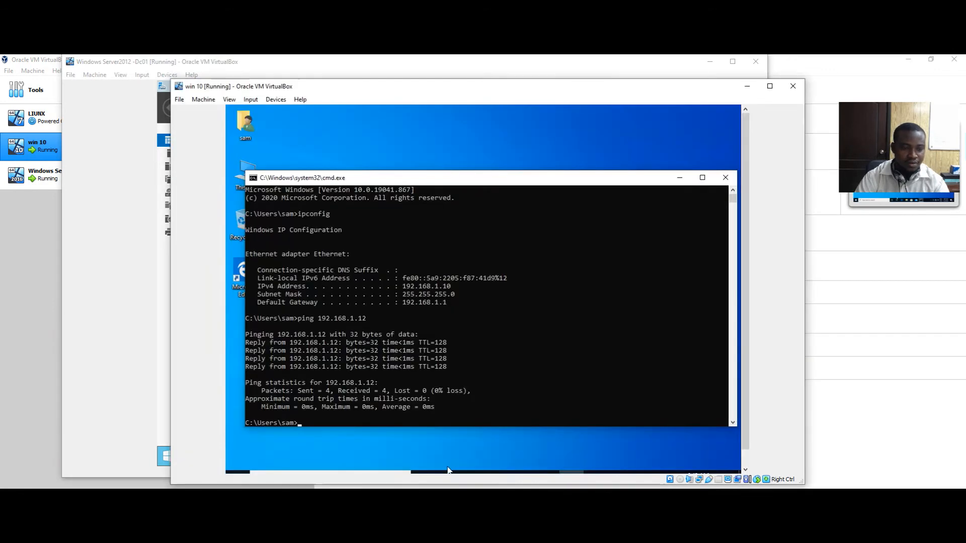
Close the Windows 10 command prompt and open This PC's System Properties for the computer name
{"action": "left_click", "coordinate": [727, 179]}
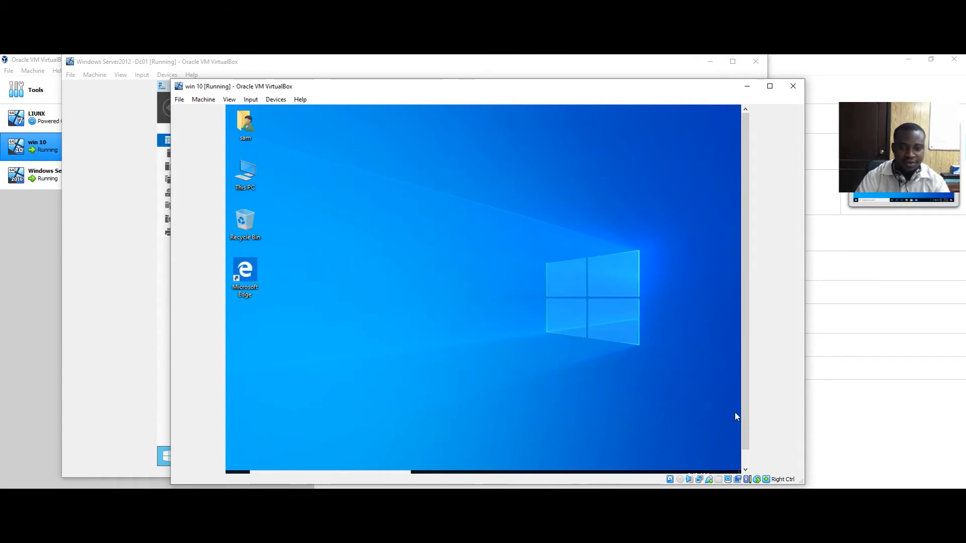
{"action": "left_click_drag", "start_coordinate": [743, 427], "coordinate": [743, 436]}
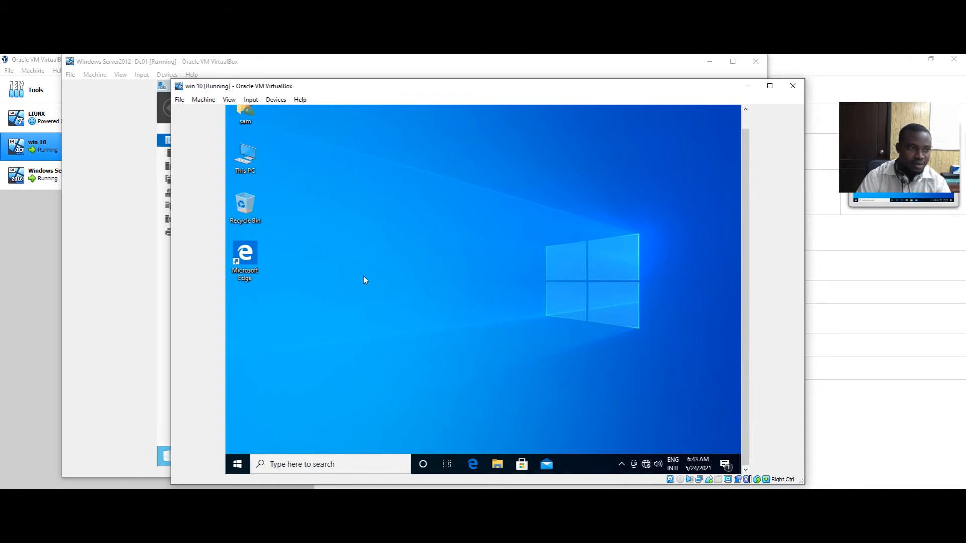
{"action": "right_click", "coordinate": [240, 158]}
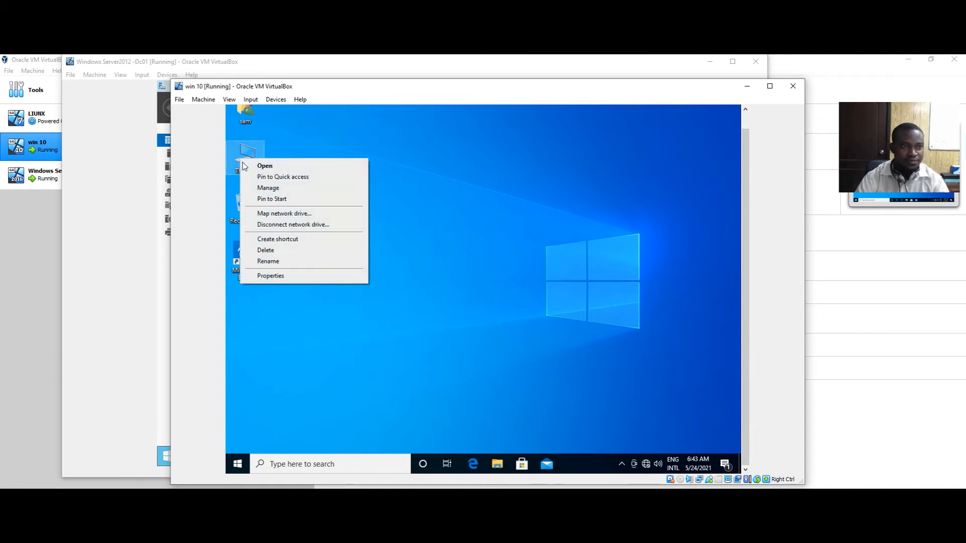
{"action": "left_click", "coordinate": [330, 277]}
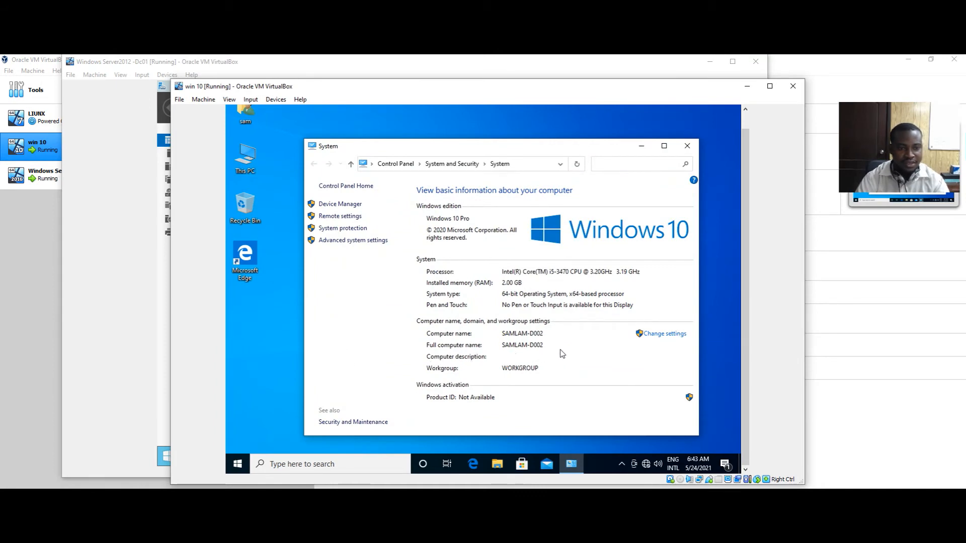
{"action": "left_click", "coordinate": [657, 338]}
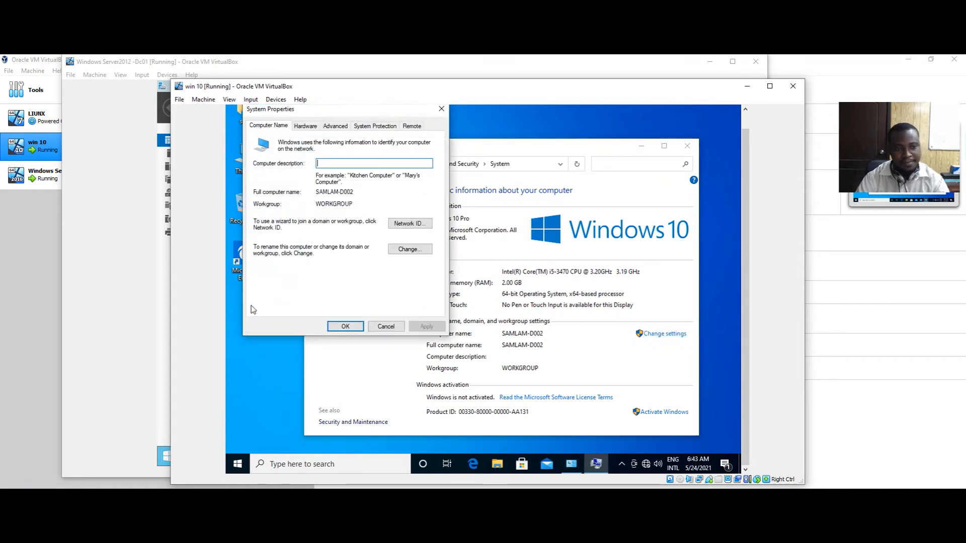
Open the Computer Name/Domain Changes dialog and move the System window out of the way
{"action": "left_click", "coordinate": [409, 249]}
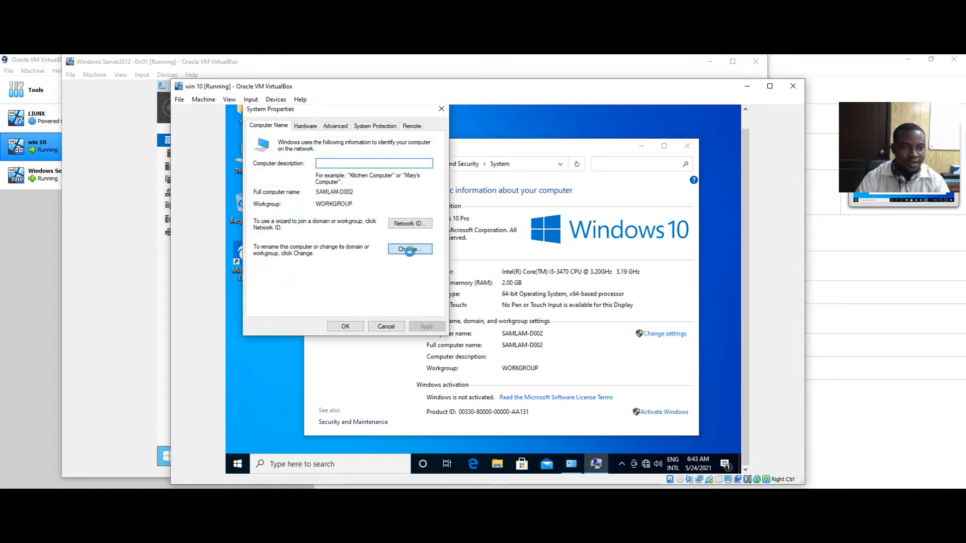
{"action": "left_click", "coordinate": [308, 185]}
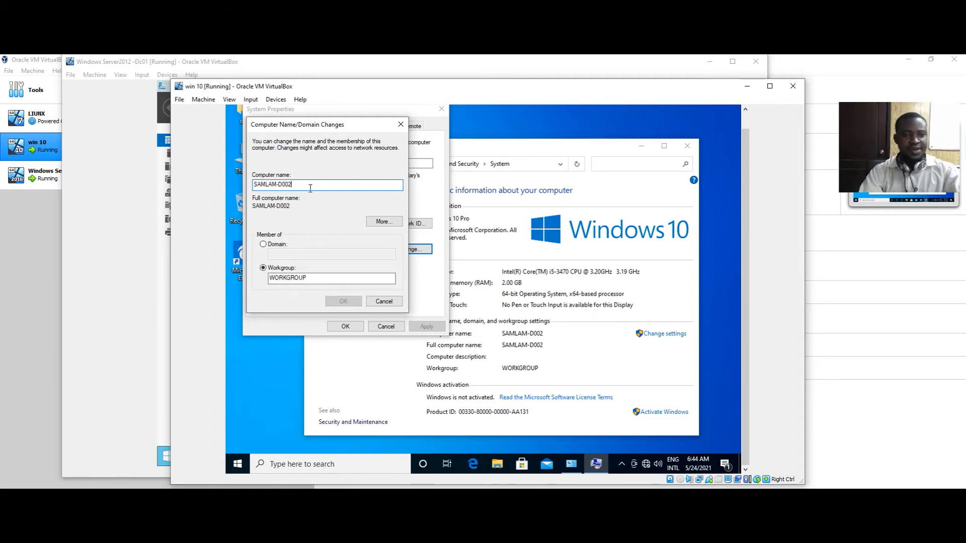
{"action": "left_click", "coordinate": [643, 150]}
{"action": "left_click", "coordinate": [642, 149]}
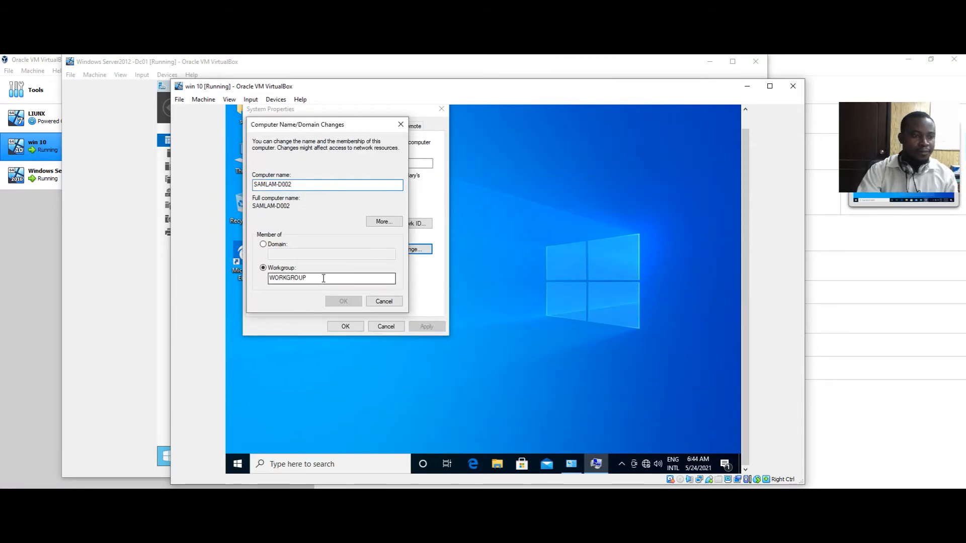
Switch membership to Domain, enter SAMLAB.COM and submit the join
{"action": "left_click", "coordinate": [272, 245]}
{"action": "left_click", "coordinate": [284, 254]}
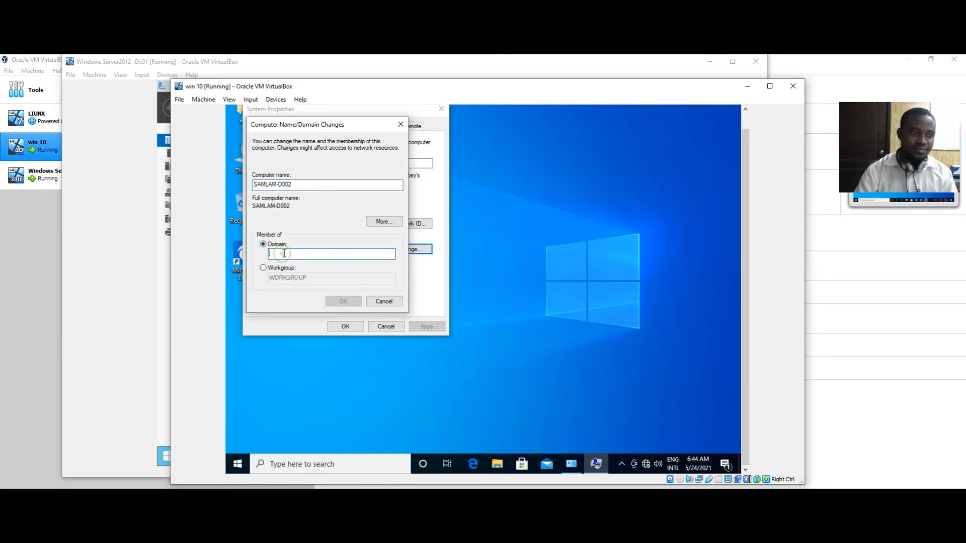
{"action": "type", "text": "sa"}
{"action": "key", "text": "BackSpace"}
{"action": "key", "text": "BackSpace"}
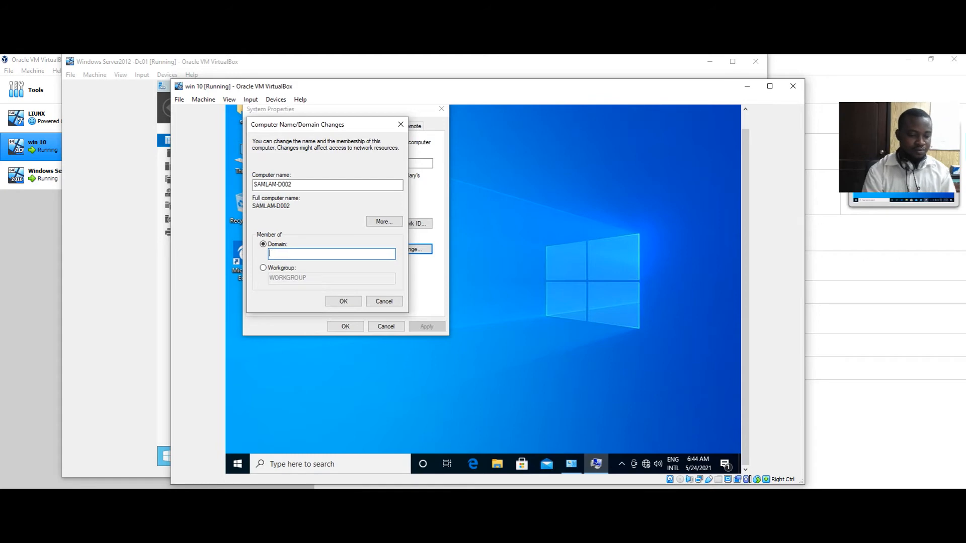
{"action": "type", "text": "SAMLAB"}
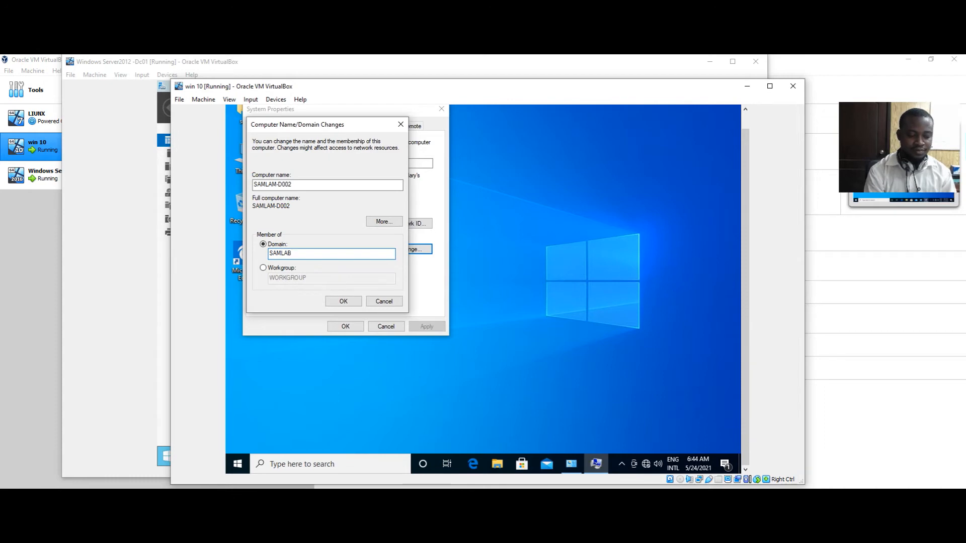
{"action": "type", "text": ".COM"}
{"action": "key", "text": "Return"}
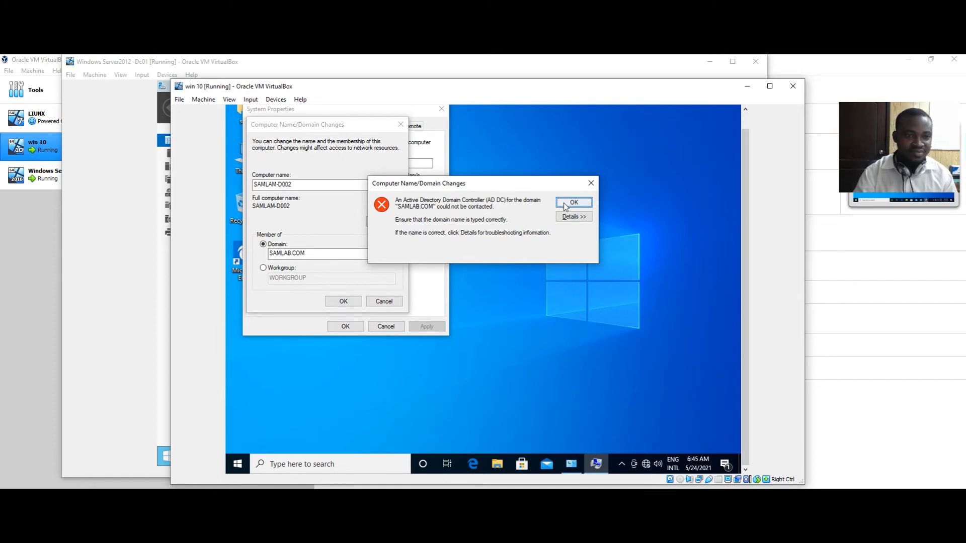
Review the DNS troubleshooting details of the join error, then close the error
{"action": "left_click", "coordinate": [571, 217]}
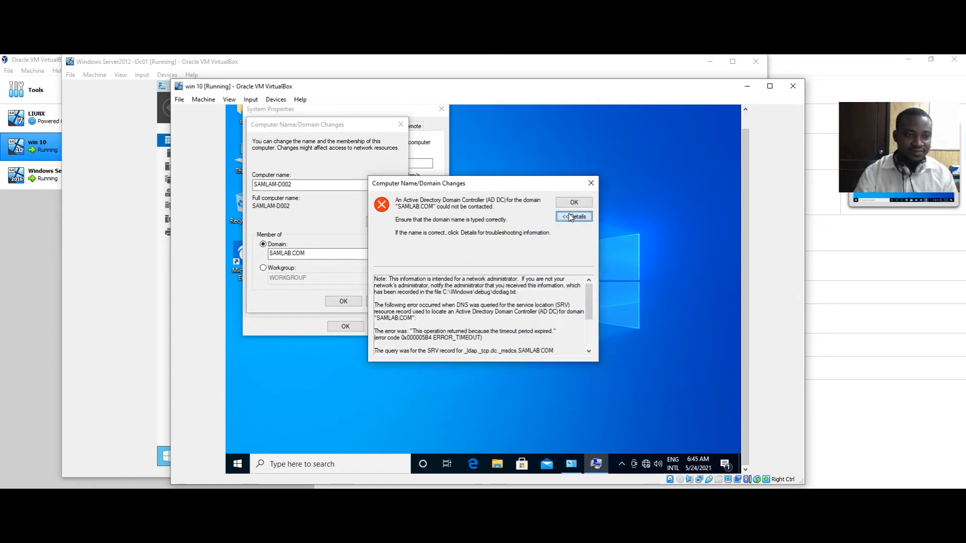
{"action": "scroll", "coordinate": [480, 324], "scroll_direction": "down", "scroll_amount": 1}
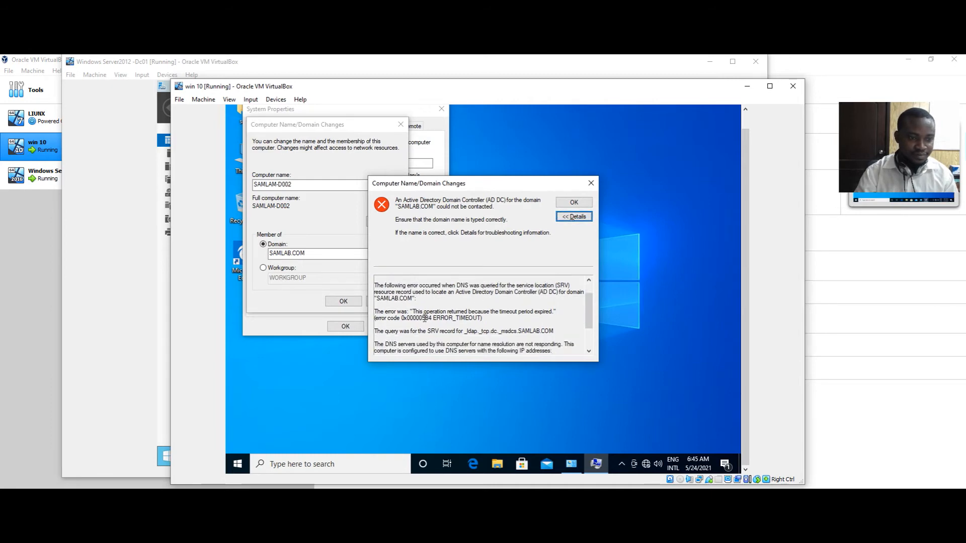
{"action": "scroll", "coordinate": [490, 322], "scroll_direction": "down", "scroll_amount": 1}
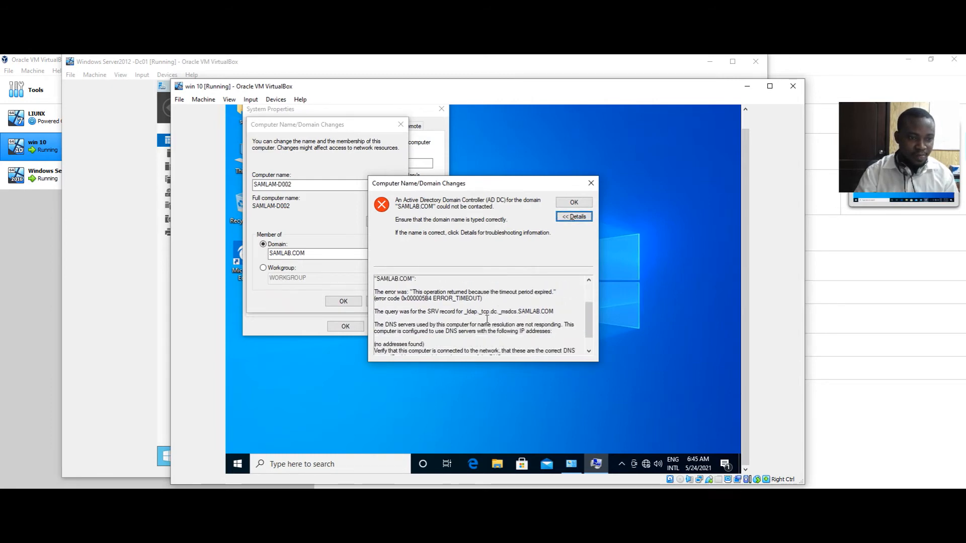
{"action": "scroll", "coordinate": [454, 312], "scroll_direction": "down", "scroll_amount": 1}
{"action": "scroll", "coordinate": [454, 311], "scroll_direction": "up", "scroll_amount": 2}
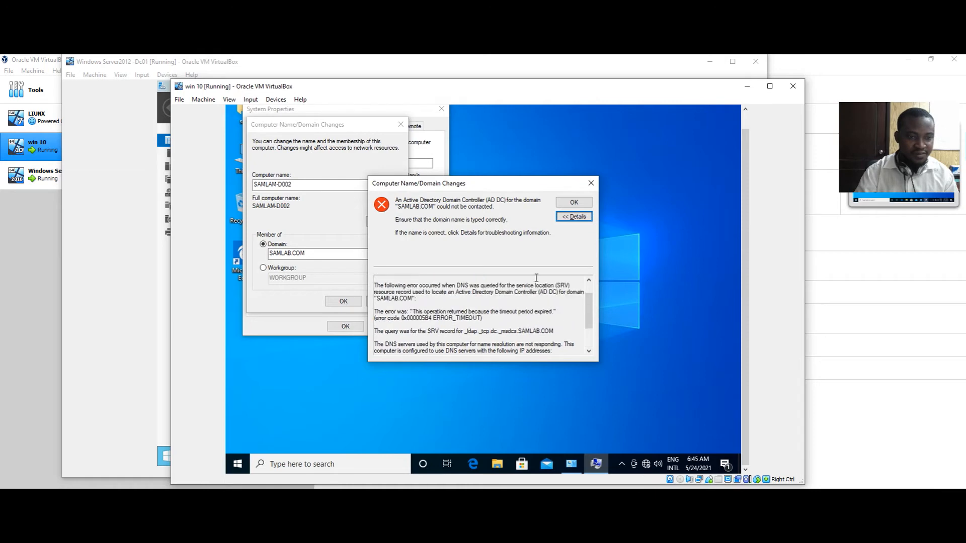
{"action": "left_click", "coordinate": [592, 184]}
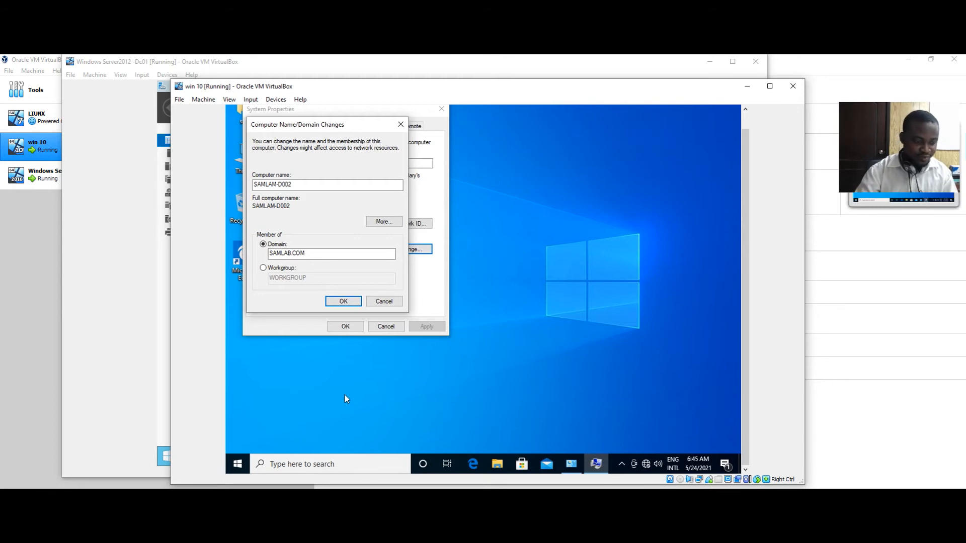
Open a command prompt and ping SAMLAM.COM and SAMLAB by name
{"action": "key", "text": "super+r"}
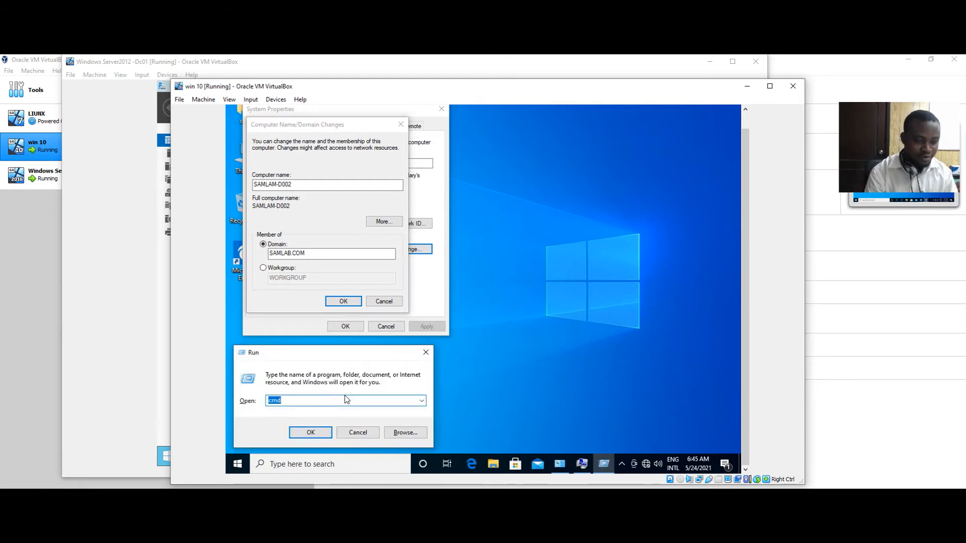
{"action": "key", "text": "Return"}
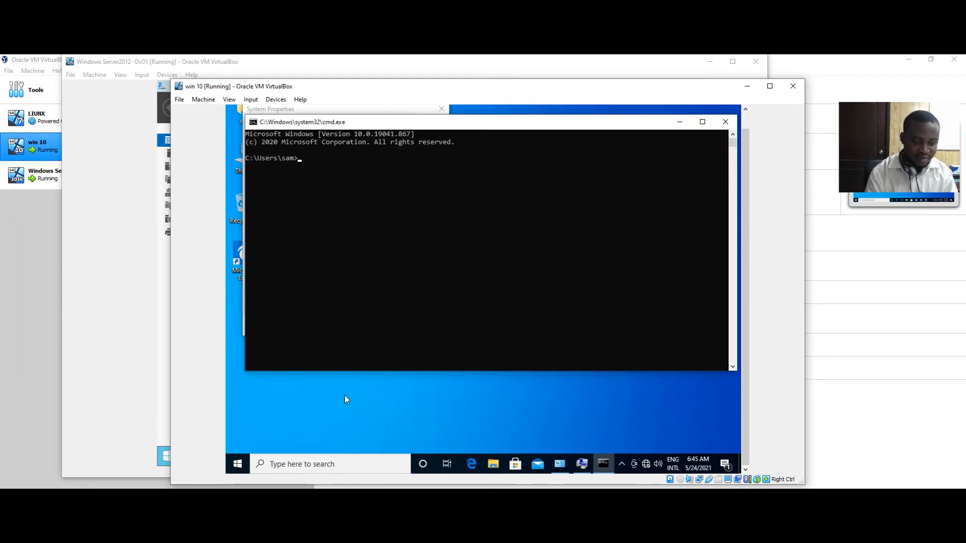
{"action": "type", "text": "PIN"}
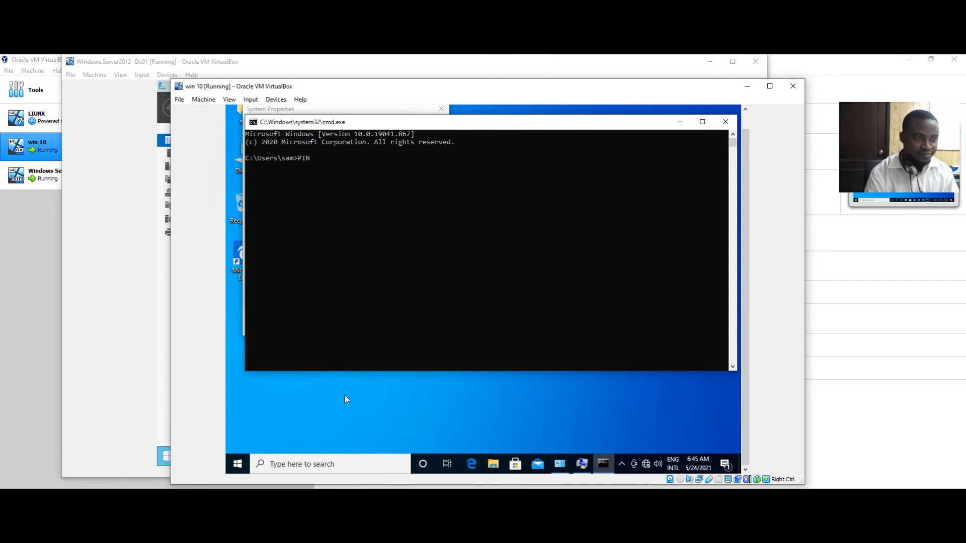
{"action": "type", "text": "G SAMLA"}
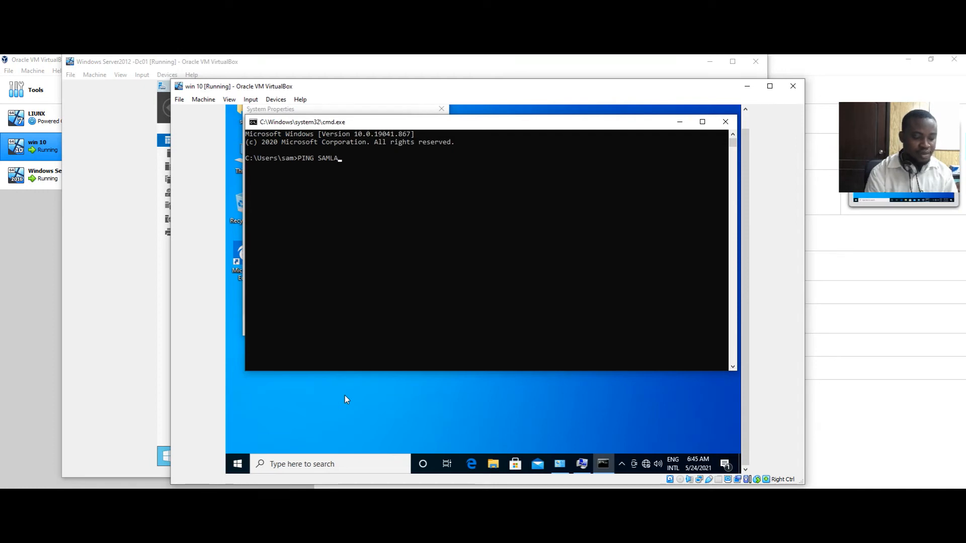
{"action": "type", "text": "M.COM"}
{"action": "key", "text": "Return"}
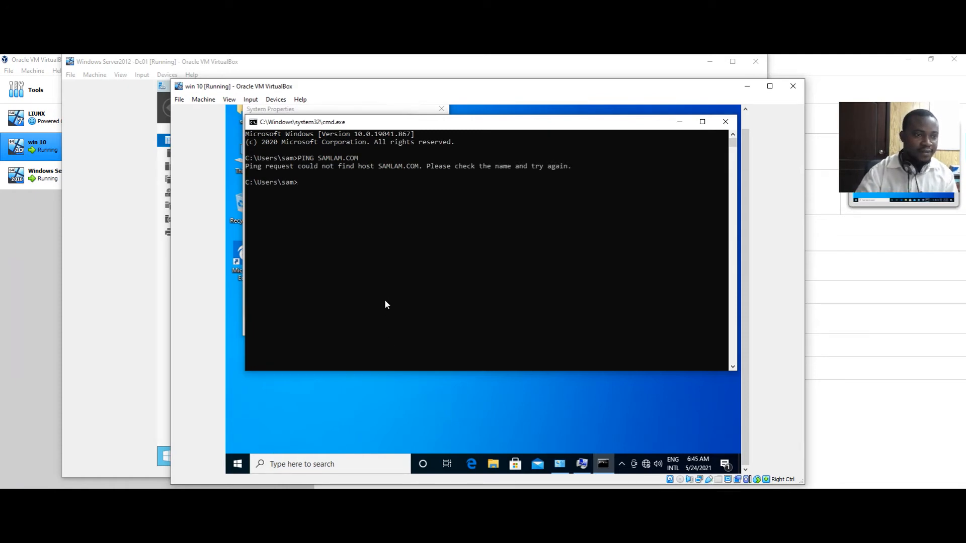
{"action": "type", "text": "PIN"}
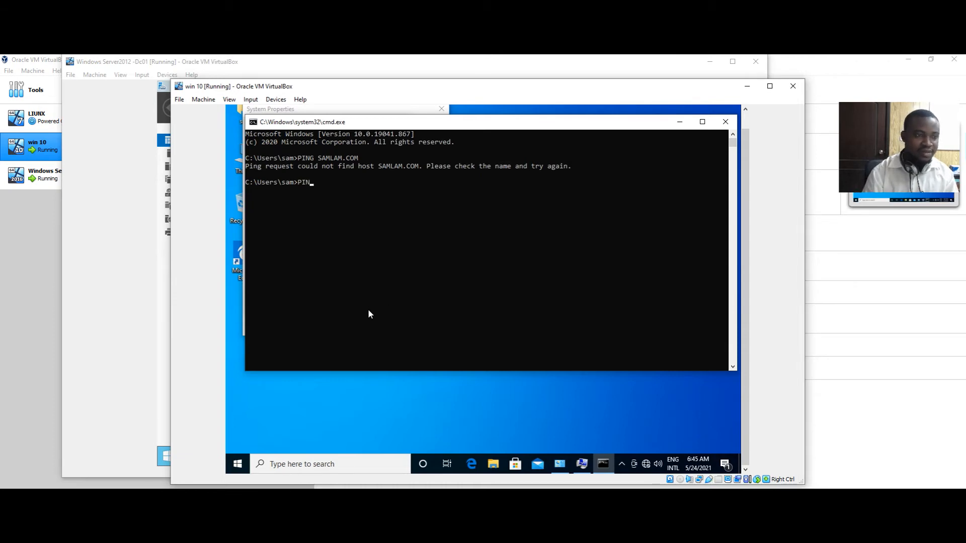
{"action": "type", "text": "G SAMLA"}
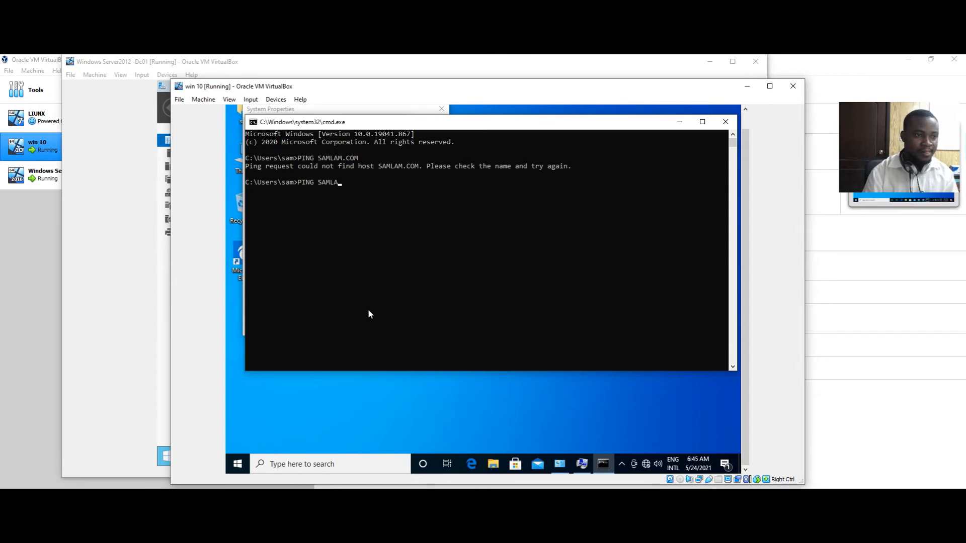
{"action": "type", "text": "B"}
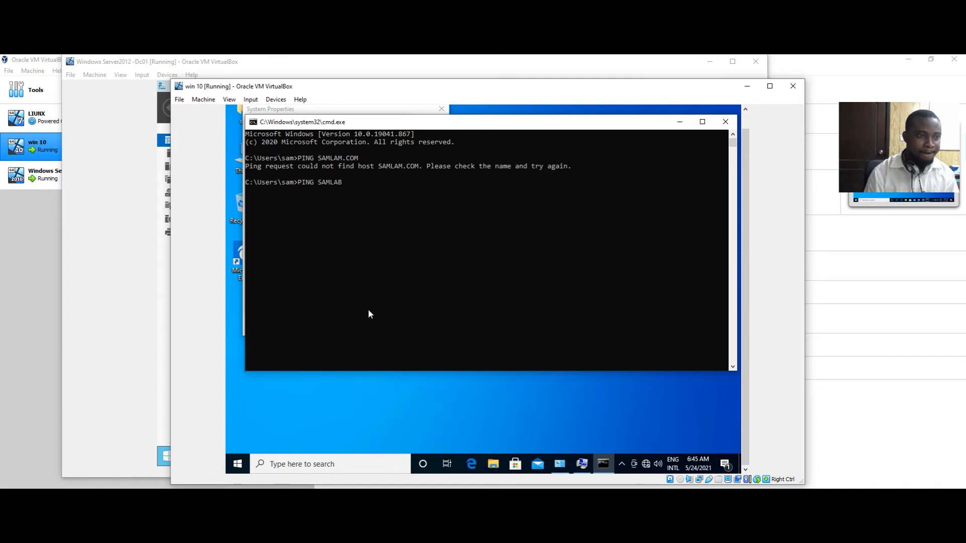
{"action": "key", "text": "Return"}
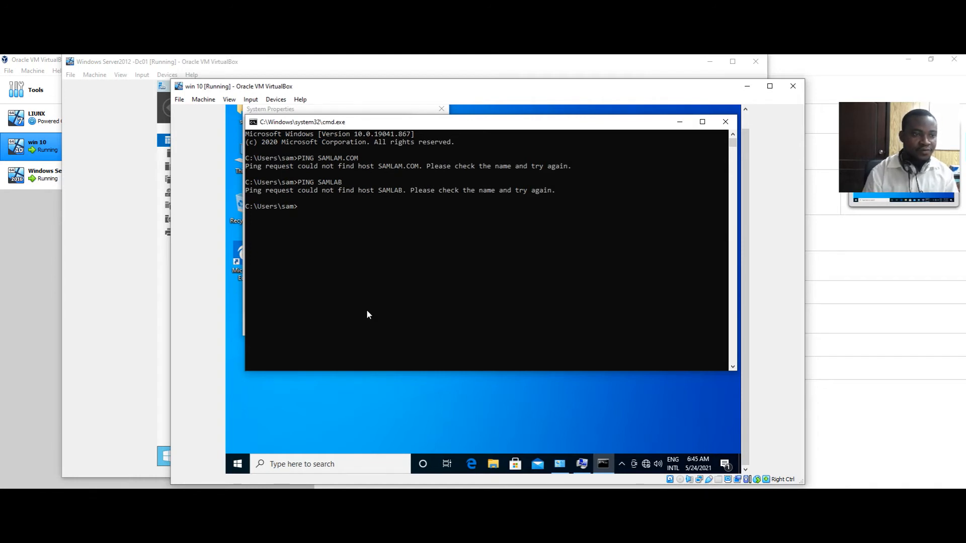
Ping the domain controller at 192.168.1.12
{"action": "type", "text": "PING SAMLAB"}
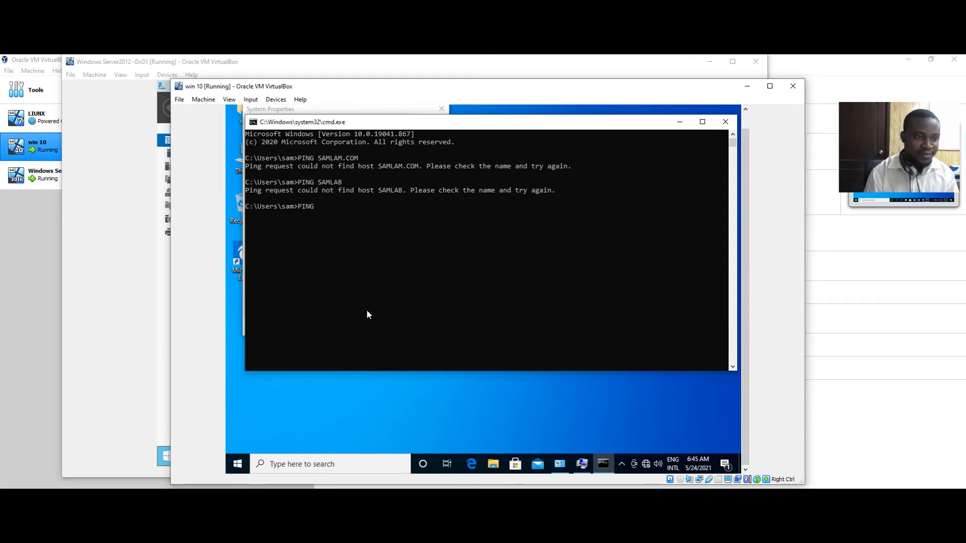
{"action": "key", "text": "BackSpace"}
{"action": "key", "text": "BackSpace"}
{"action": "key", "text": "BackSpace"}
{"action": "key", "text": "BackSpace"}
{"action": "key", "text": "BackSpace"}
{"action": "key", "text": "BackSpace"}
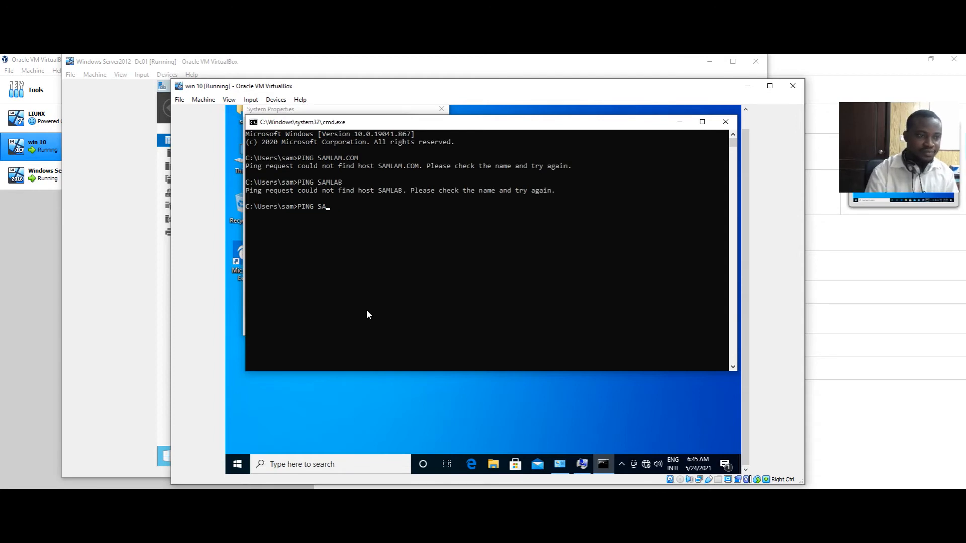
{"action": "type", "text": "1"}
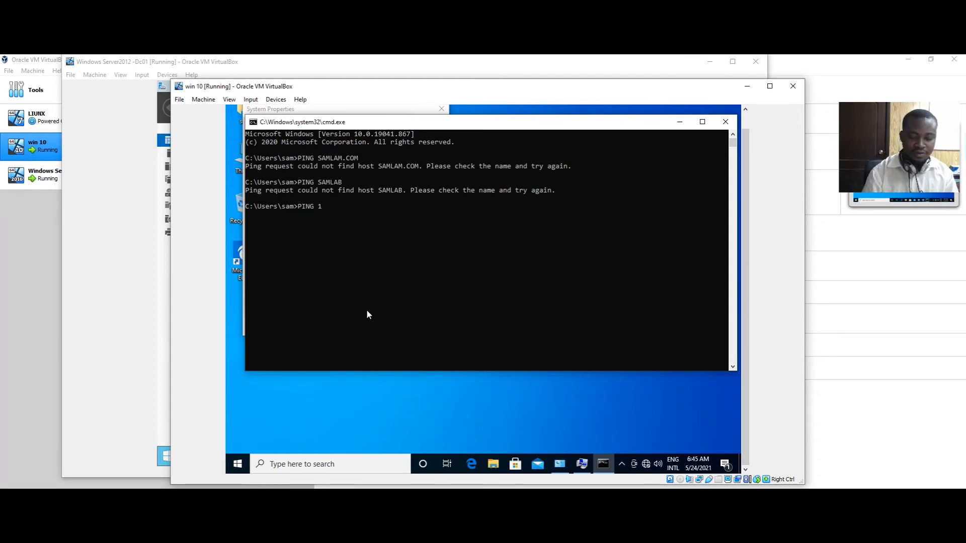
{"action": "type", "text": "92.16"}
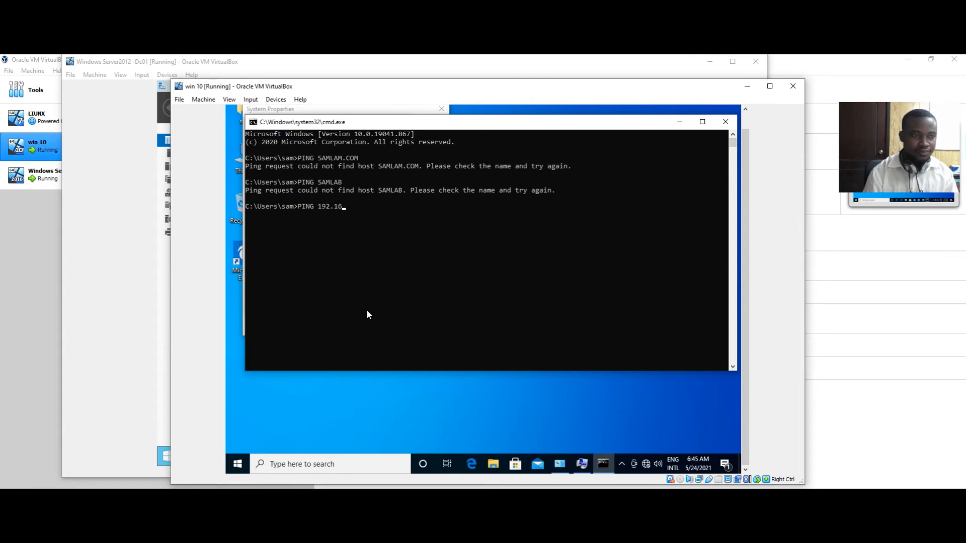
{"action": "type", "text": "8.1"}
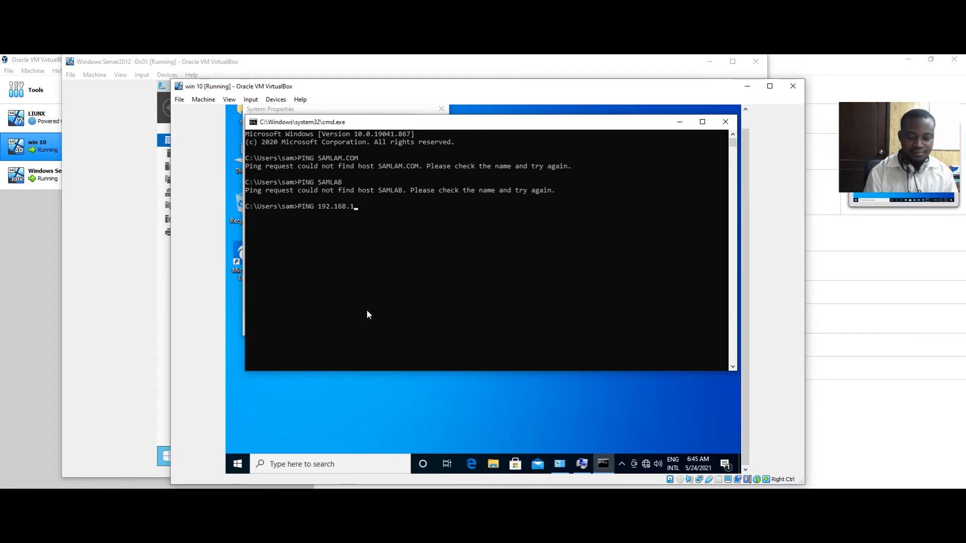
{"action": "type", "text": ".12"}
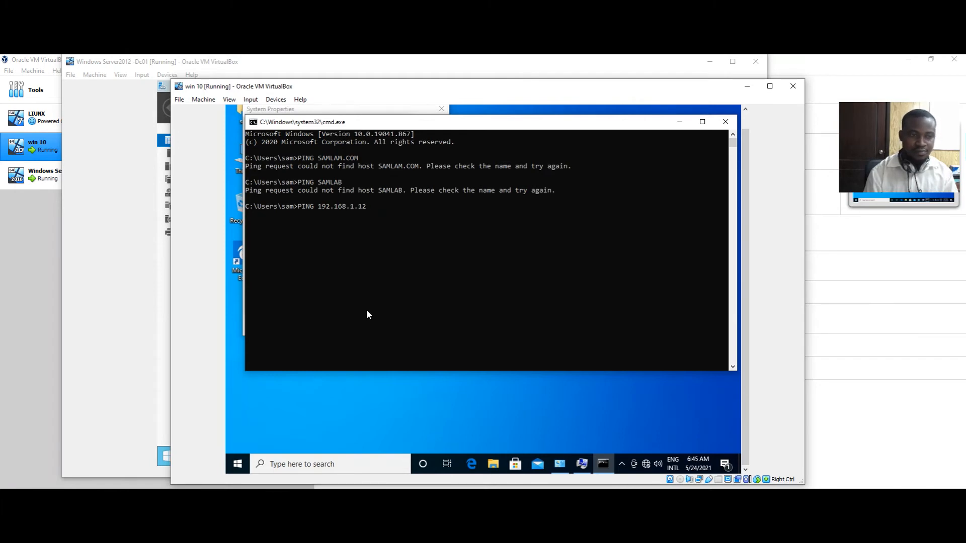
{"action": "key", "text": "Return"}
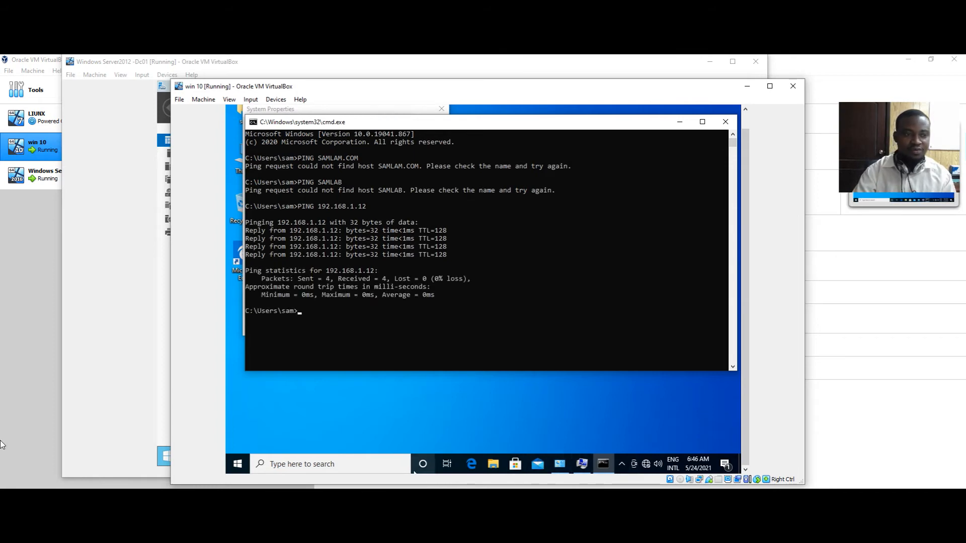
Go from the network tray icon to the Ethernet adapter's TCP/IPv4 properties
{"action": "right_click", "coordinate": [647, 466]}
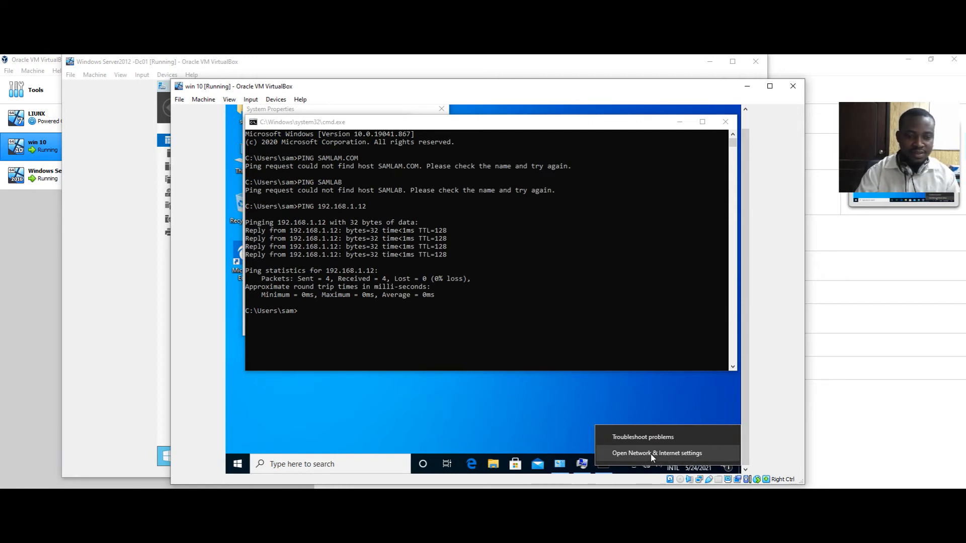
{"action": "left_click", "coordinate": [651, 454]}
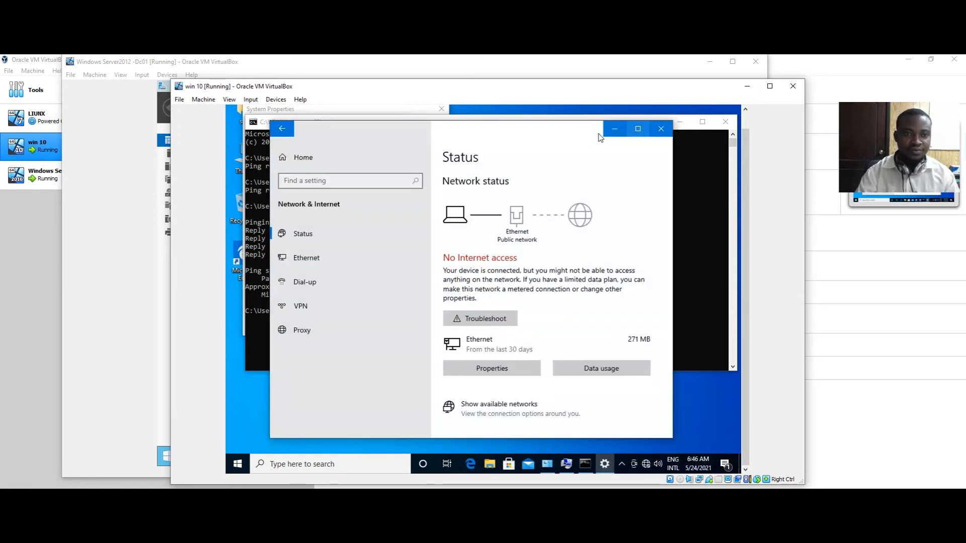
{"action": "left_click", "coordinate": [313, 262]}
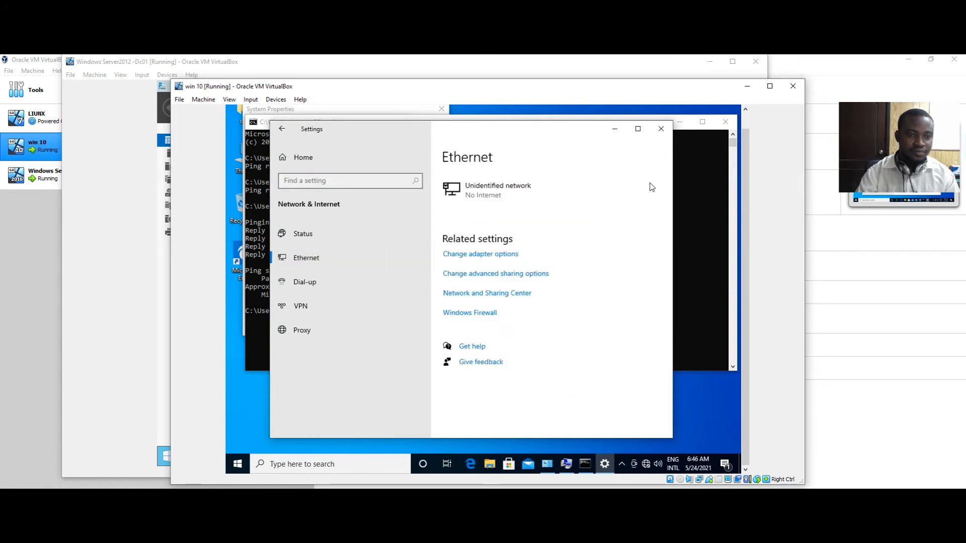
{"action": "left_click", "coordinate": [472, 256]}
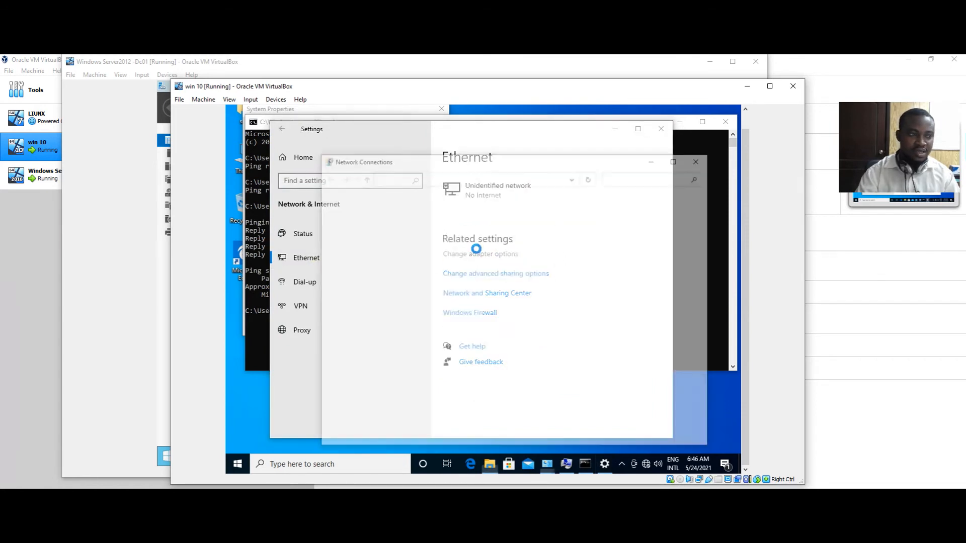
{"action": "left_click", "coordinate": [401, 220]}
{"action": "right_click", "coordinate": [404, 220]}
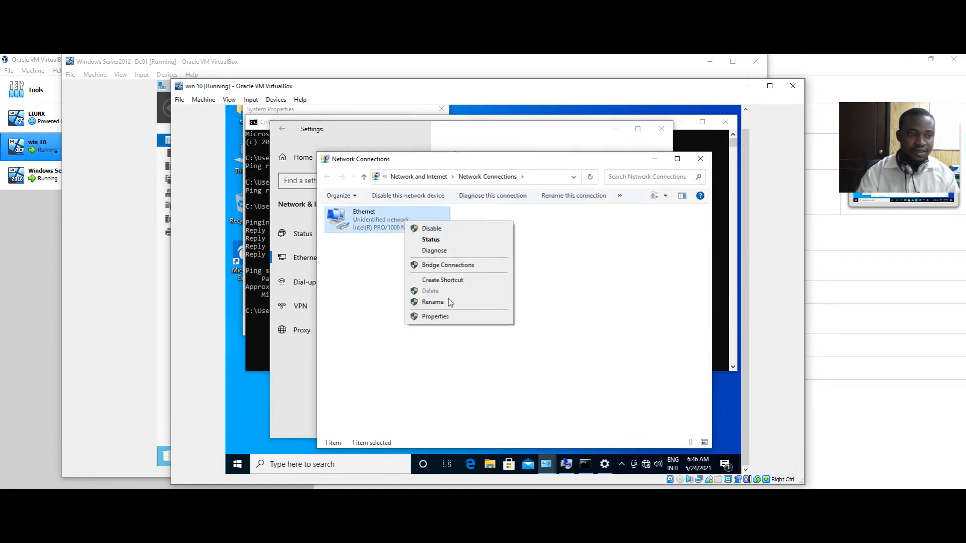
{"action": "left_click", "coordinate": [449, 316]}
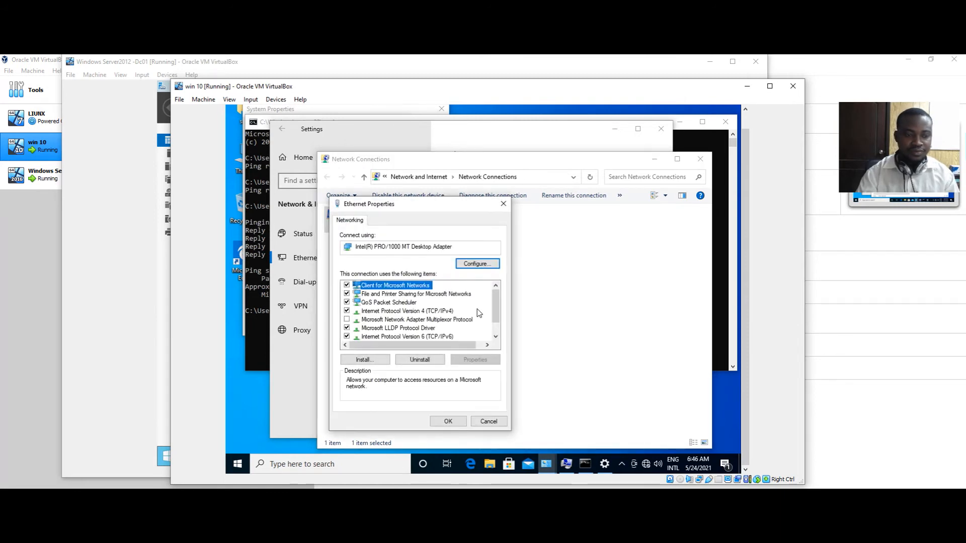
{"action": "left_click", "coordinate": [443, 311]}
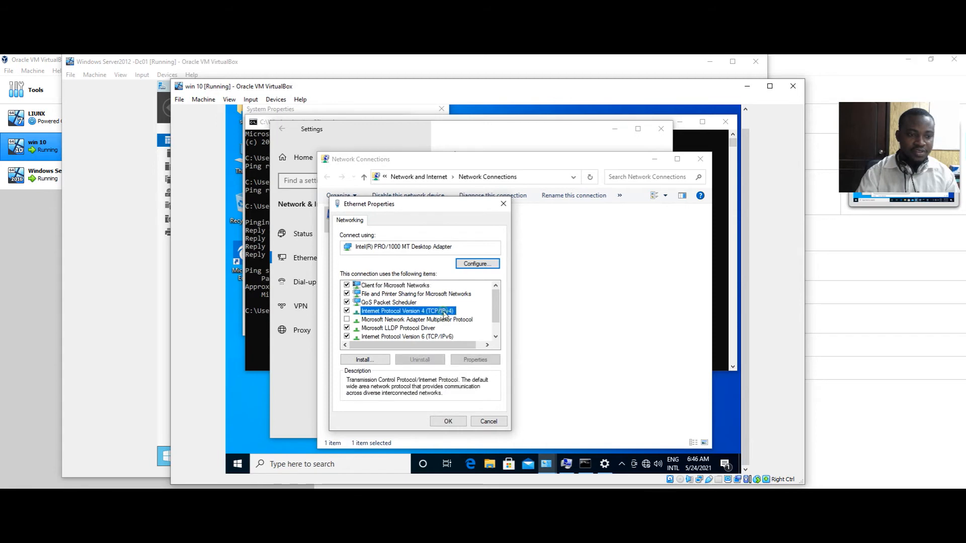
{"action": "left_click", "coordinate": [491, 359]}
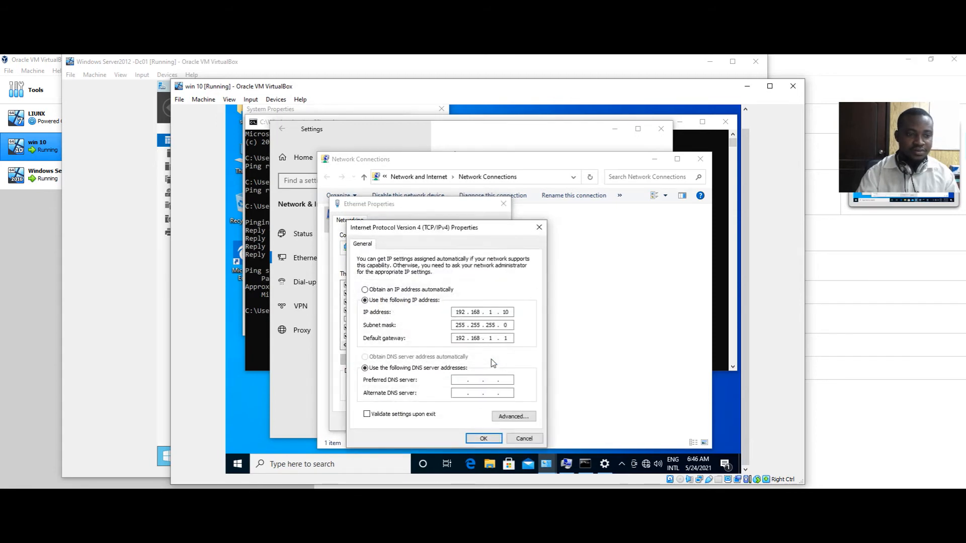
Enter 192.168.1.12 as the preferred DNS server, save it, and close the network windows
{"action": "left_click", "coordinate": [472, 381]}
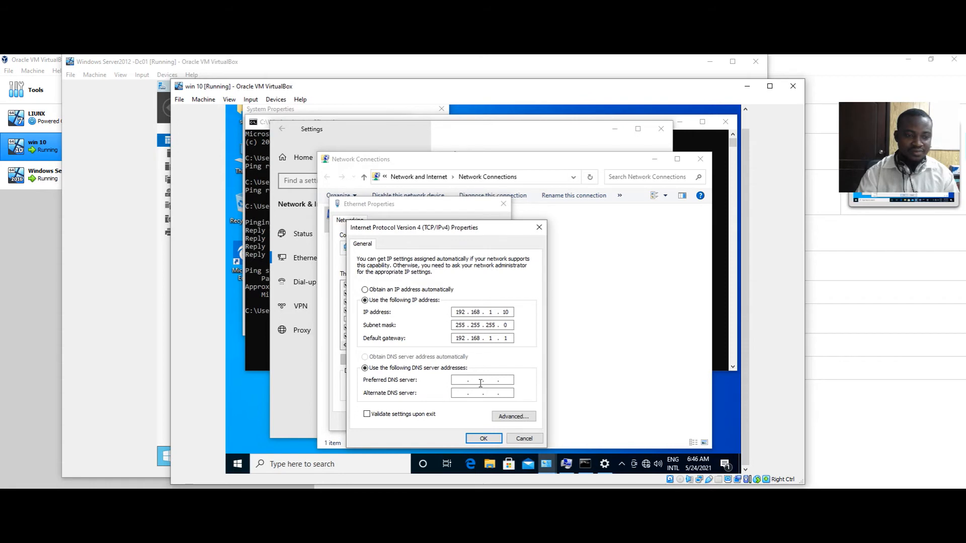
{"action": "type", "text": "192 . "}
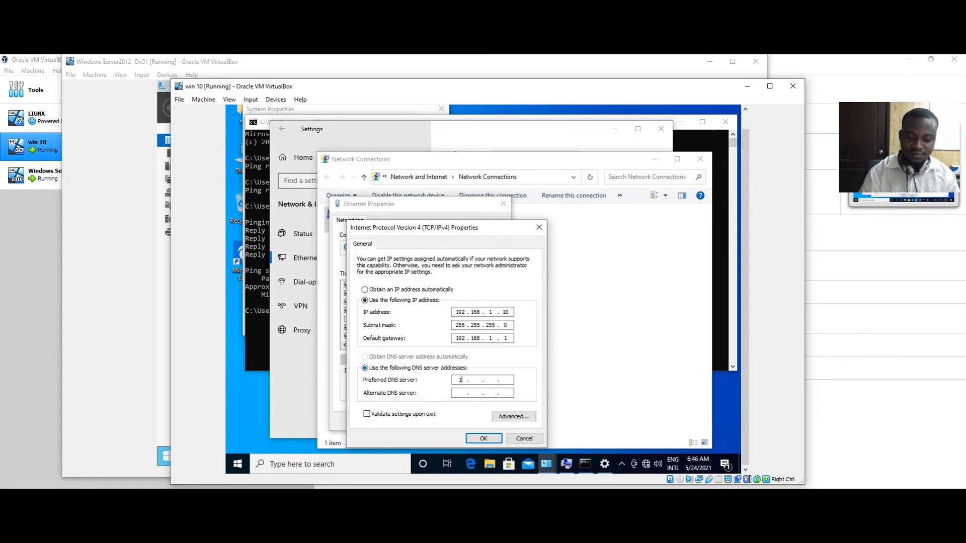
{"action": "type", "text": "168 . 1 . "}
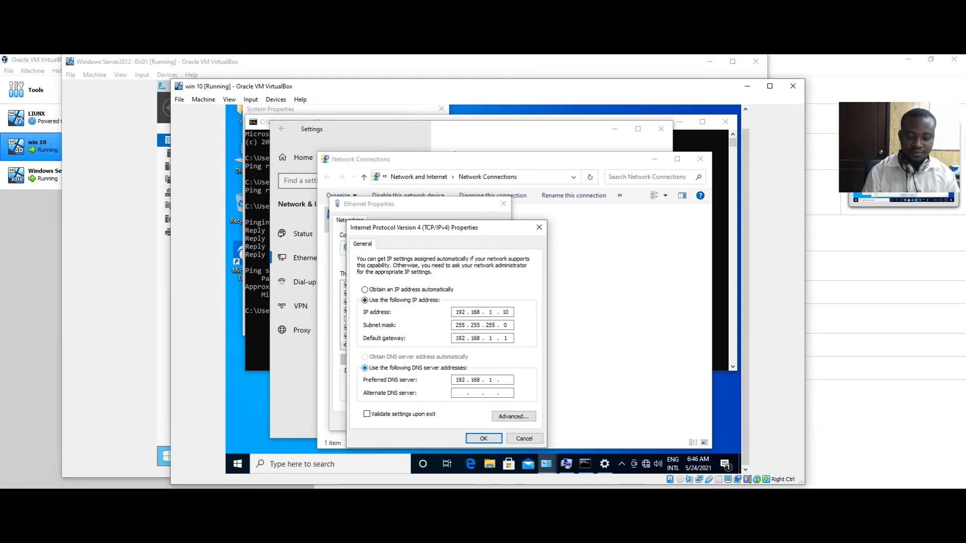
{"action": "type", "text": "12"}
{"action": "left_click", "coordinate": [497, 441]}
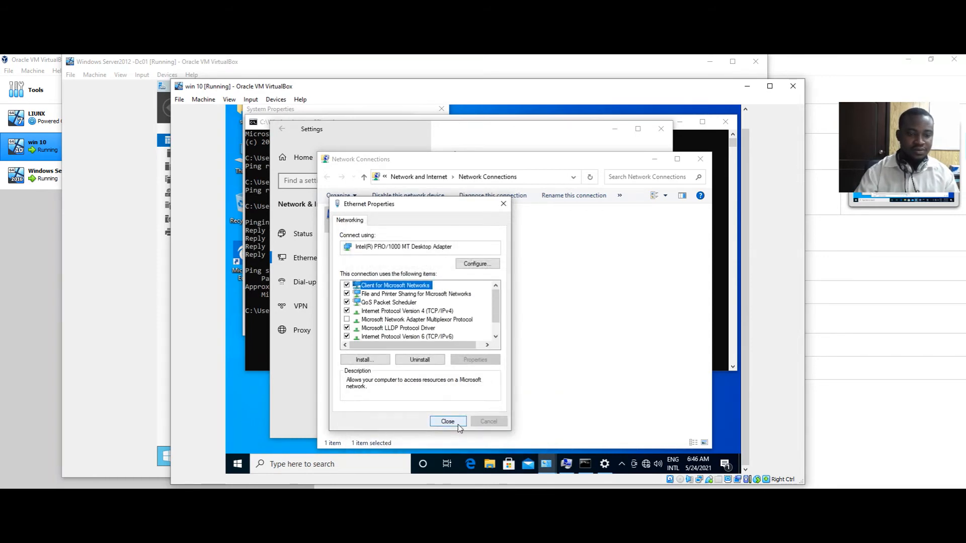
{"action": "left_click", "coordinate": [458, 426]}
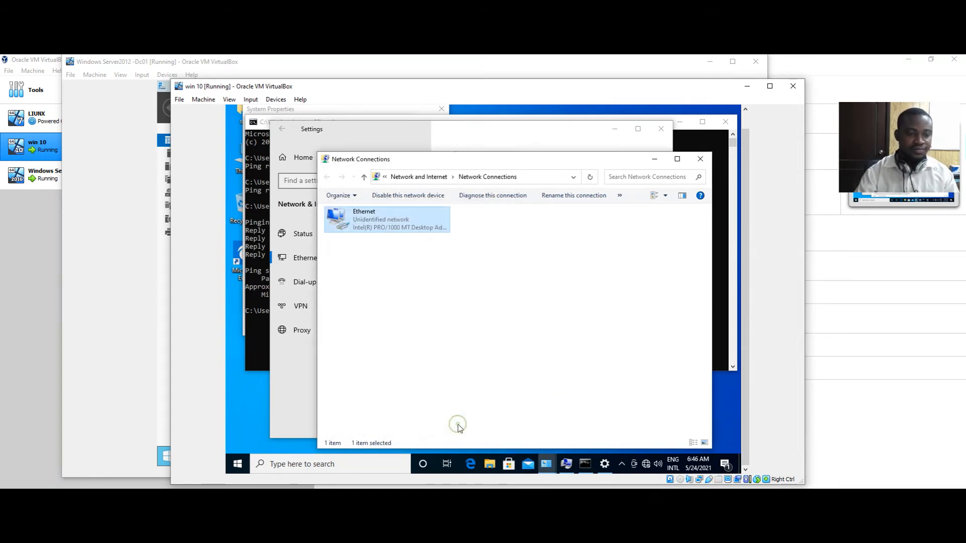
{"action": "left_click", "coordinate": [653, 162]}
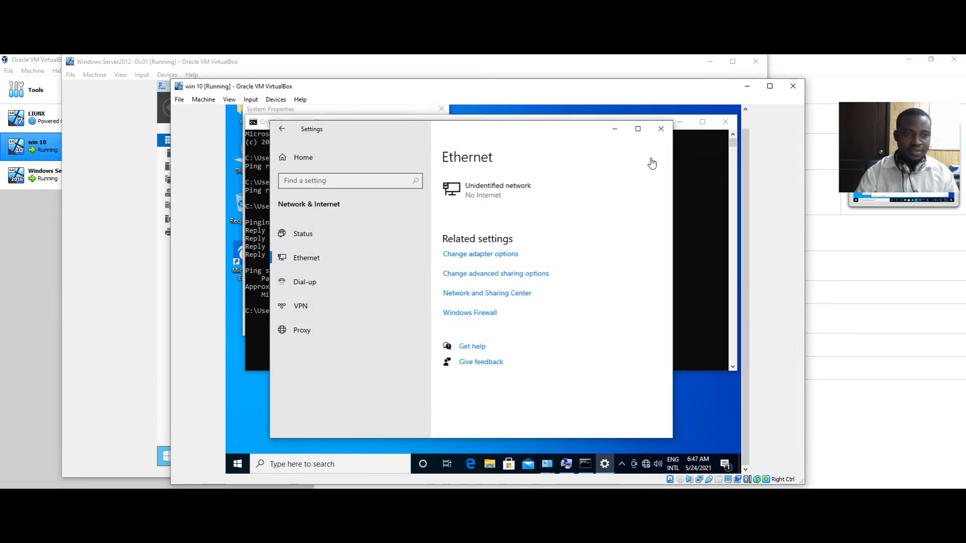
{"action": "left_click", "coordinate": [614, 129]}
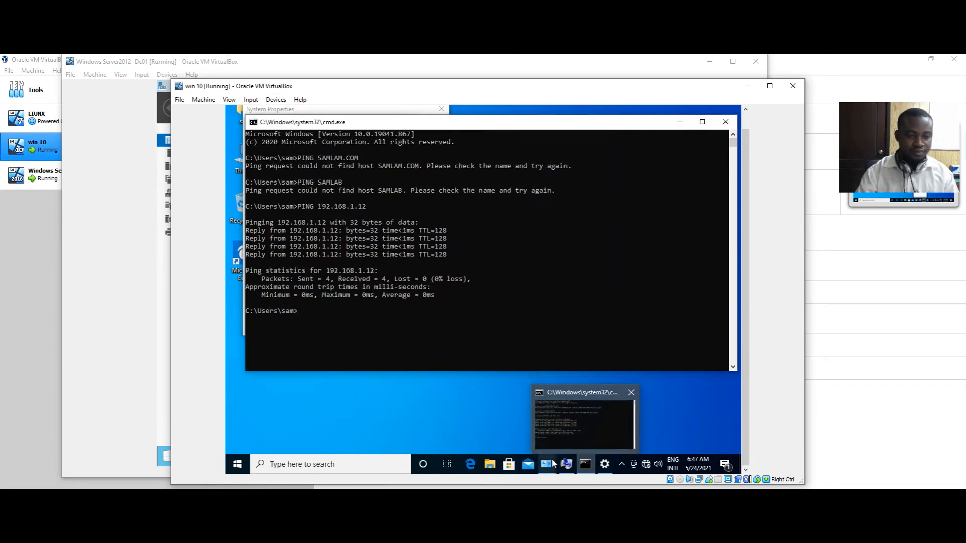
Retry the SAMLAB.COM join with the administrator account; it is rejected as a wrong user name or password
{"action": "left_click", "coordinate": [568, 438]}
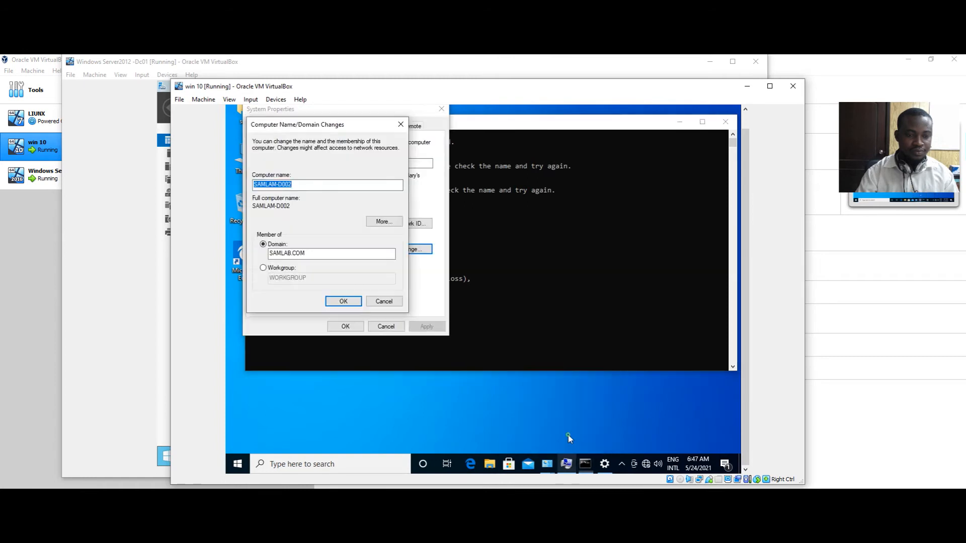
{"action": "left_click", "coordinate": [351, 301]}
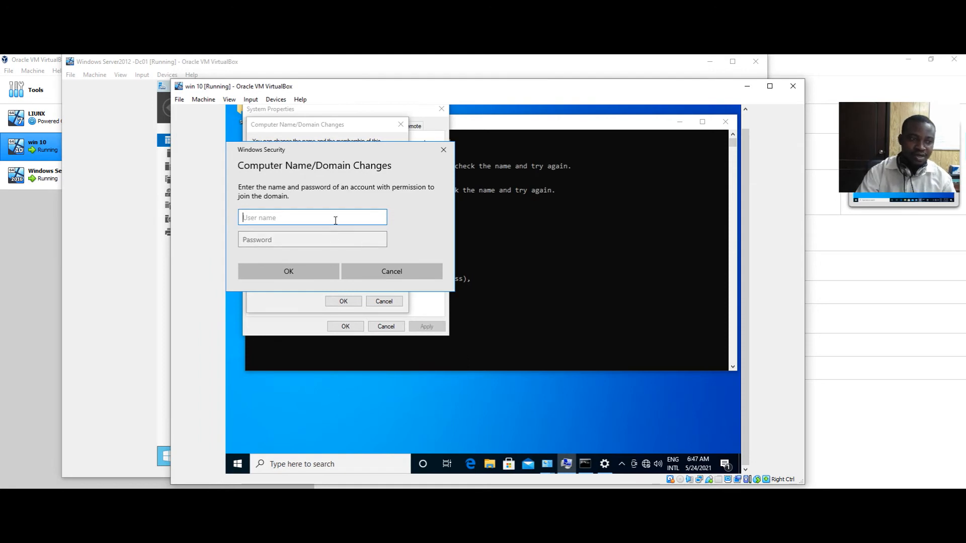
{"action": "type", "text": "ADMIN"}
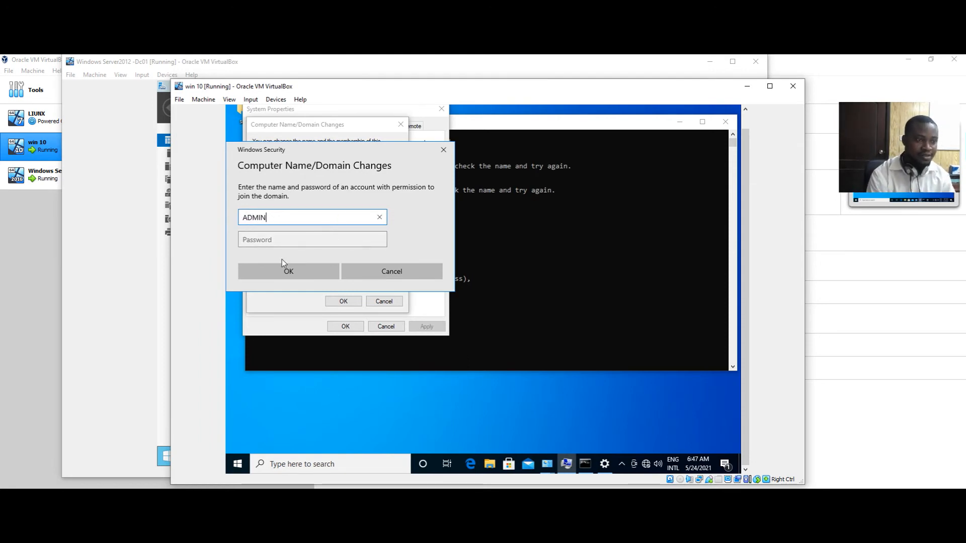
{"action": "key", "text": "BackSpace"}
{"action": "key", "text": "BackSpace"}
{"action": "key", "text": "BackSpace"}
{"action": "key", "text": "BackSpace"}
{"action": "key", "text": "BackSpace"}
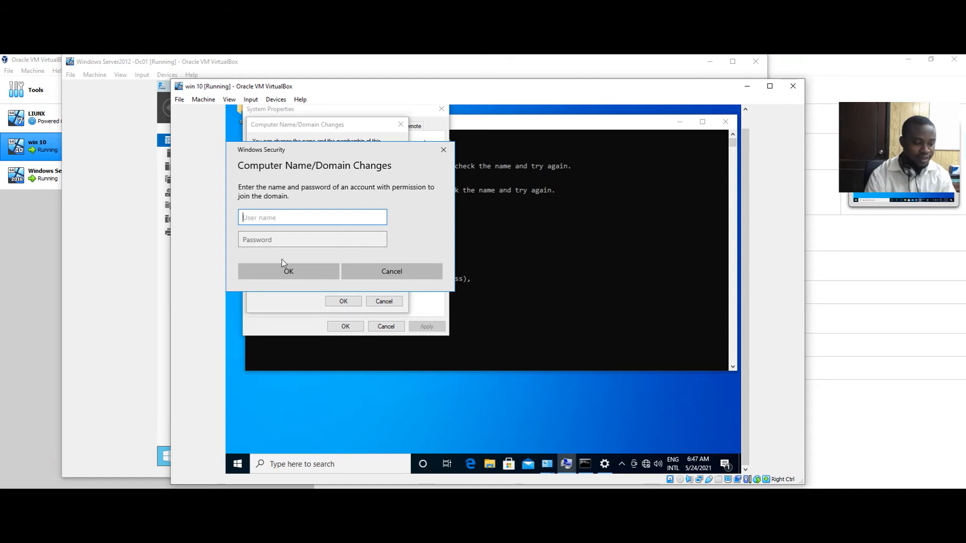
{"action": "type", "text": "admi"}
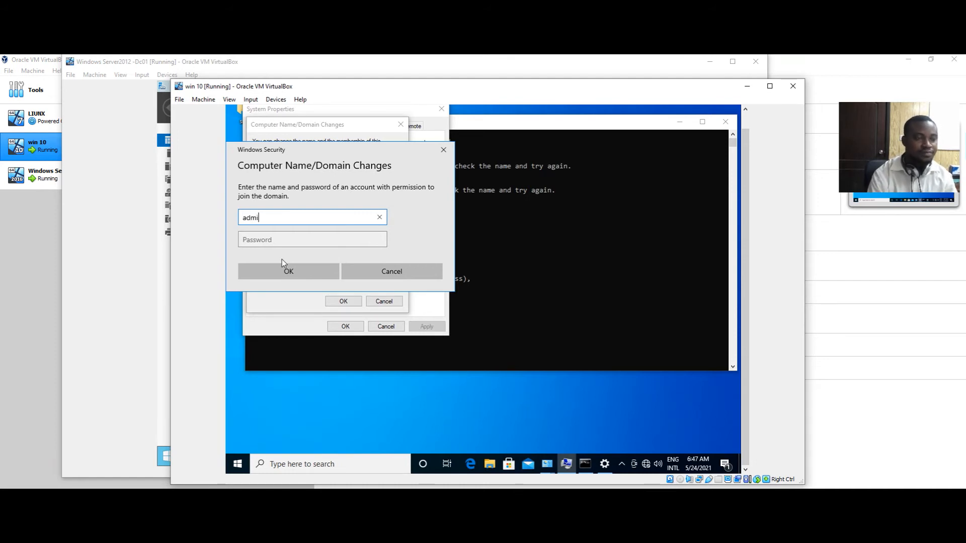
{"action": "type", "text": "nis"}
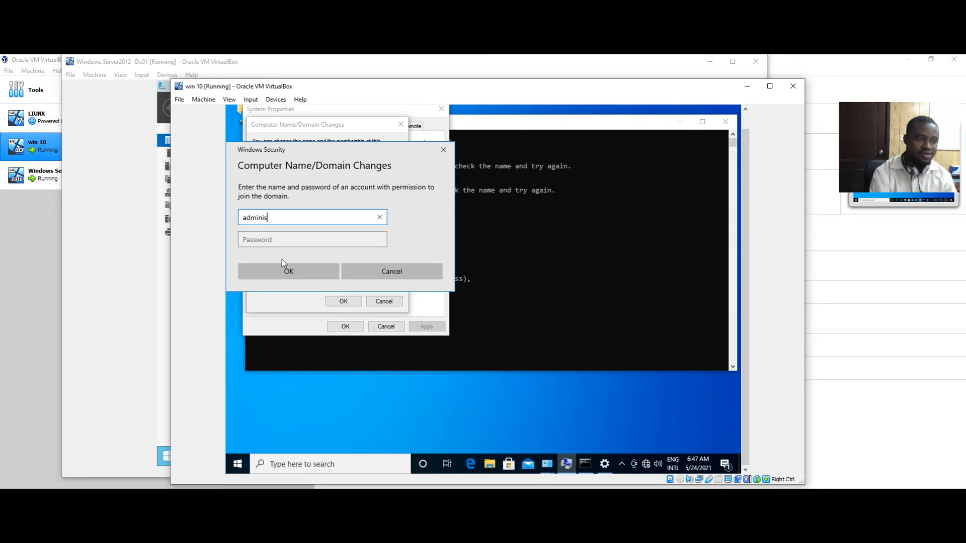
{"action": "type", "text": "tra"}
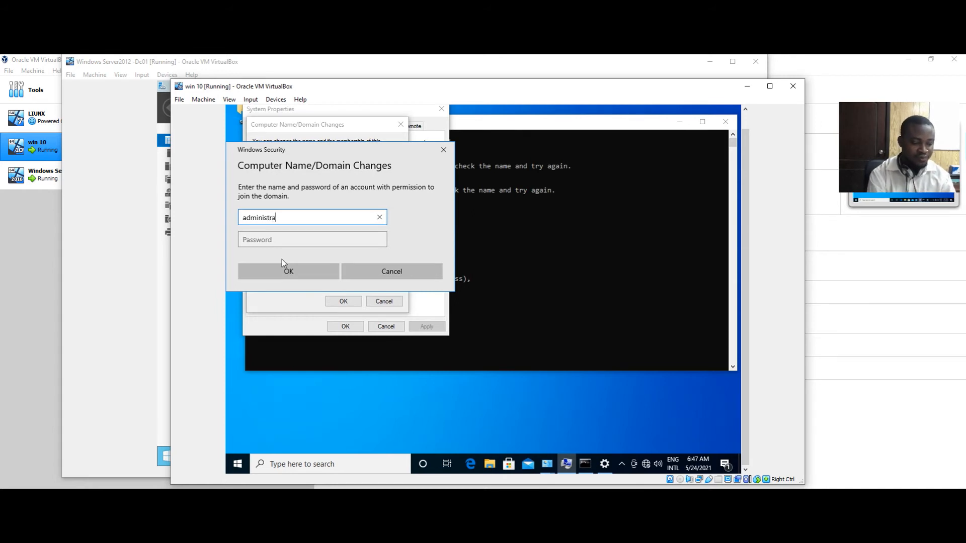
{"action": "type", "text": "tor"}
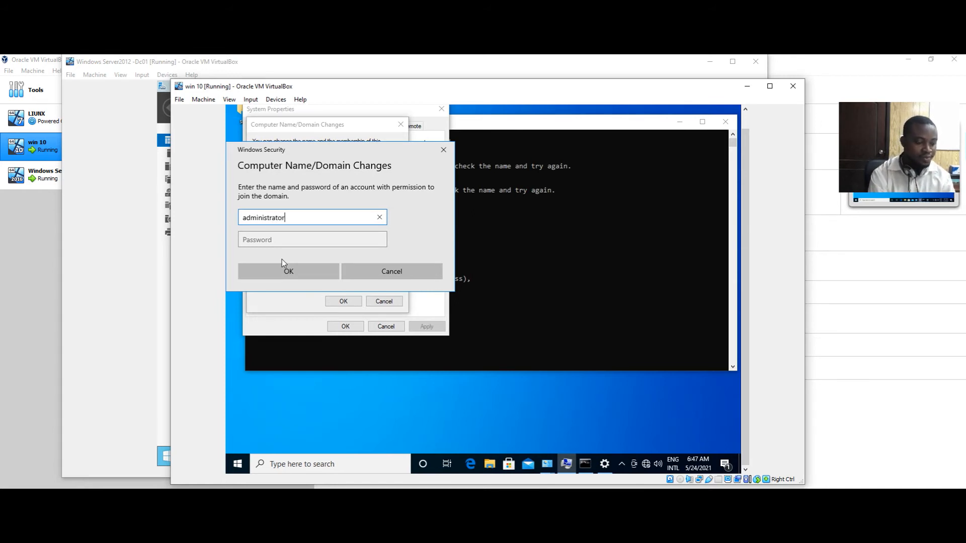
{"action": "key", "text": "Tab"}
{"action": "type", "text": "•••"}
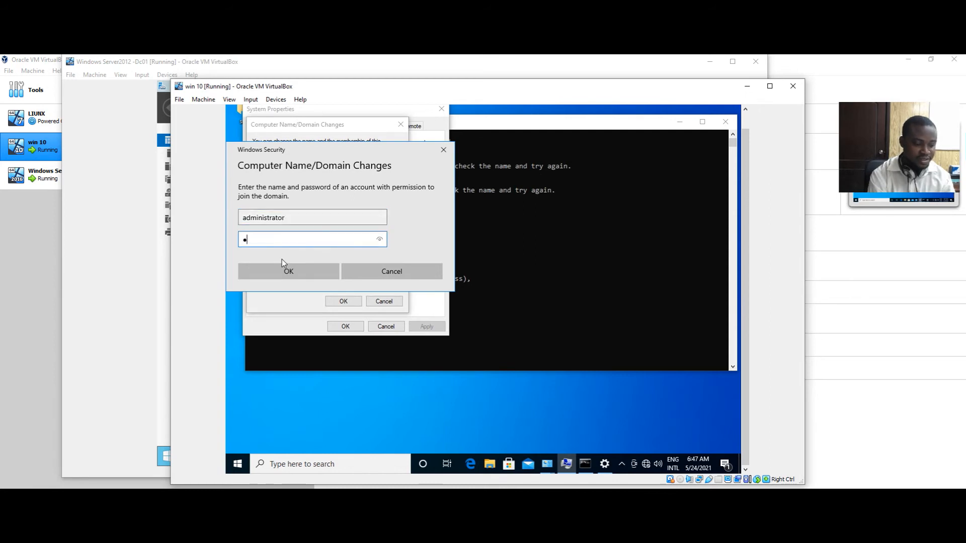
{"action": "type", "text": "•••"}
{"action": "key", "text": "Return"}
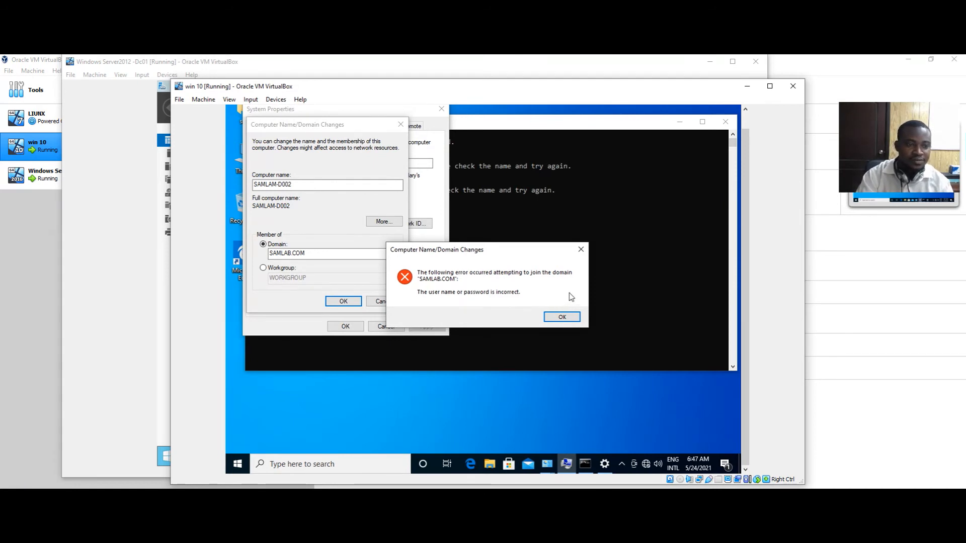
Dismiss the error and backup notice, then rejoin SAMLAB.COM with the correct administrator password
{"action": "left_click", "coordinate": [562, 317]}
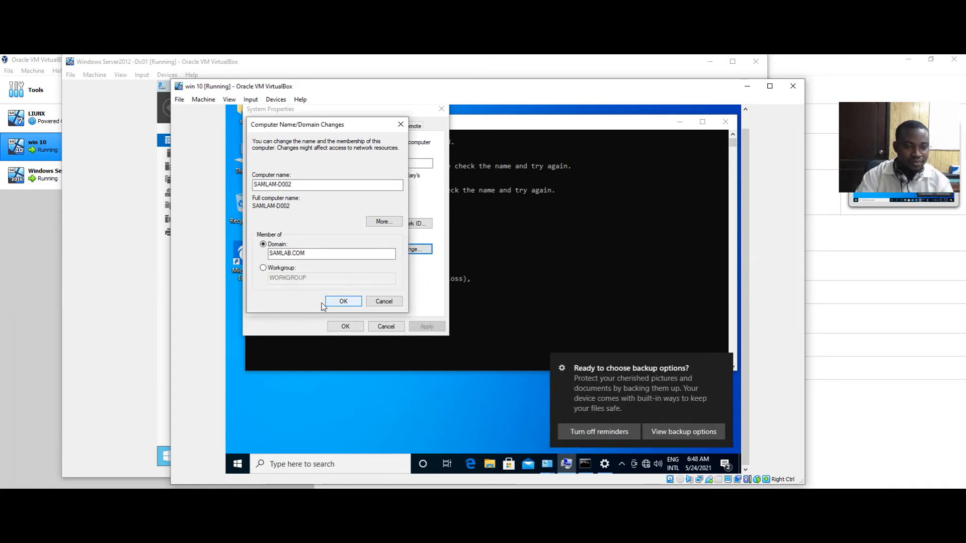
{"action": "left_click", "coordinate": [606, 433]}
{"action": "left_click", "coordinate": [346, 301]}
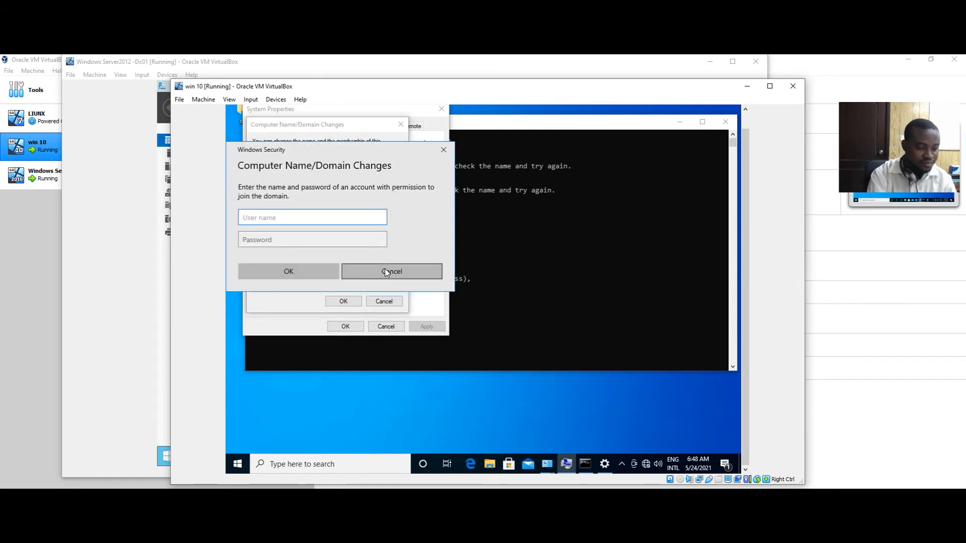
{"action": "type", "text": "admin"}
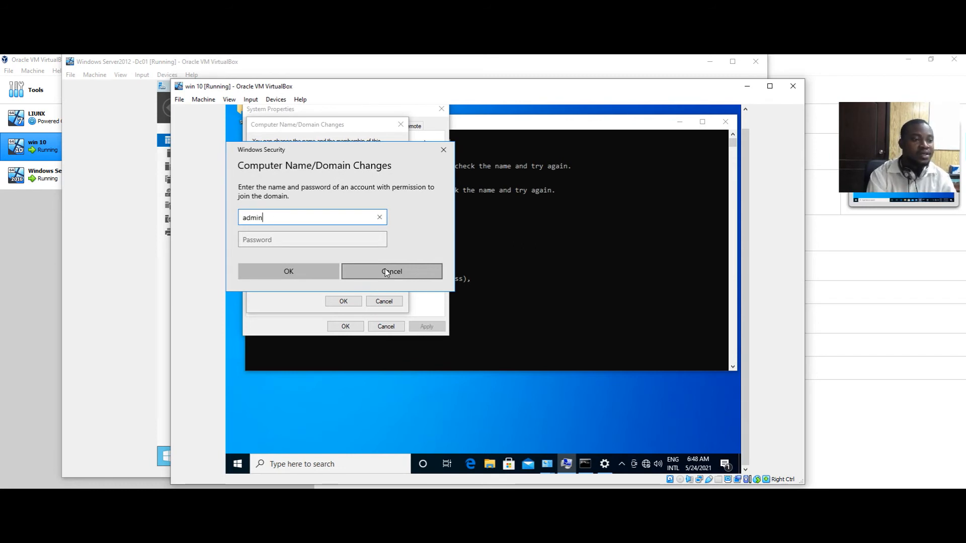
{"action": "type", "text": "istra"}
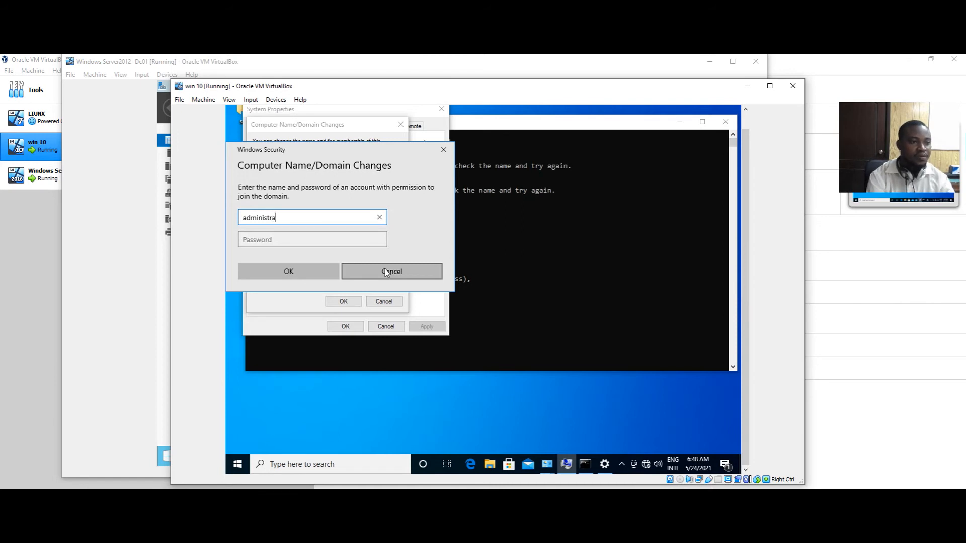
{"action": "type", "text": "tor"}
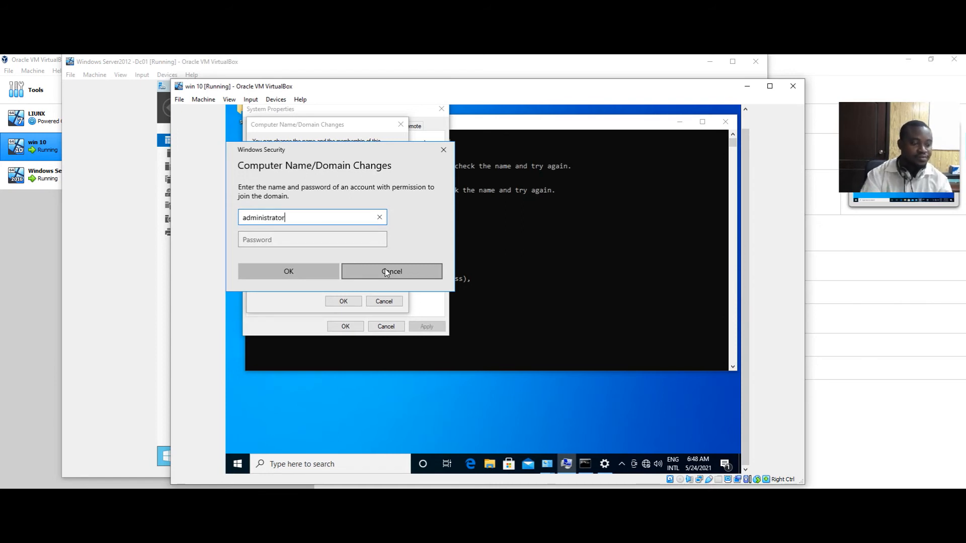
{"action": "key", "text": "Tab"}
{"action": "type", "text": "•••"}
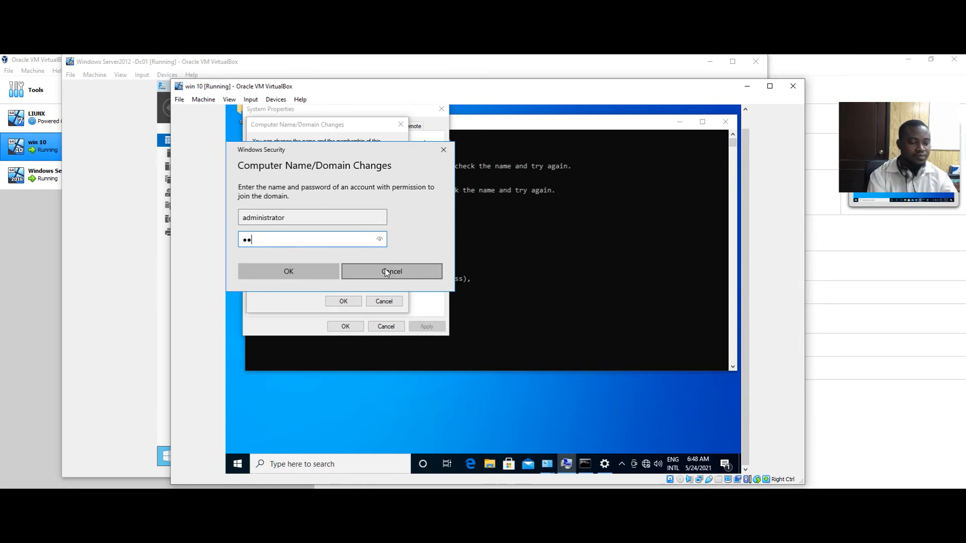
{"action": "type", "text": "••••"}
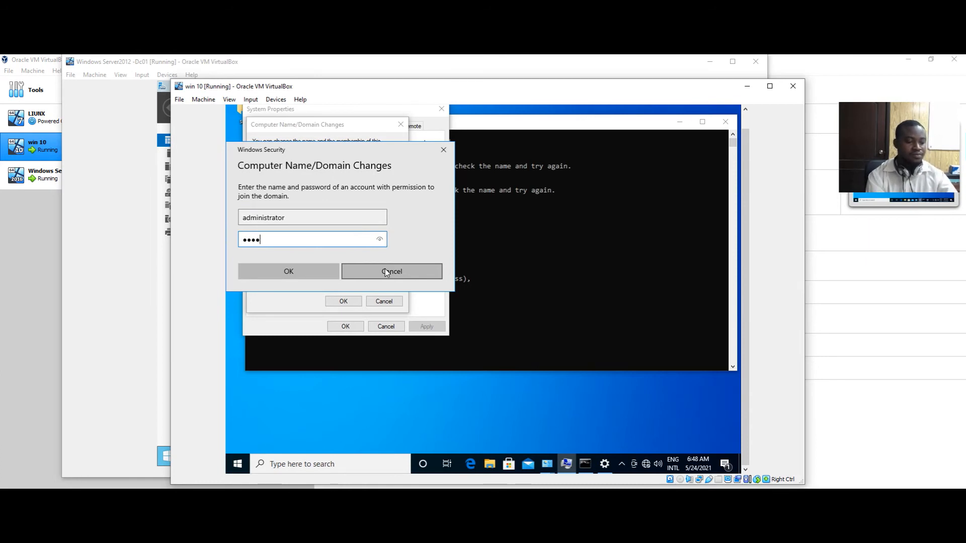
{"action": "type", "text": "••"}
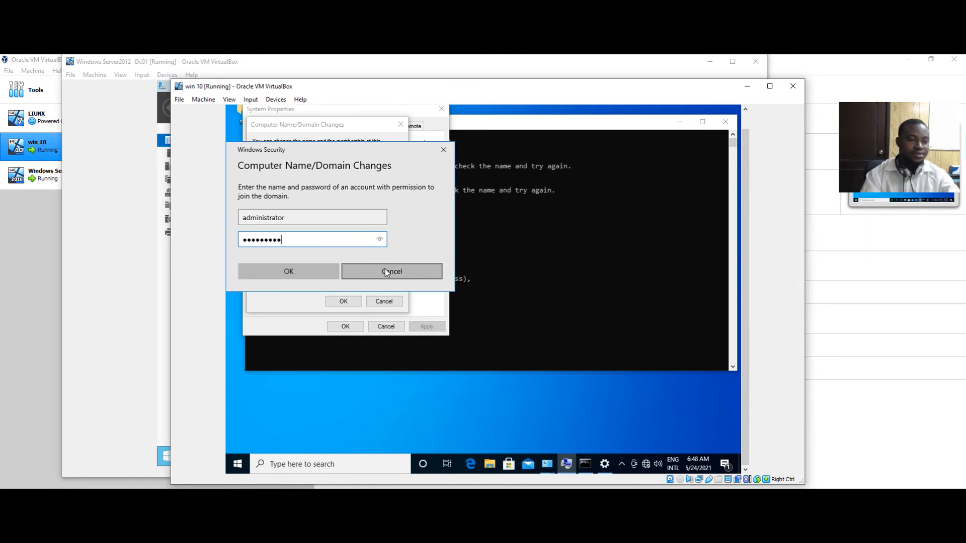
{"action": "left_click", "coordinate": [309, 271]}
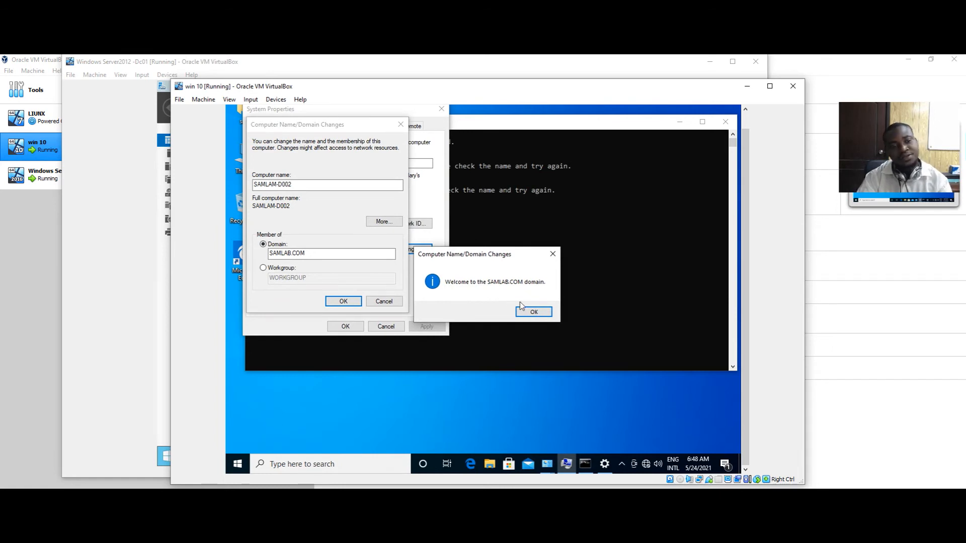
Acknowledge the SAMLAB.COM welcome and restart notices, close System Properties, and restart the guest now
{"action": "left_click", "coordinate": [536, 312]}
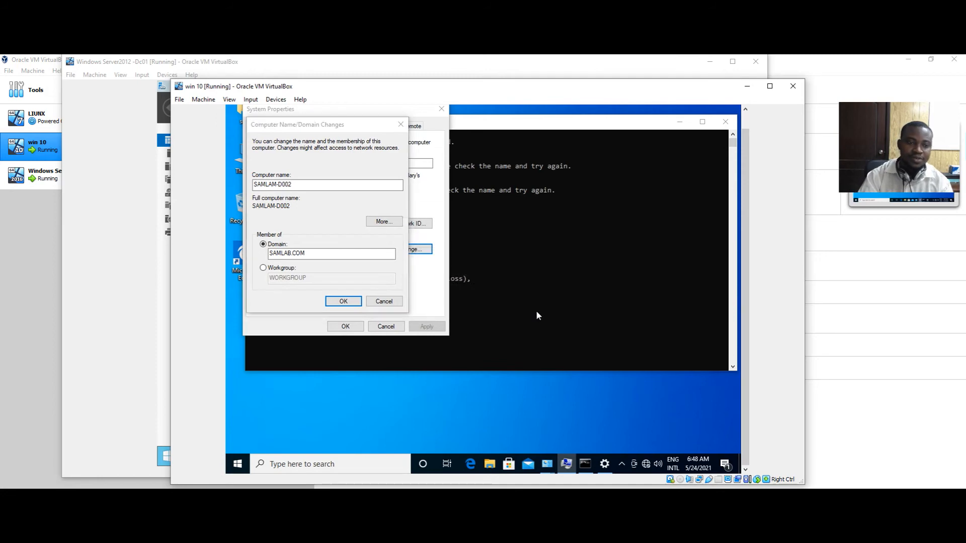
{"action": "left_click", "coordinate": [550, 291]}
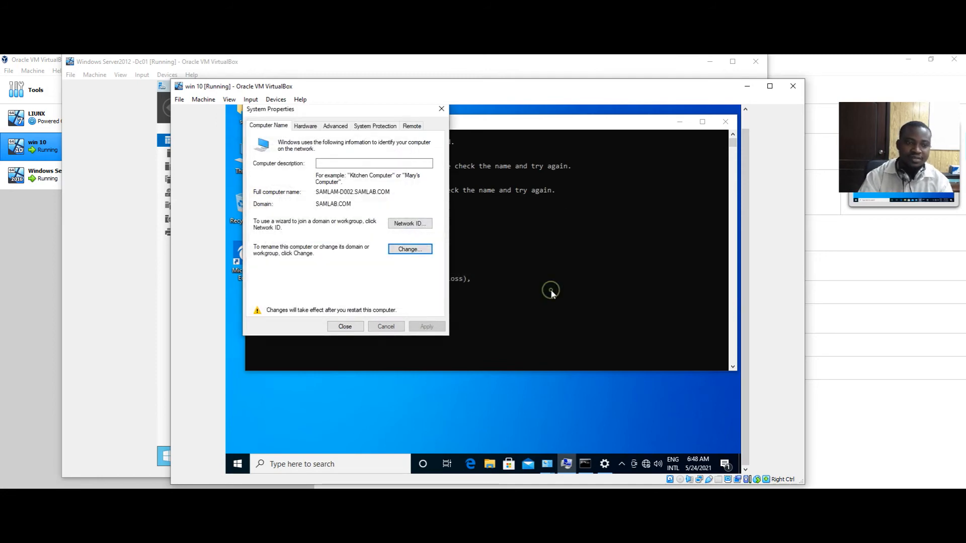
{"action": "left_click", "coordinate": [345, 326]}
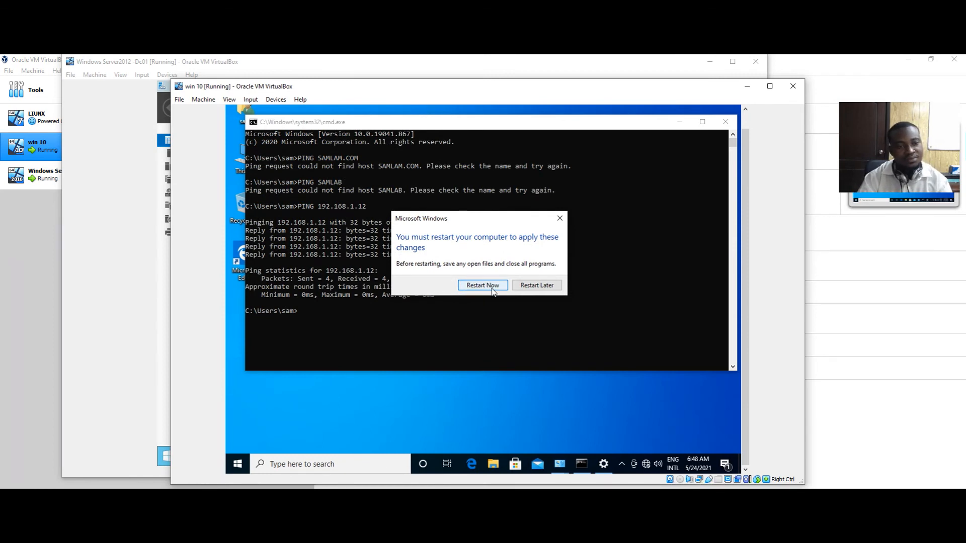
{"action": "left_click", "coordinate": [492, 290]}
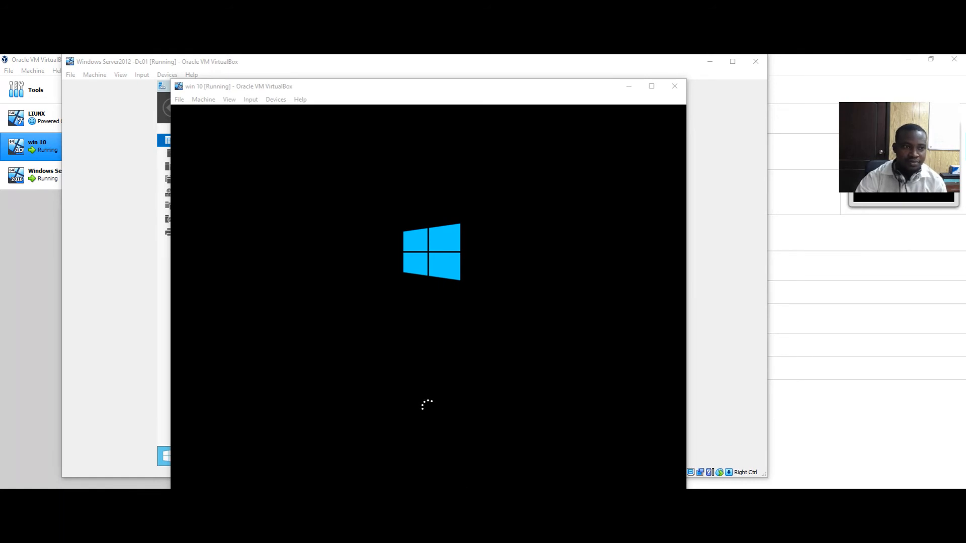
Drag the rebooting Windows 10 VM window aside to reveal the domain controller's Users container
{"action": "left_click_drag", "start_coordinate": [382, 93], "coordinate": [386, 77]}
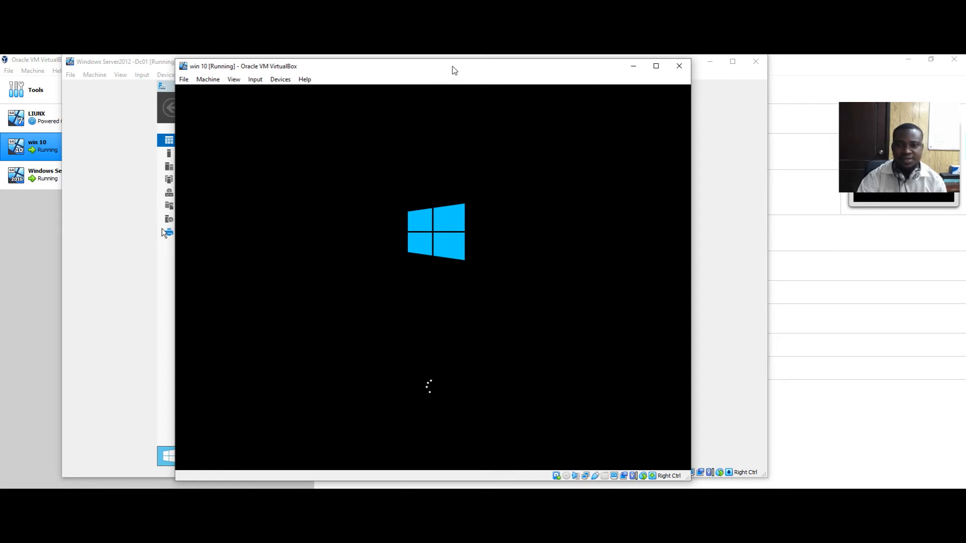
{"action": "left_click_drag", "start_coordinate": [455, 70], "coordinate": [535, 67]}
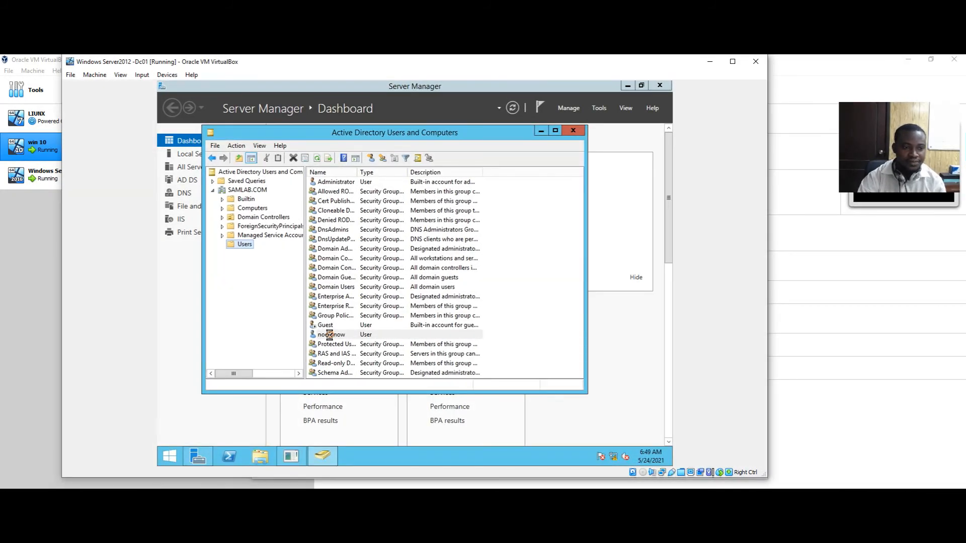
{"action": "right_click", "coordinate": [331, 335]}
{"action": "left_click", "coordinate": [363, 316]}
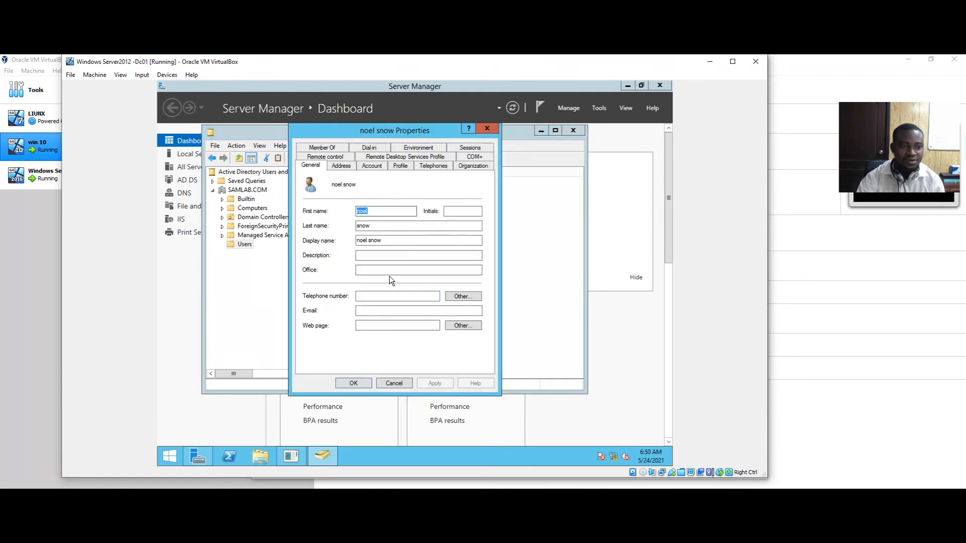
{"action": "left_click", "coordinate": [339, 166]}
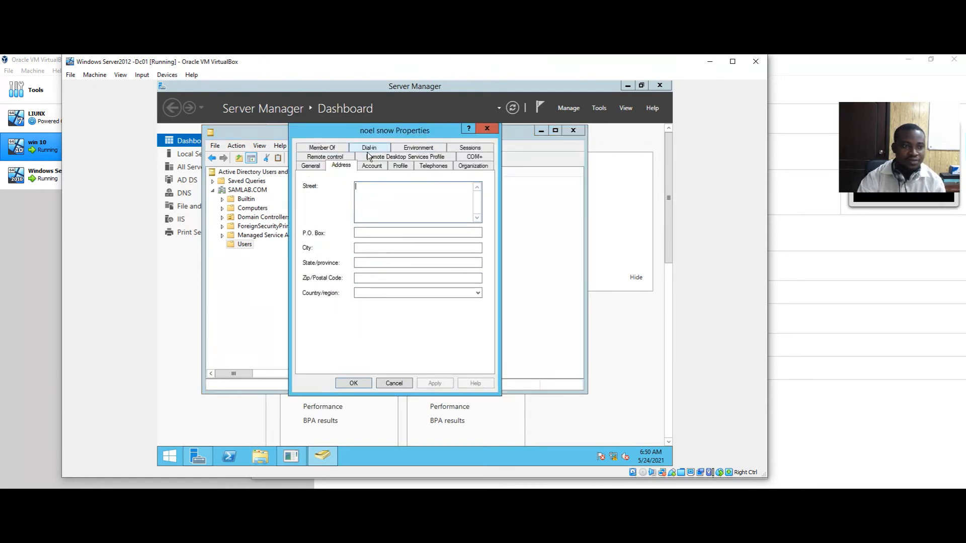
{"action": "left_click", "coordinate": [334, 147]}
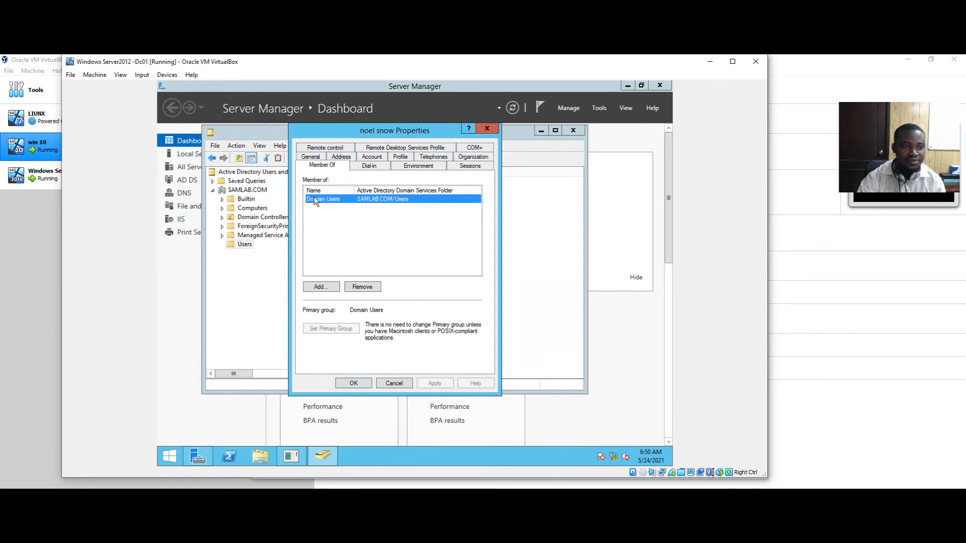
{"action": "left_click", "coordinate": [315, 156]}
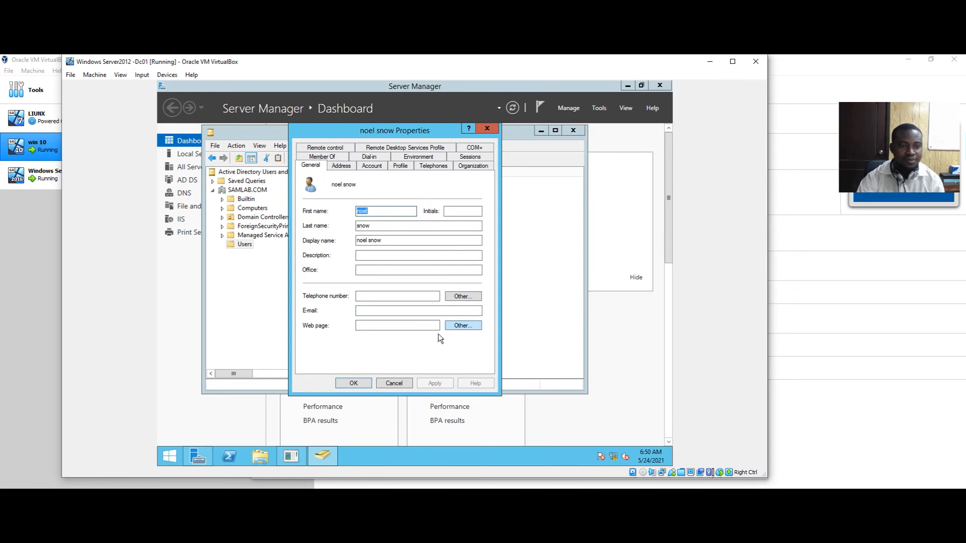
{"action": "left_click", "coordinate": [366, 384]}
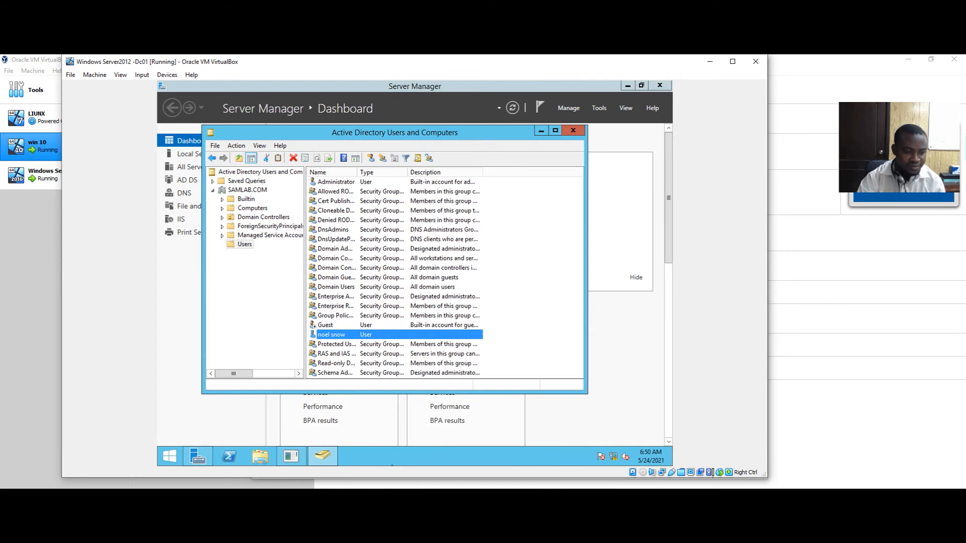
{"action": "key", "text": "alt+Tab"}
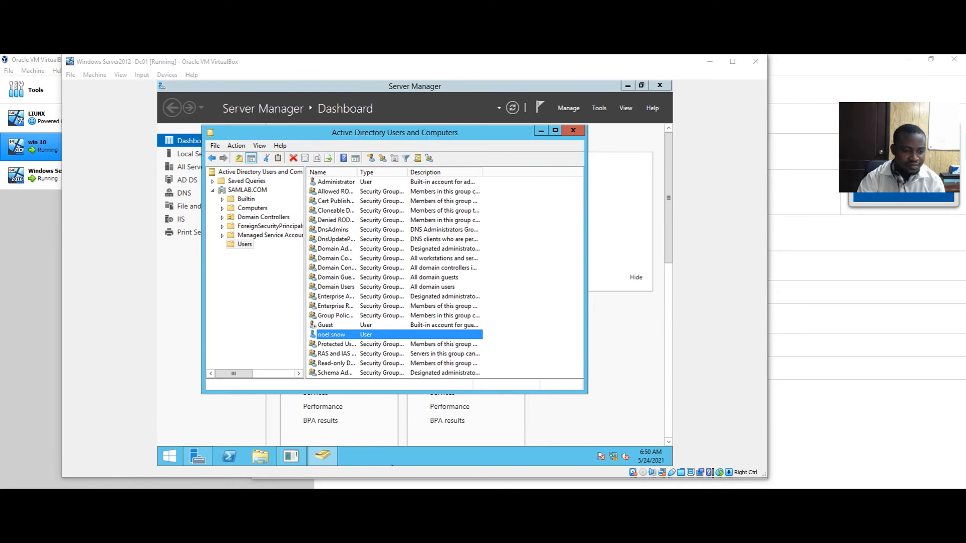
Bring the Windows 10 VM forward and sign in with the local account password
{"action": "key", "text": "alt+Tab"}
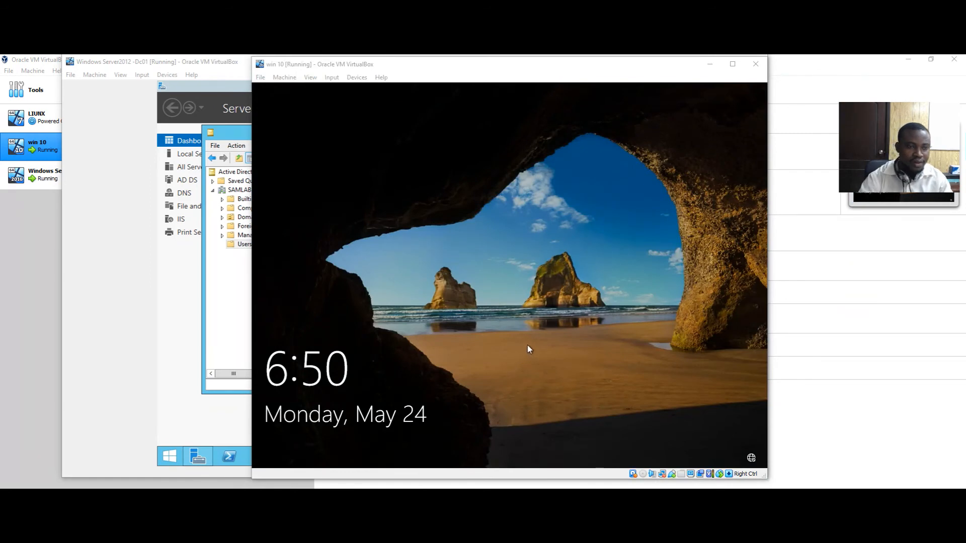
{"action": "left_click", "coordinate": [529, 344]}
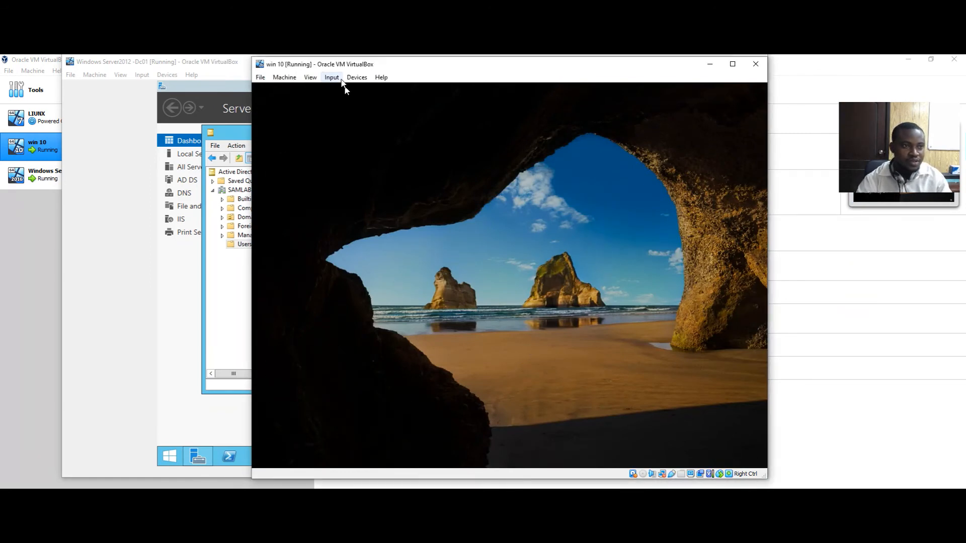
{"action": "left_click", "coordinate": [333, 77]}
{"action": "mouse_move", "coordinate": [345, 89]}
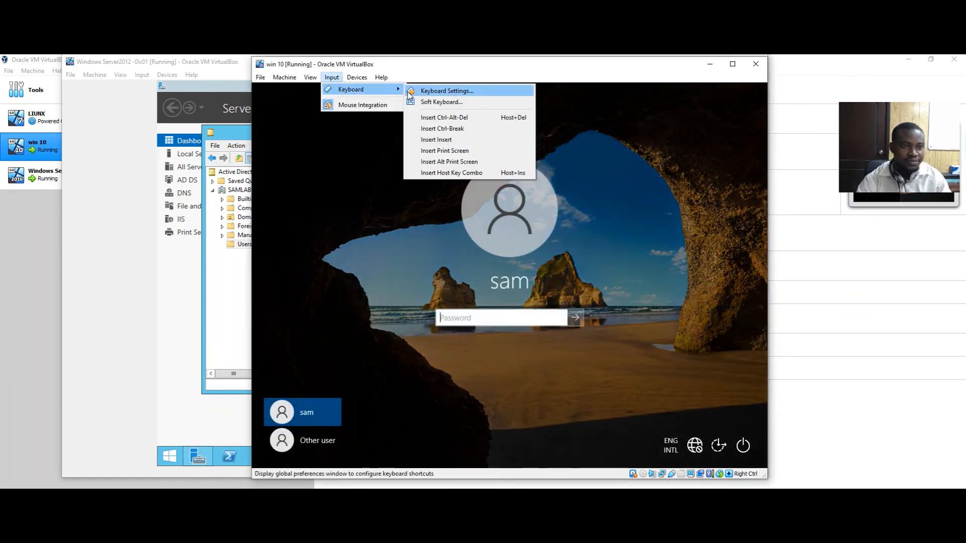
{"action": "left_click", "coordinate": [491, 316]}
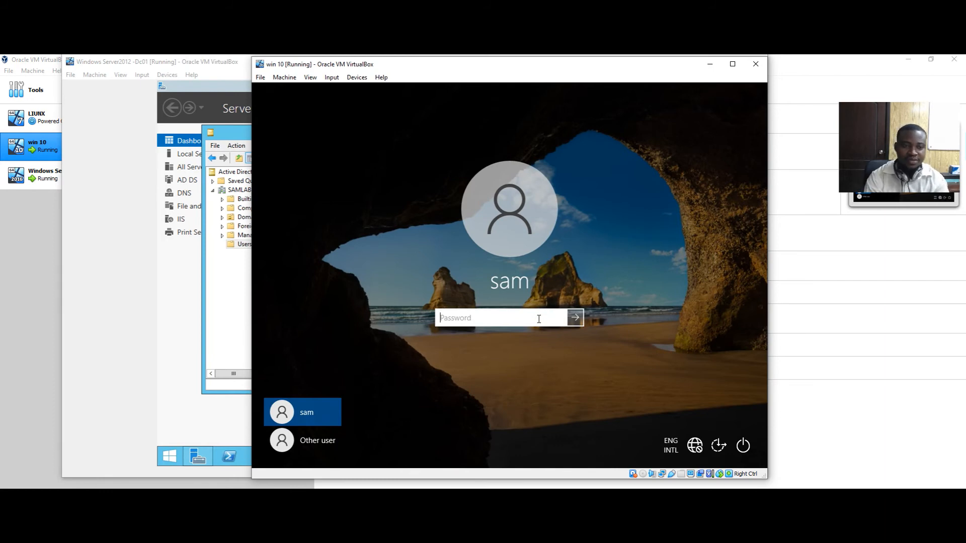
{"action": "type", "text": "******"}
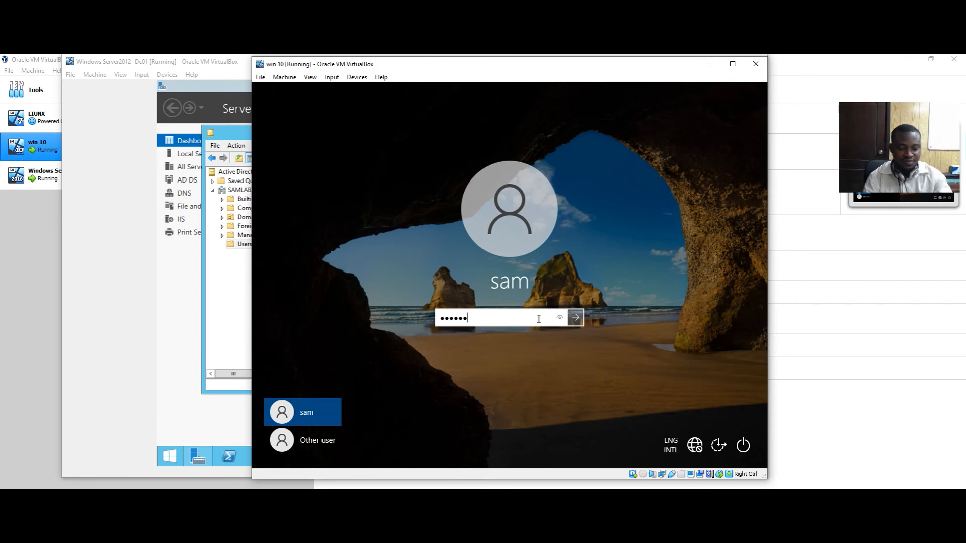
{"action": "type", "text": "**"}
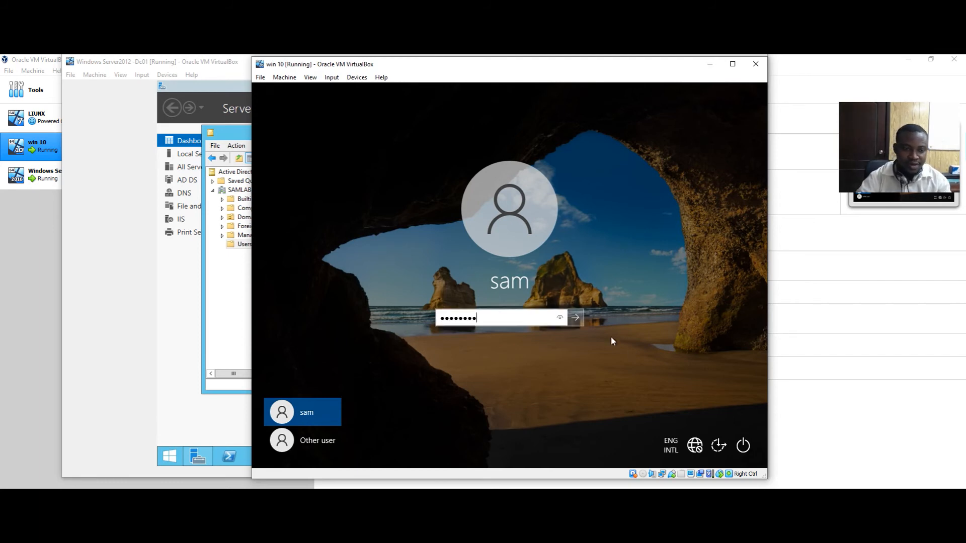
{"action": "left_click", "coordinate": [582, 324]}
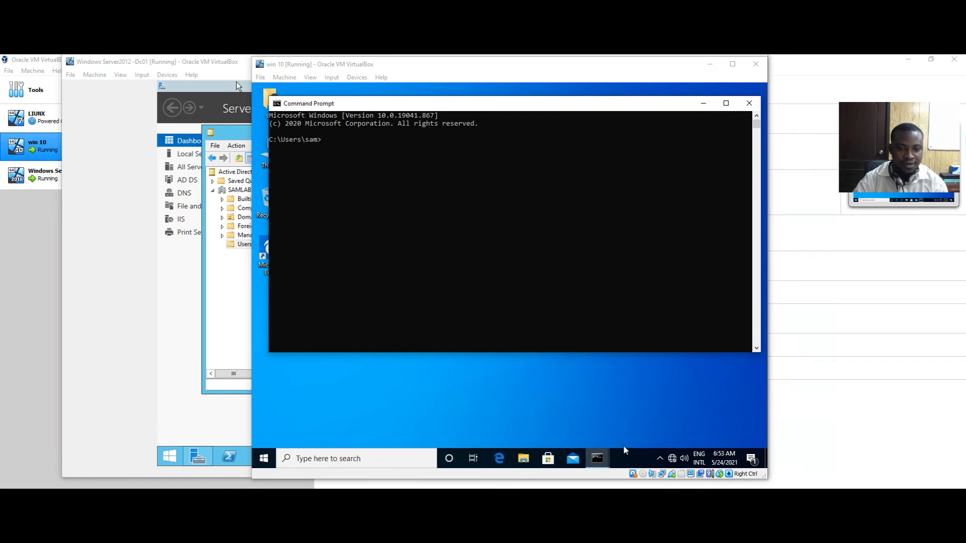
Ping samlab.com from Command Prompt, getting four replies from 192.168.1.12 with 0% loss
{"action": "mouse_move", "coordinate": [597, 457]}
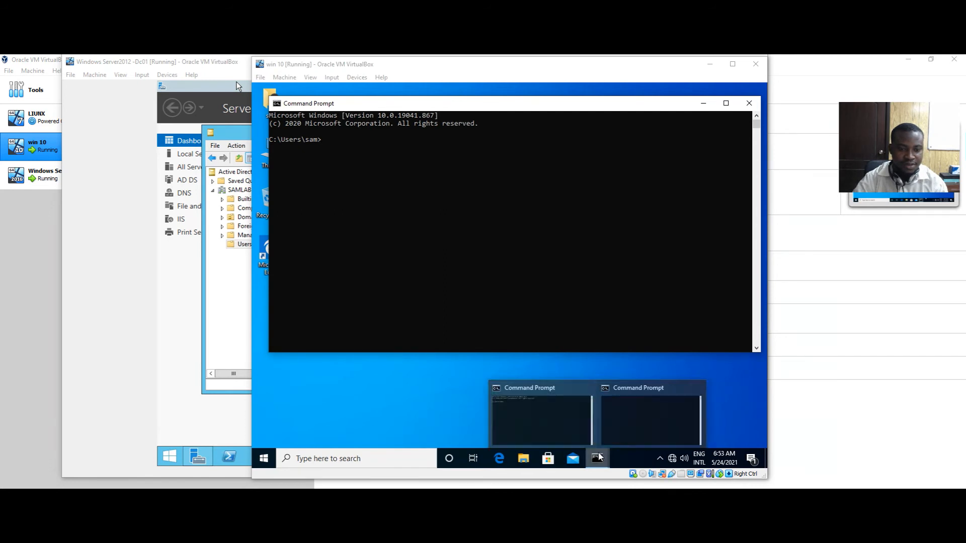
{"action": "left_click", "coordinate": [548, 423]}
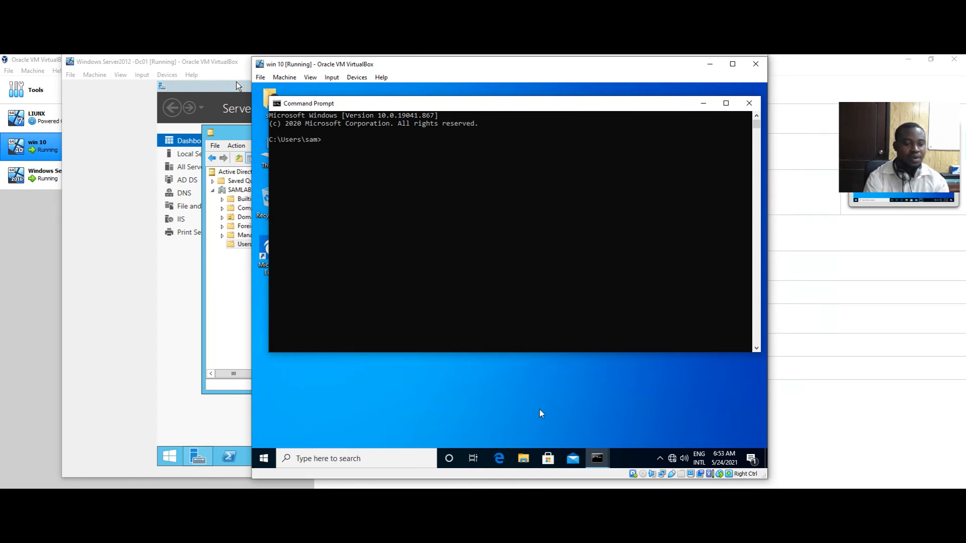
{"action": "type", "text": "ping sa"}
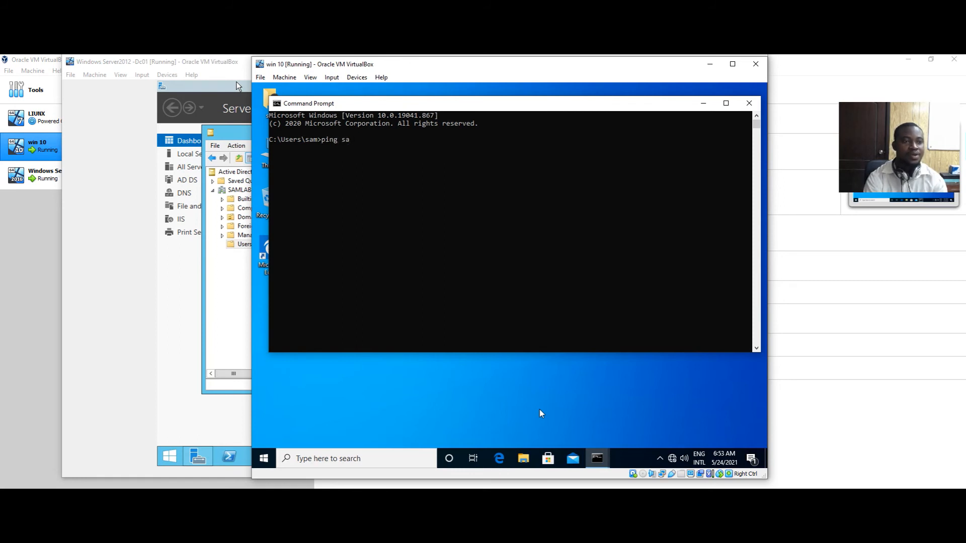
{"action": "type", "text": "mla"}
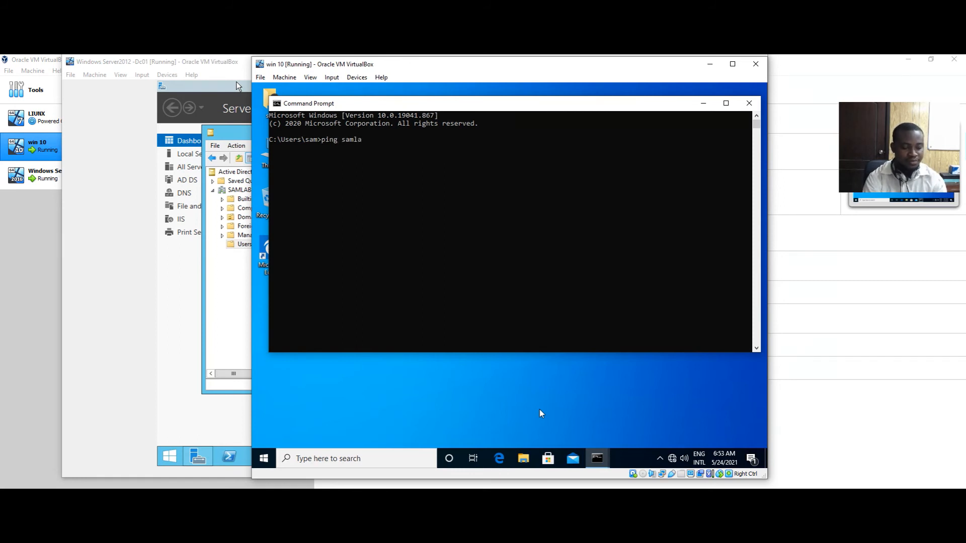
{"action": "type", "text": "b.com"}
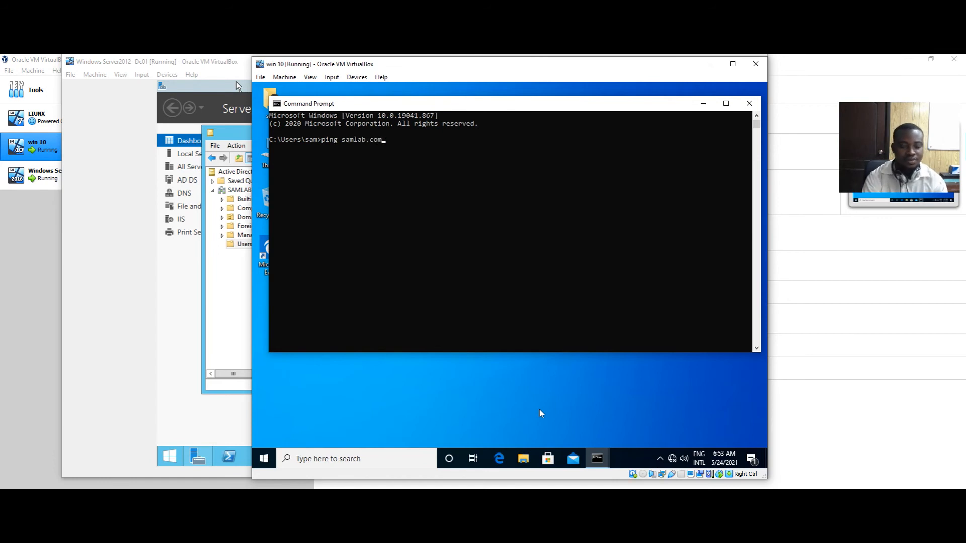
{"action": "key", "text": "Return"}
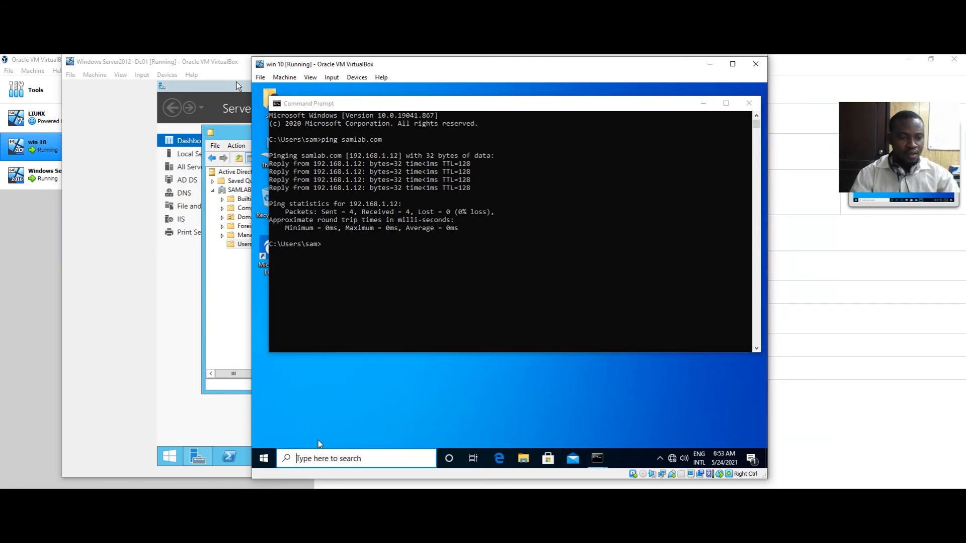
{"action": "left_click", "coordinate": [264, 457]}
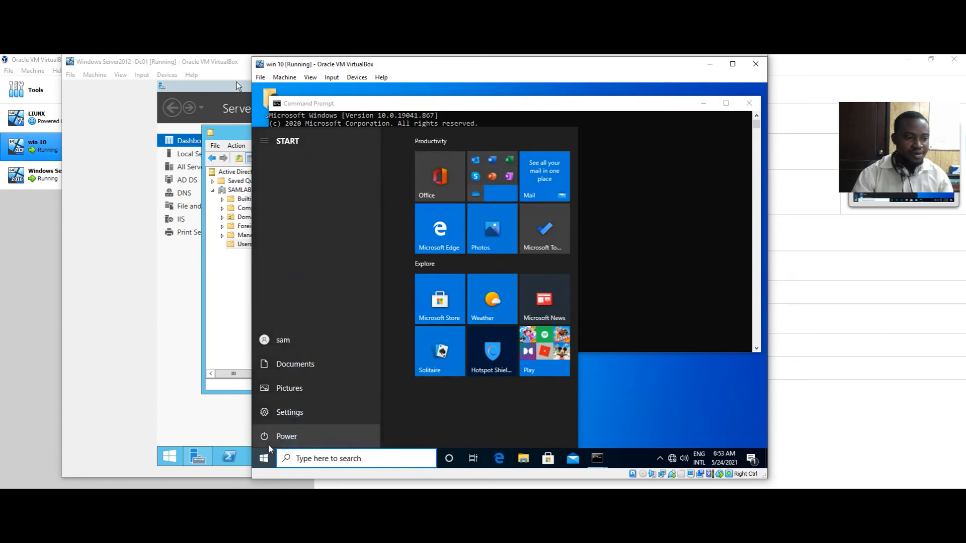
Sign out and try signing in as the domain user under Other user; the credentials are rejected
{"action": "left_click", "coordinate": [634, 394]}
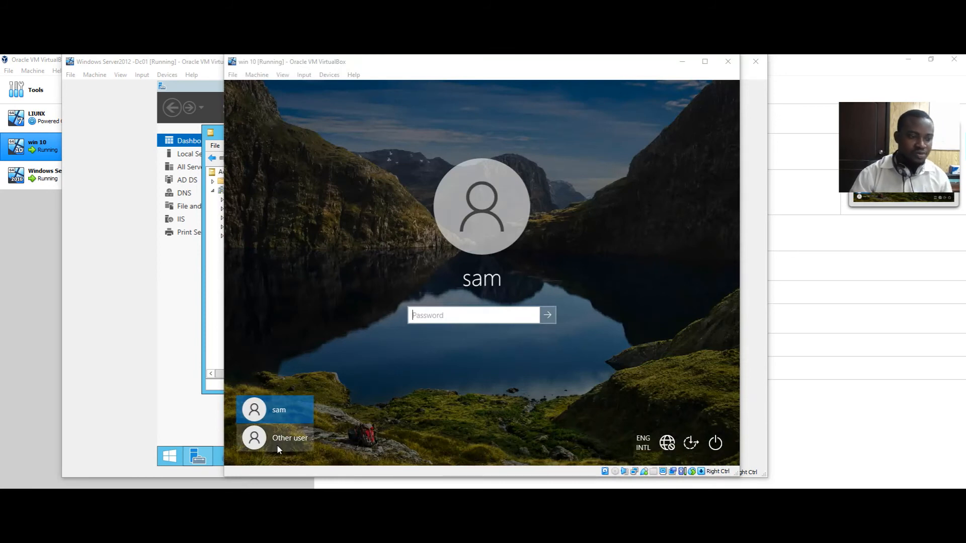
{"action": "left_click", "coordinate": [291, 442]}
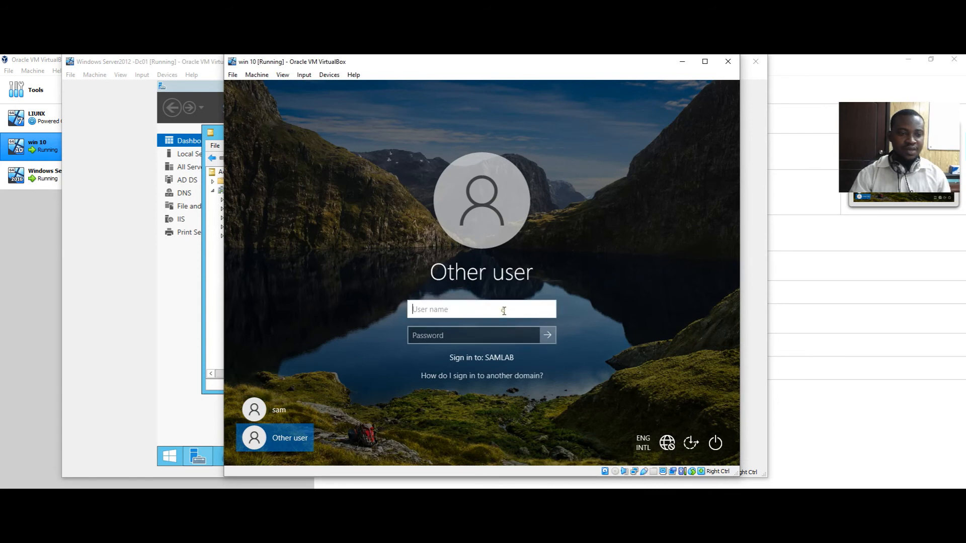
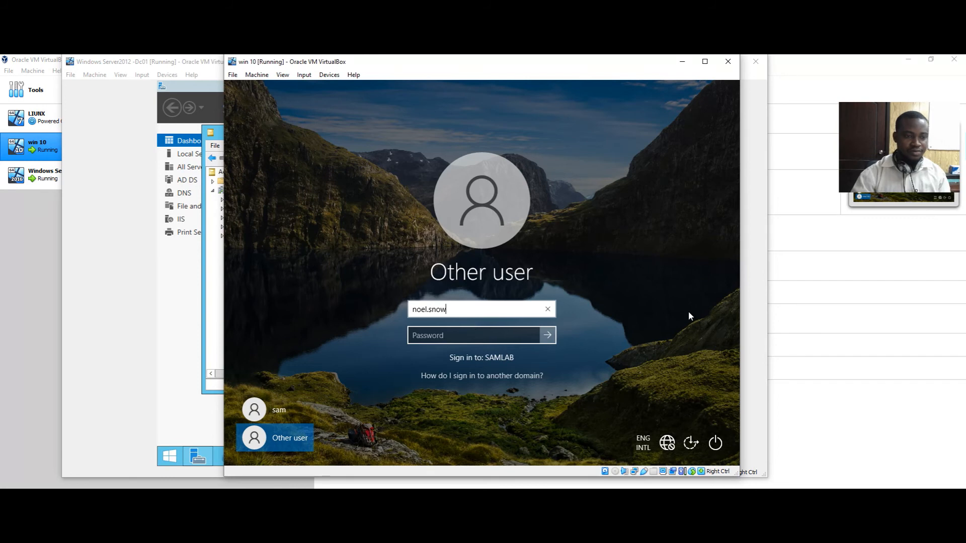
{"action": "left_click", "coordinate": [491, 340]}
{"action": "type", "text": "P@s"}
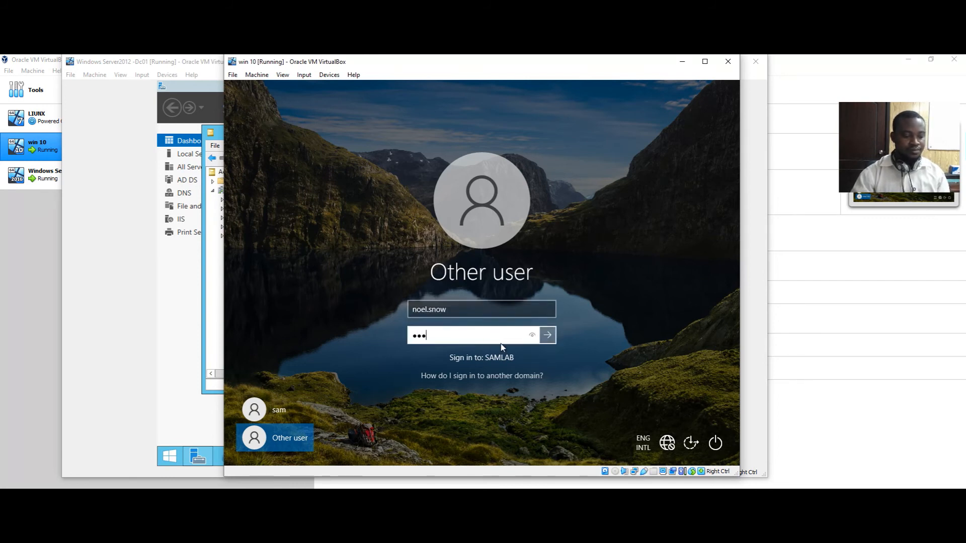
{"action": "type", "text": "sw0rd"}
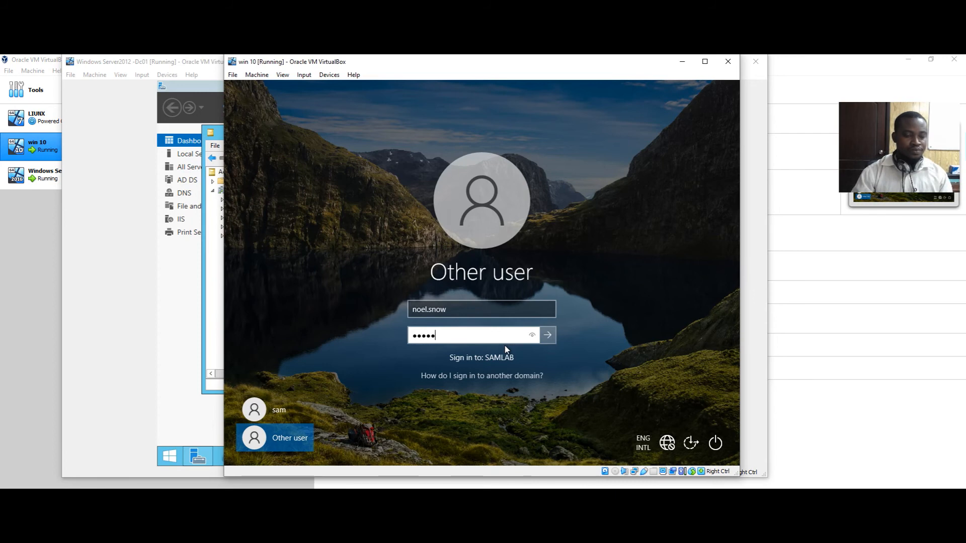
{"action": "left_click", "coordinate": [547, 335]}
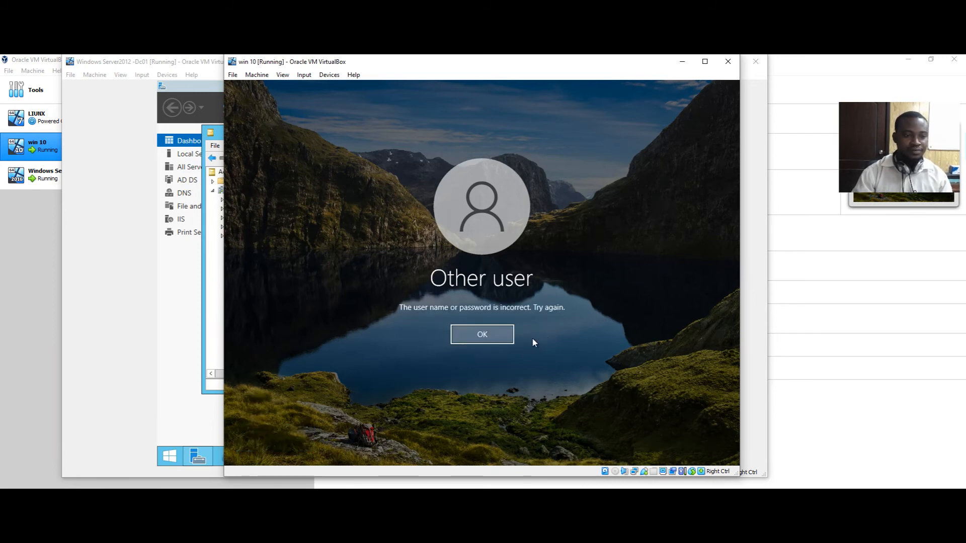
{"action": "left_click", "coordinate": [502, 342]}
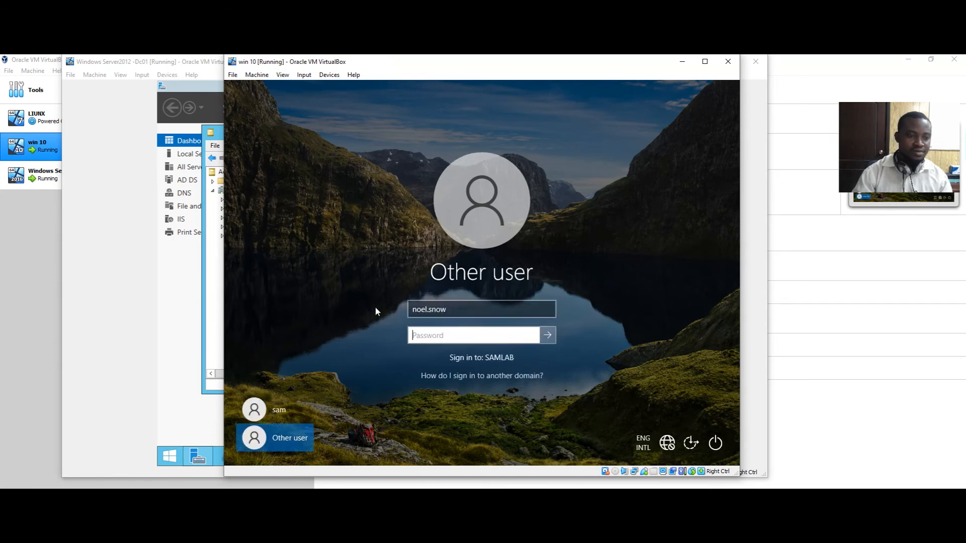
Correct the user name and retry the password, rejected again, then bring the domain controller VM forward
{"action": "left_click", "coordinate": [431, 312]}
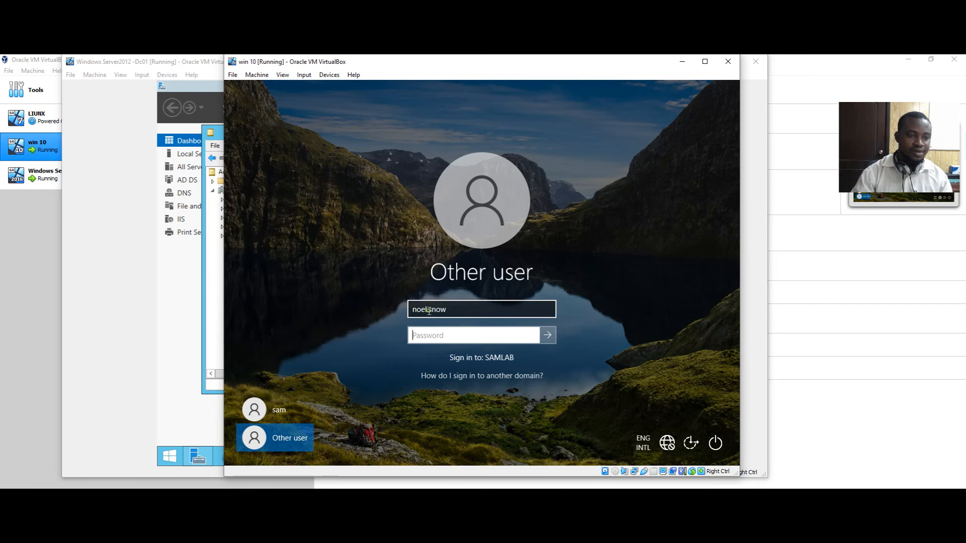
{"action": "left_click", "coordinate": [432, 316]}
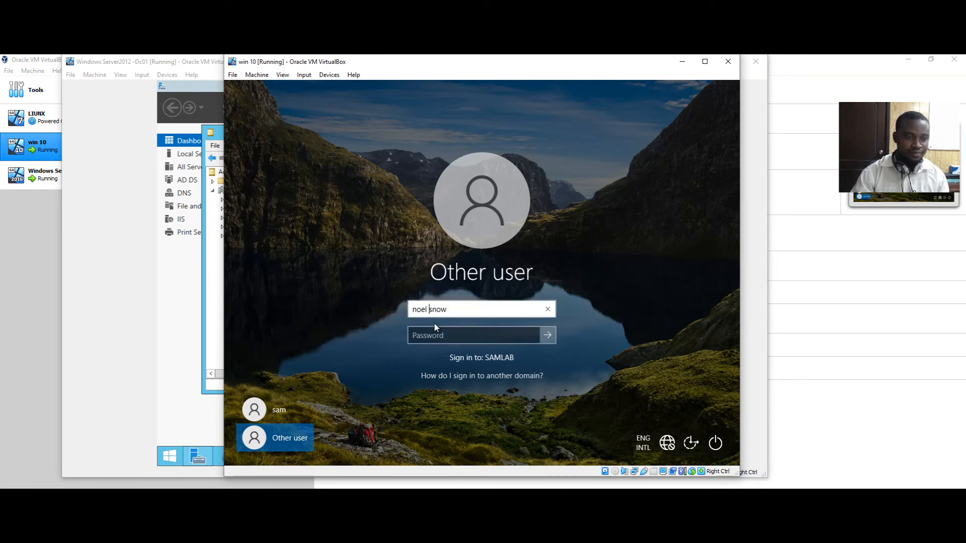
{"action": "left_click", "coordinate": [443, 337]}
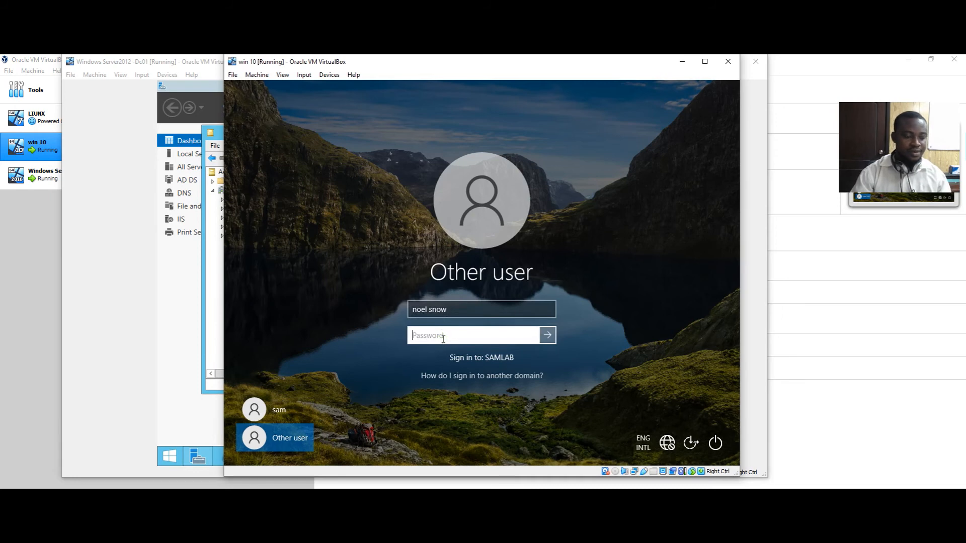
{"action": "type", "text": "********"}
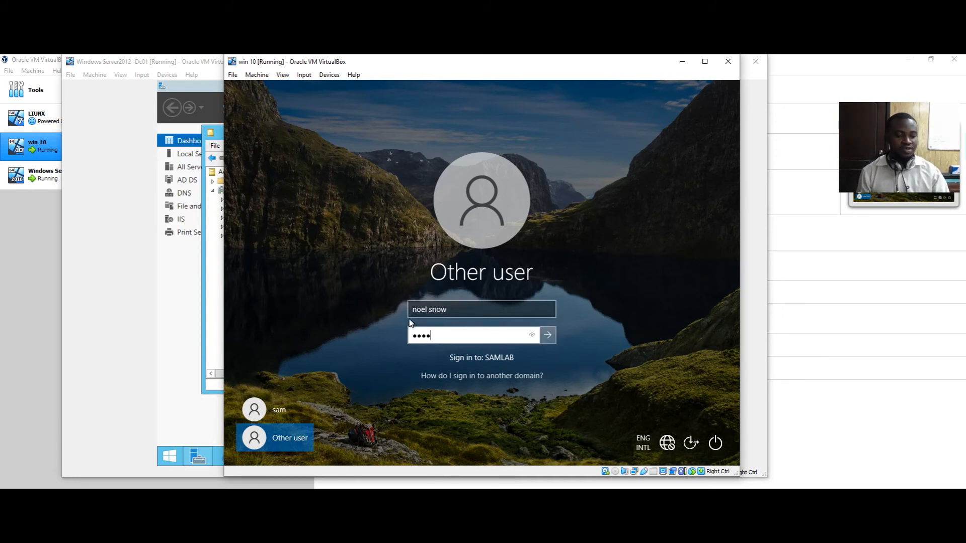
{"action": "key", "text": "Return"}
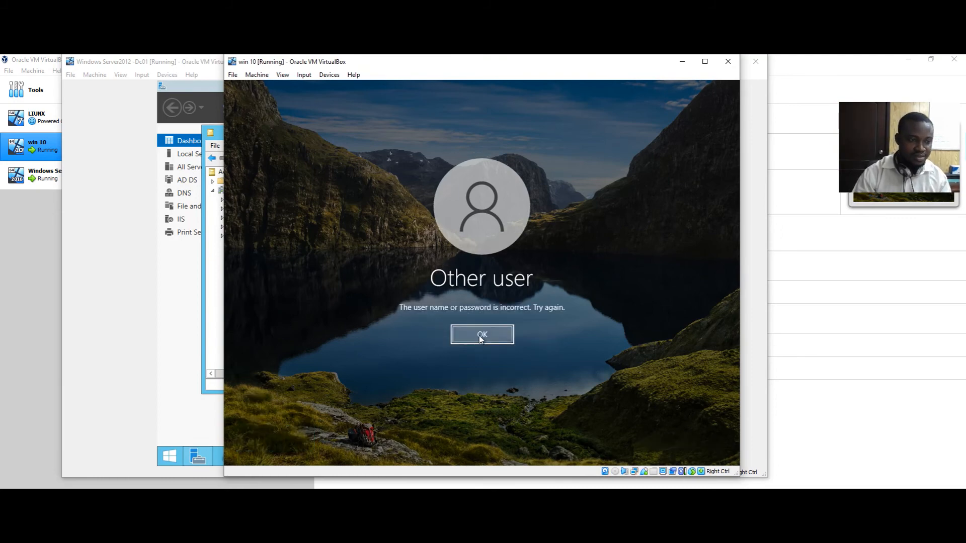
{"action": "left_click", "coordinate": [479, 335]}
{"action": "left_click", "coordinate": [174, 309]}
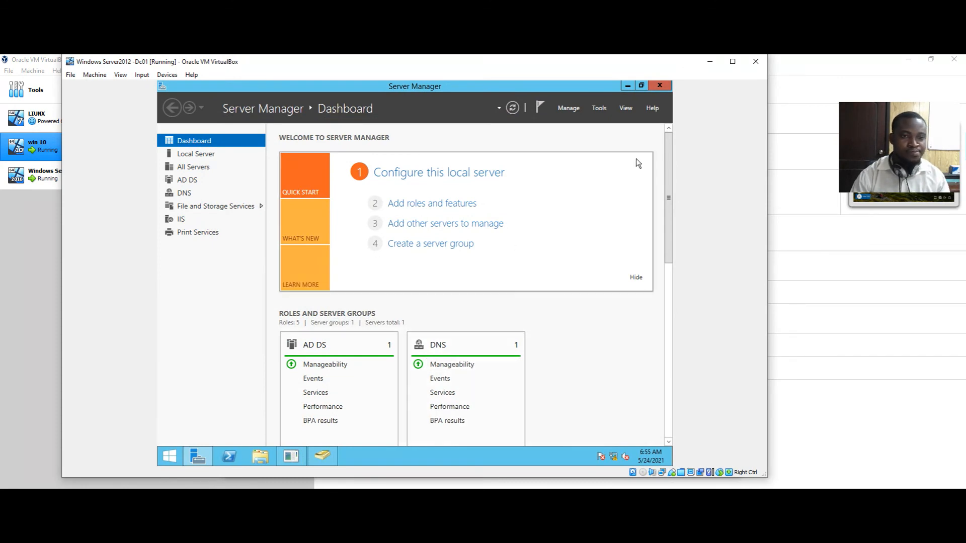
Open Active Directory Users and Computers, browse to SAMLAB.COM > Users, and open the domain user's Properties
{"action": "left_click", "coordinate": [598, 108]}
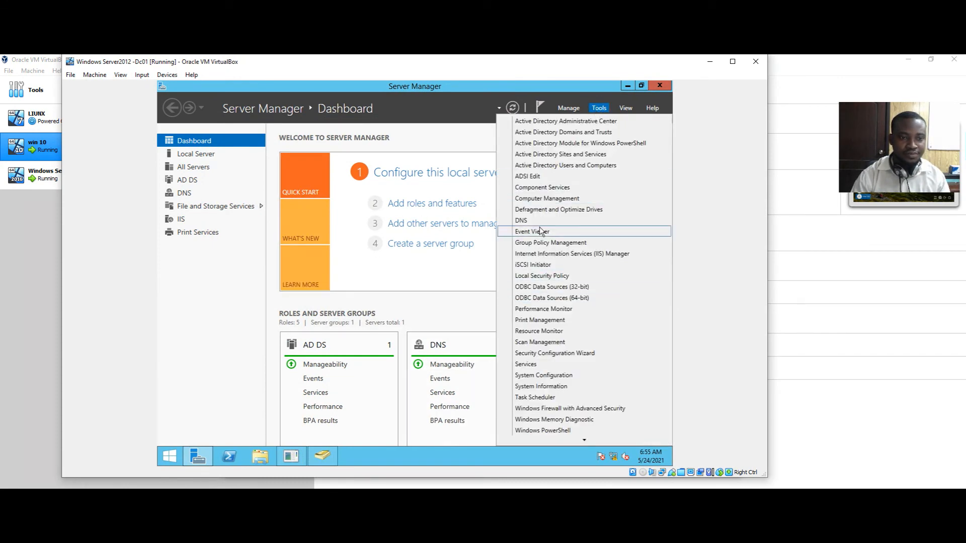
{"action": "left_click", "coordinate": [554, 165]}
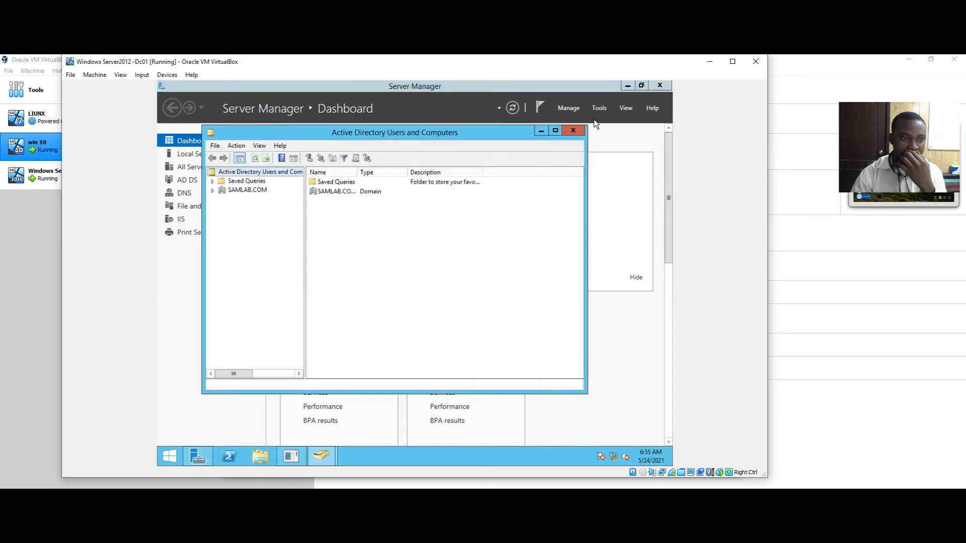
{"action": "left_click", "coordinate": [212, 191]}
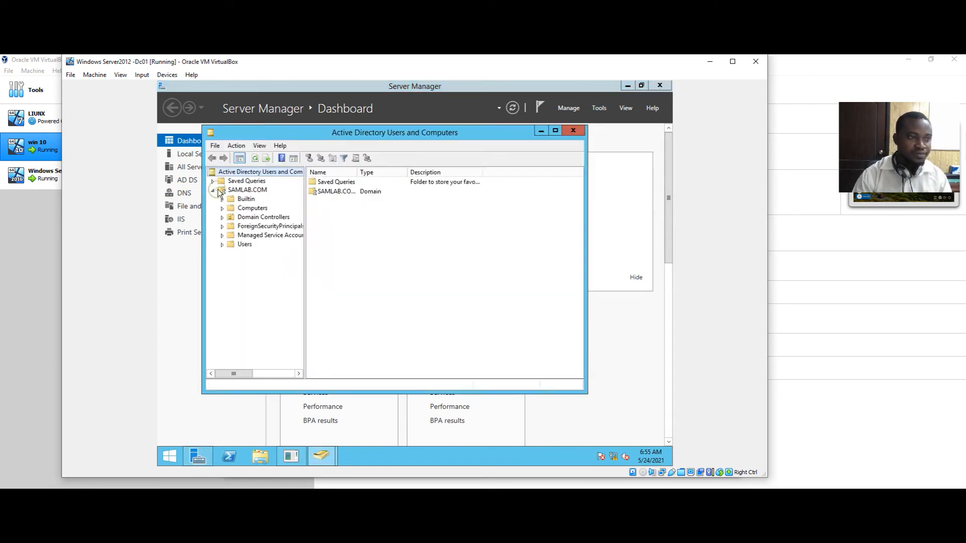
{"action": "left_click", "coordinate": [238, 245]}
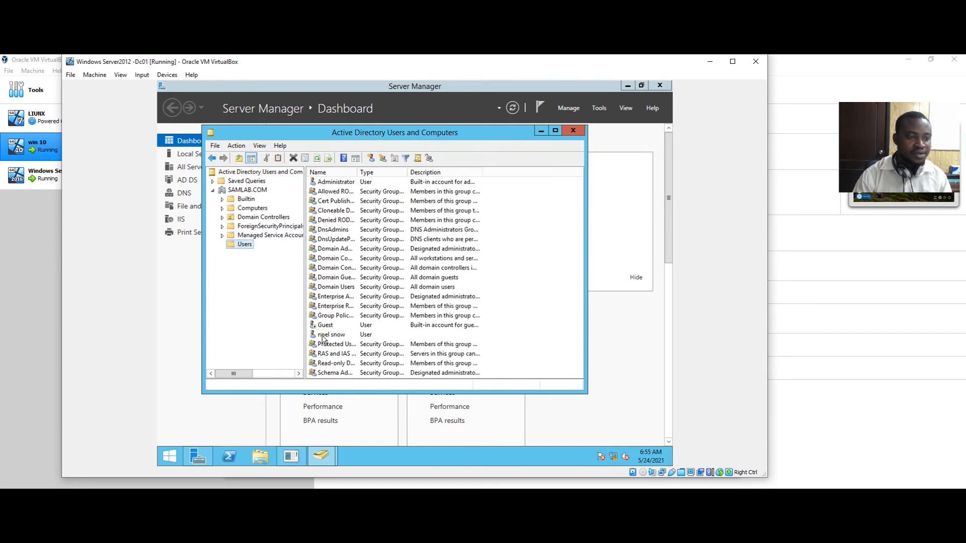
{"action": "left_click", "coordinate": [322, 336]}
{"action": "right_click", "coordinate": [323, 337]}
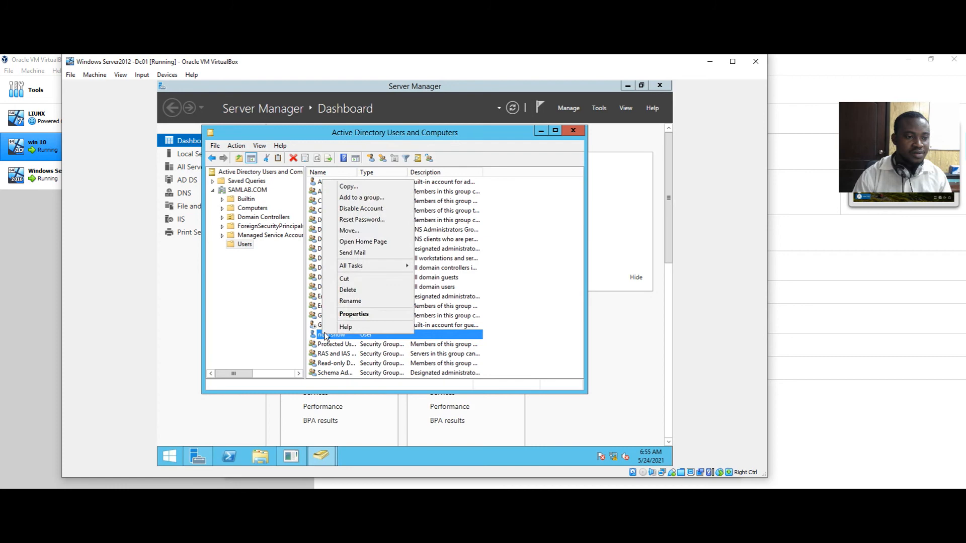
{"action": "left_click", "coordinate": [352, 315]}
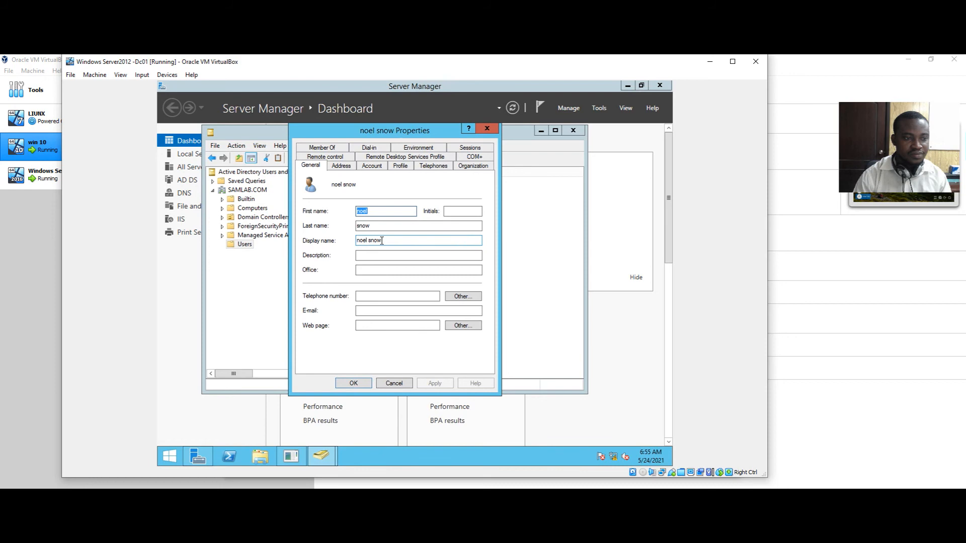
Close the domain user's Properties dialog with OK
{"action": "left_click", "coordinate": [354, 383]}
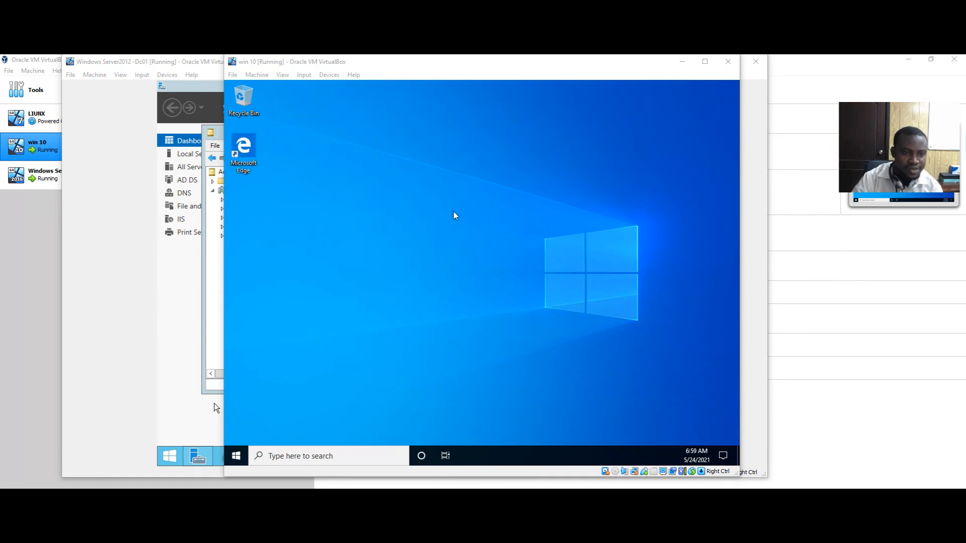
Refresh the Windows 10 desktop twice and reposition the VM window slightly
{"action": "right_click", "coordinate": [431, 253]}
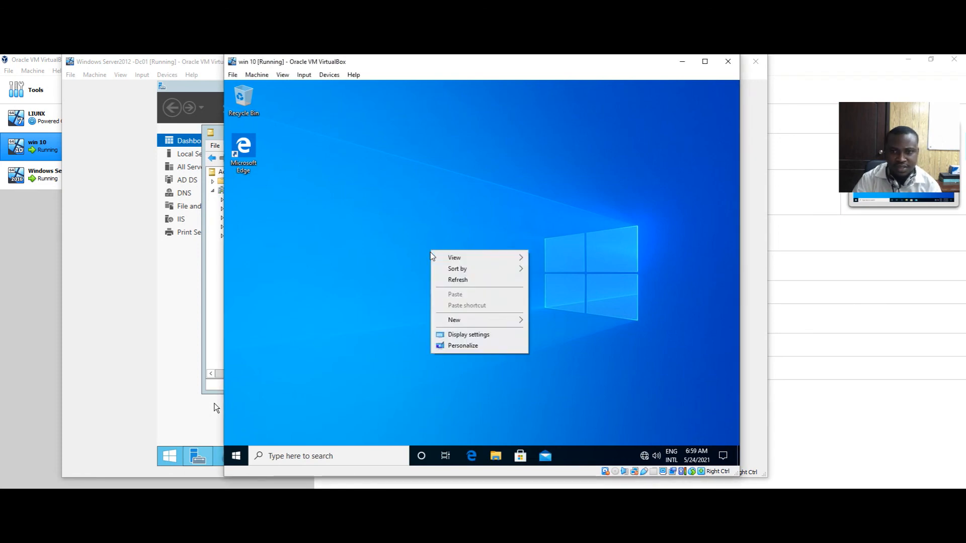
{"action": "left_click", "coordinate": [445, 281]}
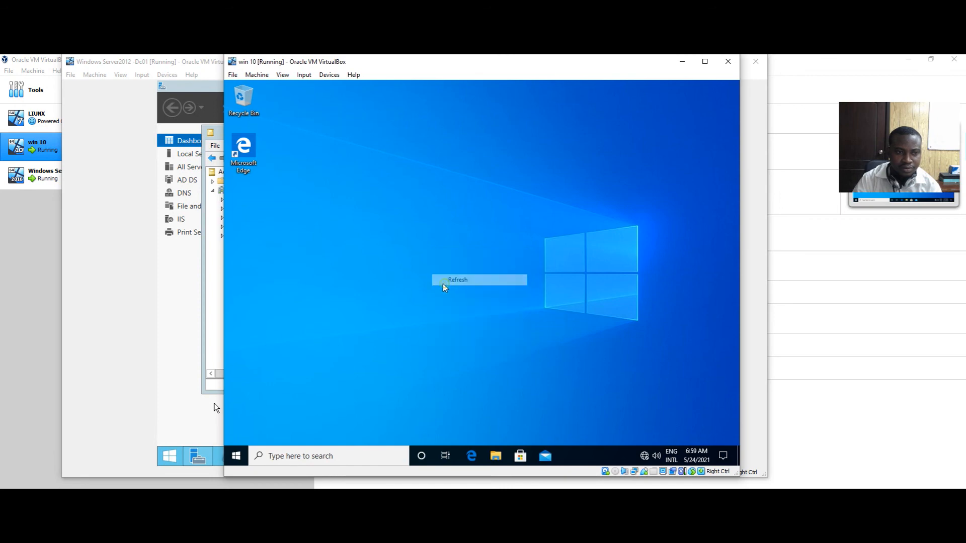
{"action": "right_click", "coordinate": [364, 189]}
{"action": "left_click", "coordinate": [387, 220]}
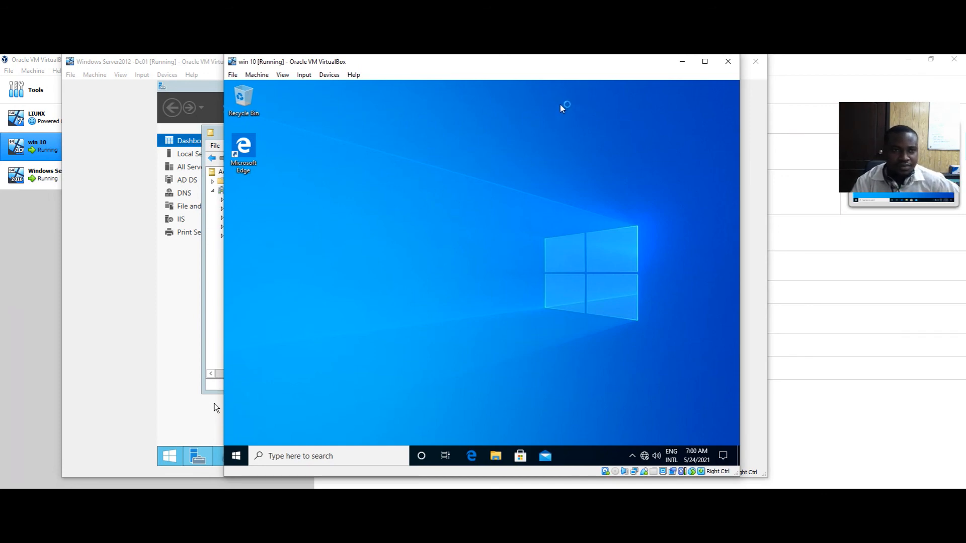
{"action": "left_click_drag", "start_coordinate": [582, 68], "coordinate": [607, 67]}
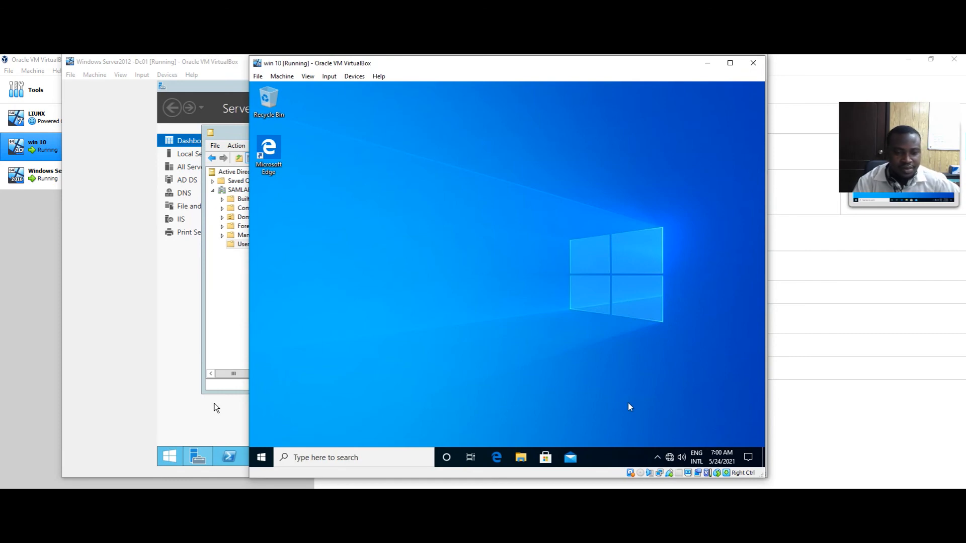
Open Personalize settings from the desktop menu and start a taskbar search
{"action": "right_click", "coordinate": [360, 222]}
{"action": "left_click", "coordinate": [403, 317]}
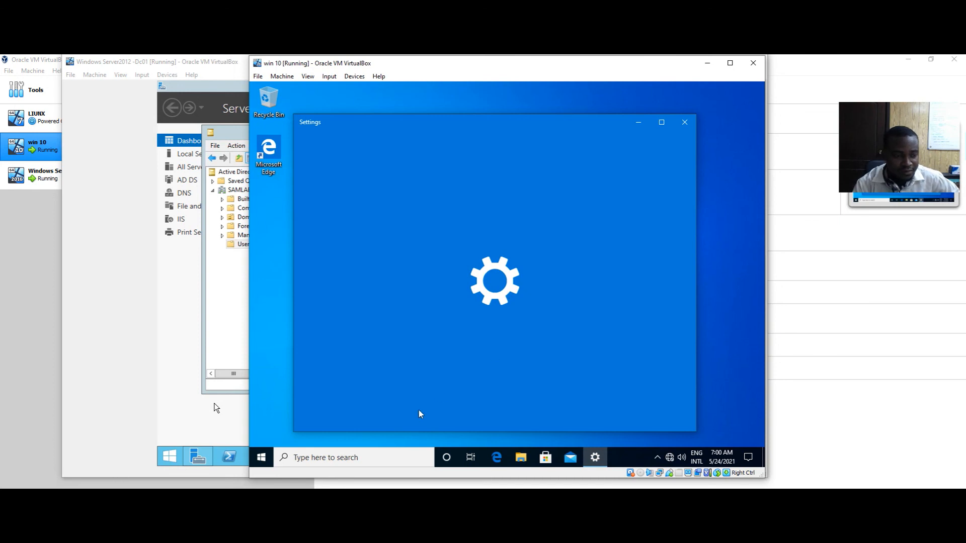
{"action": "left_click", "coordinate": [377, 457]}
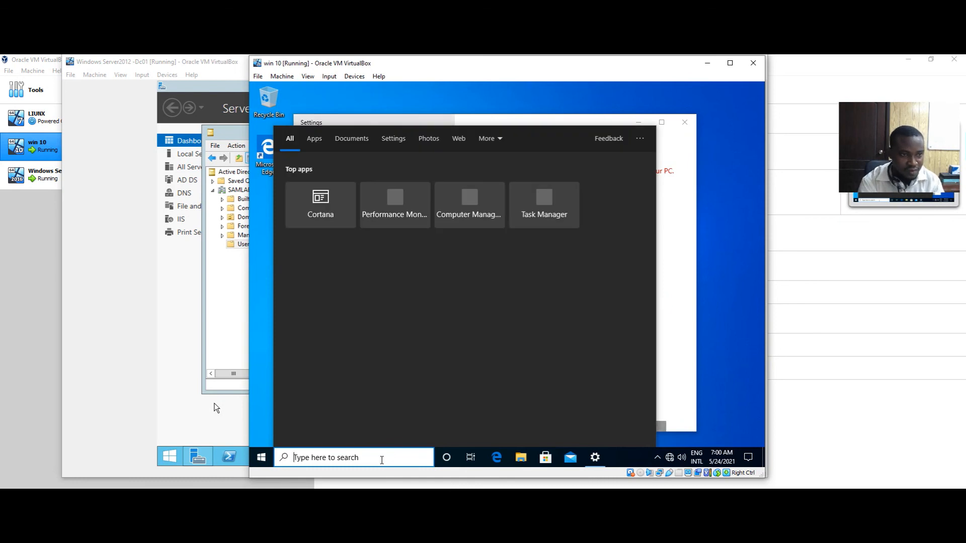
Open a command prompt and run ipconfig to confirm the VM's address is 192.168.1.10
{"action": "key", "text": "super+r"}
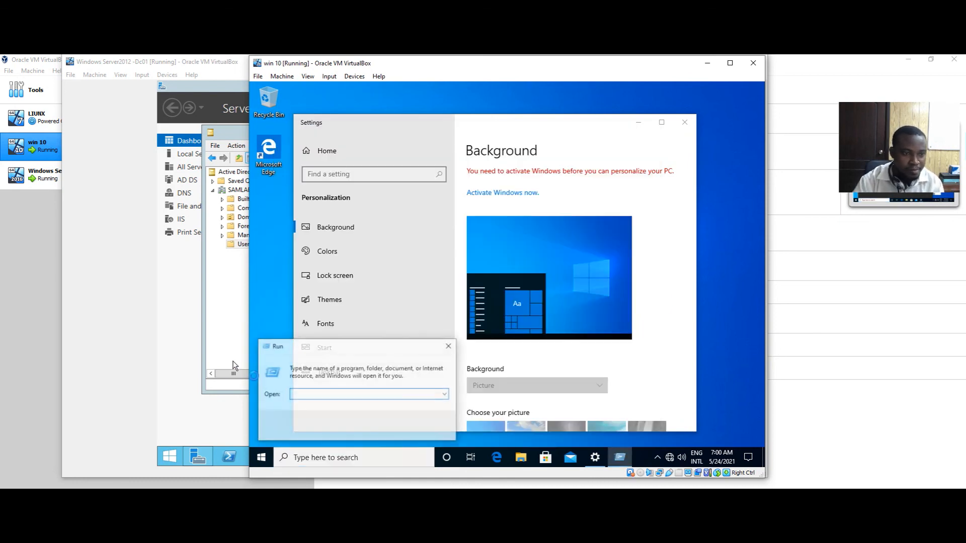
{"action": "type", "text": "cmd"}
{"action": "key", "text": "Return"}
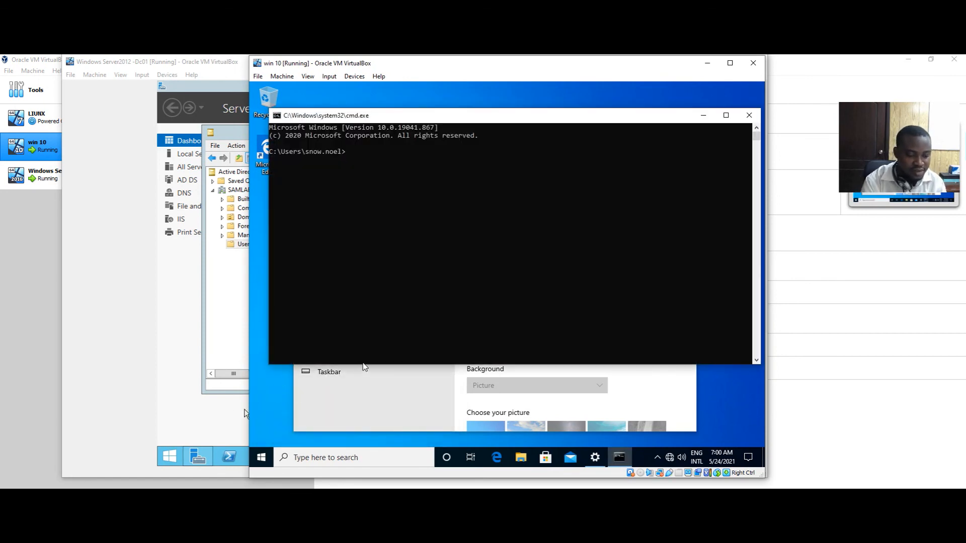
{"action": "type", "text": "ipco"}
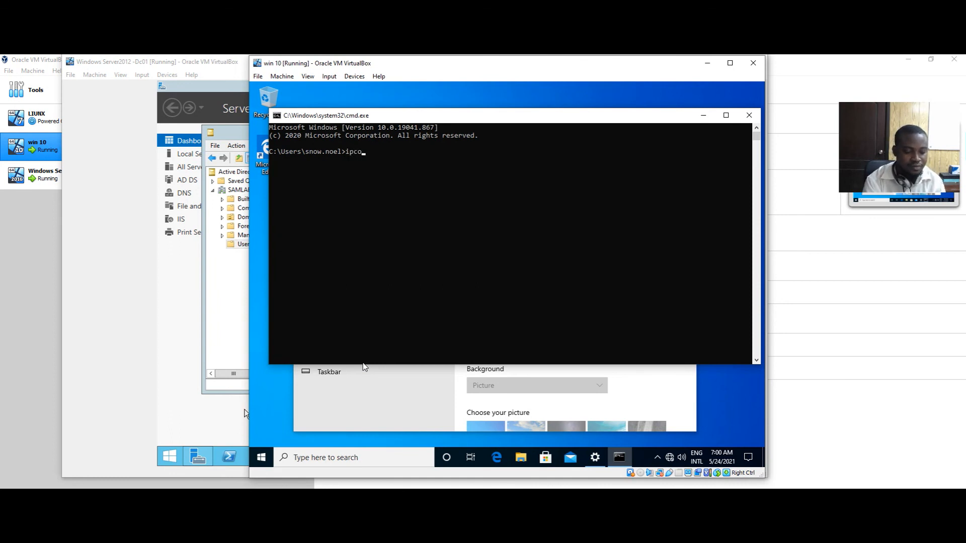
{"action": "type", "text": "mn"}
{"action": "type", "text": "fig"}
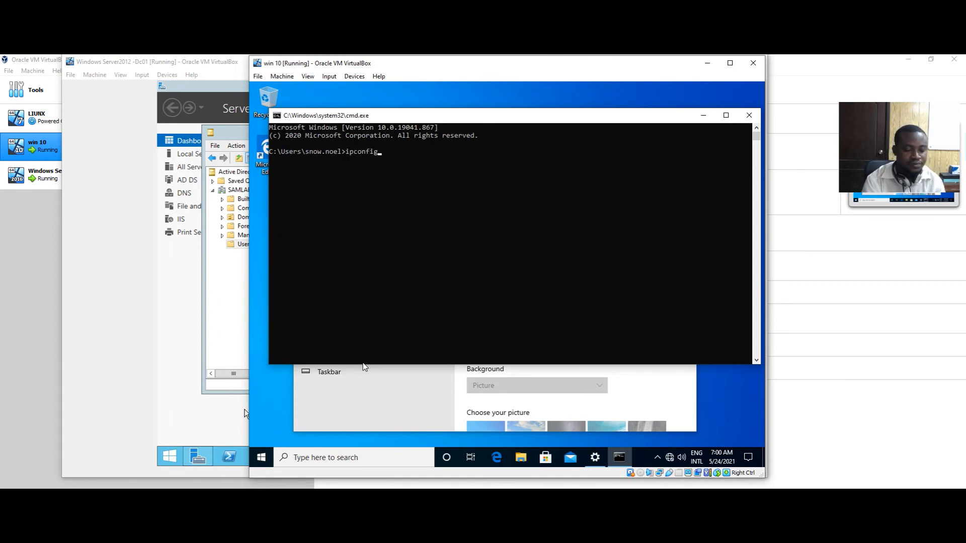
{"action": "key", "text": "Return"}
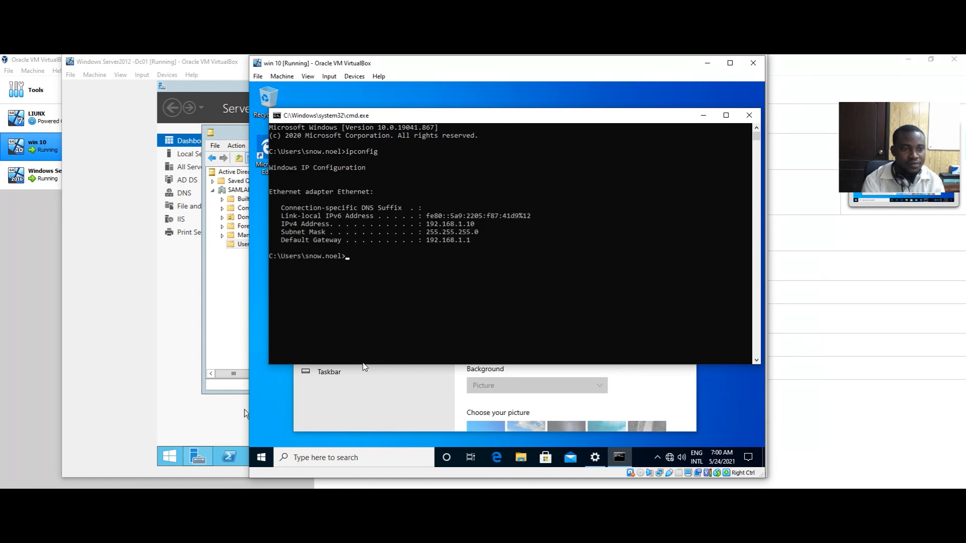
Ping 192.168.1.12 and confirm four replies with 0% loss
{"action": "type", "text": "ping"}
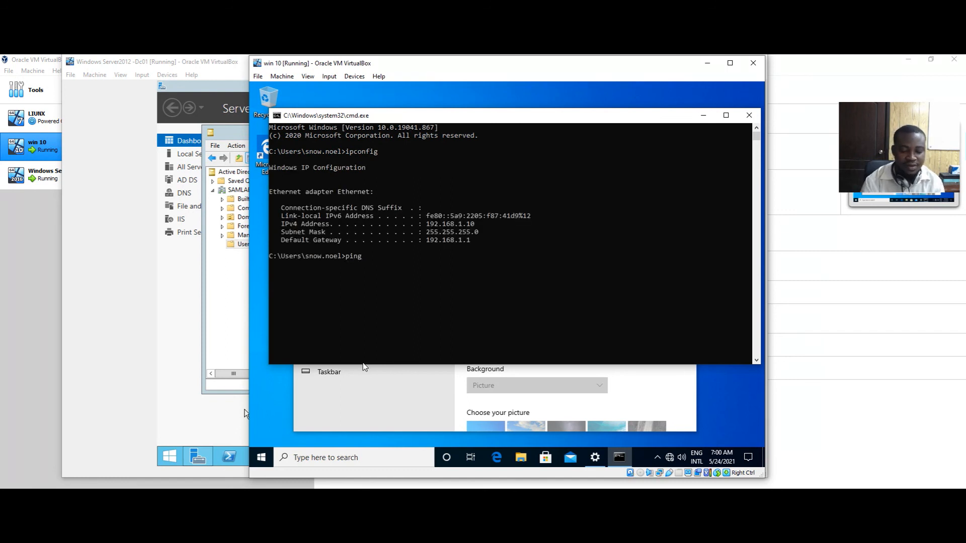
{"action": "key", "text": "Up"}
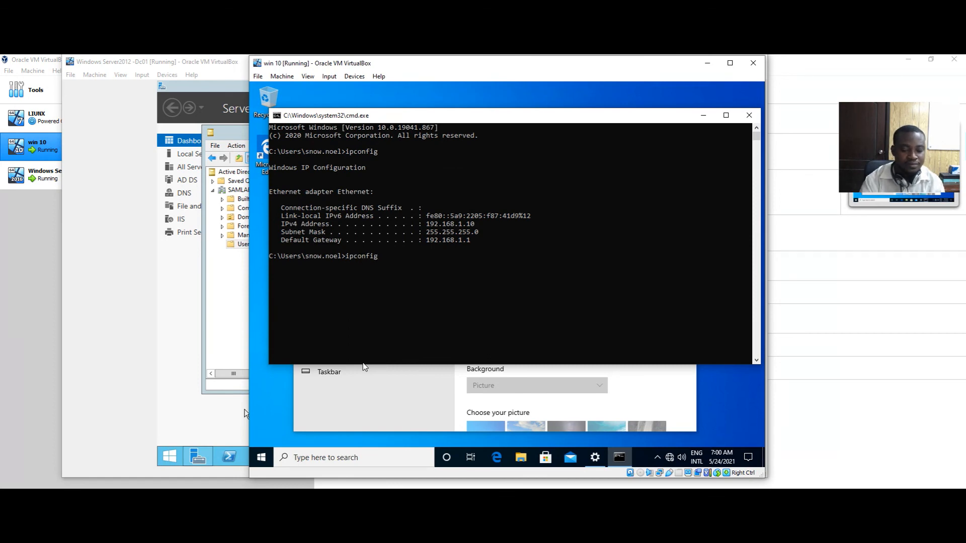
{"action": "key", "text": "BackSpace"}
{"action": "key", "text": "BackSpace"}
{"action": "key", "text": "BackSpace"}
{"action": "key", "text": "BackSpace"}
{"action": "key", "text": "BackSpace"}
{"action": "key", "text": "BackSpace"}
{"action": "key", "text": "BackSpace"}
{"action": "key", "text": "BackSpace"}
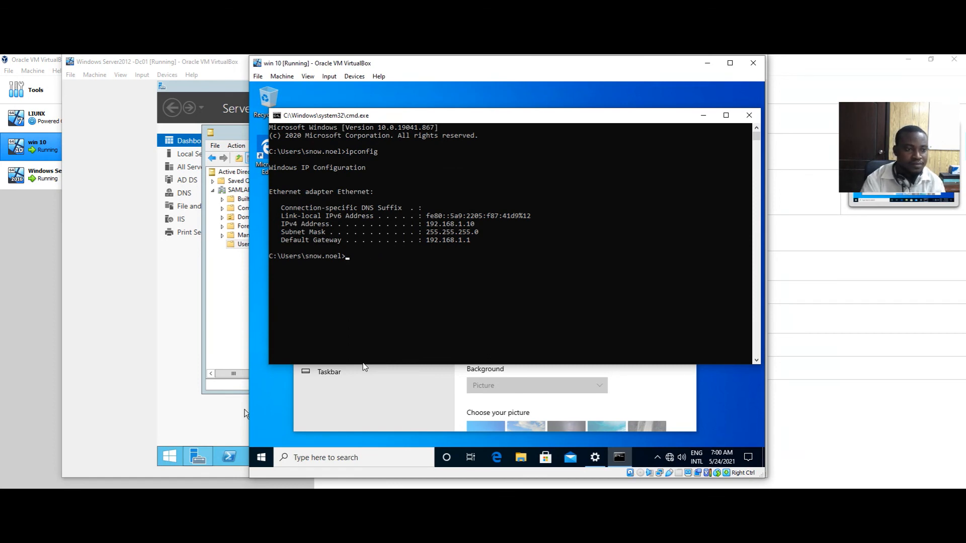
{"action": "type", "text": "pin"}
{"action": "type", "text": "g 19"}
{"action": "type", "text": "2"}
{"action": "type", "text": "/"}
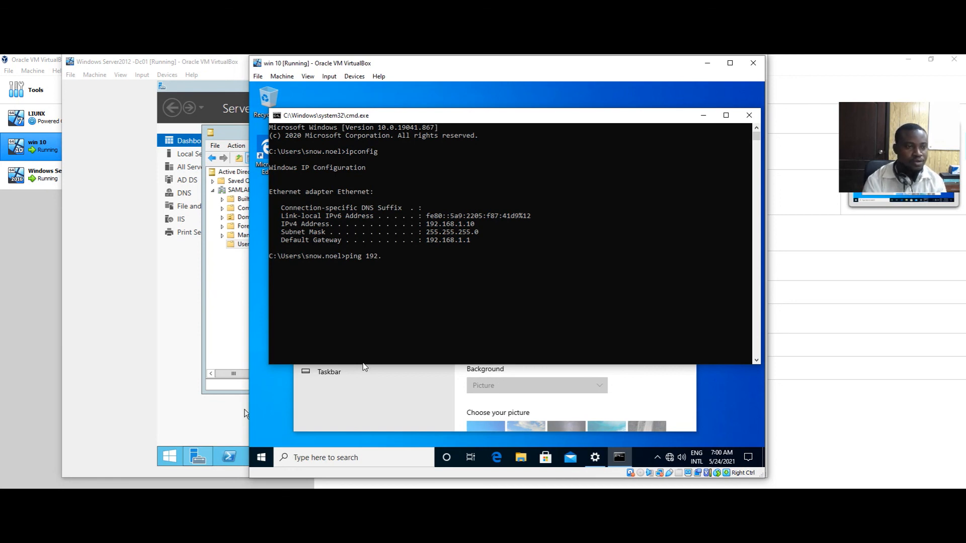
{"action": "type", "text": "168."}
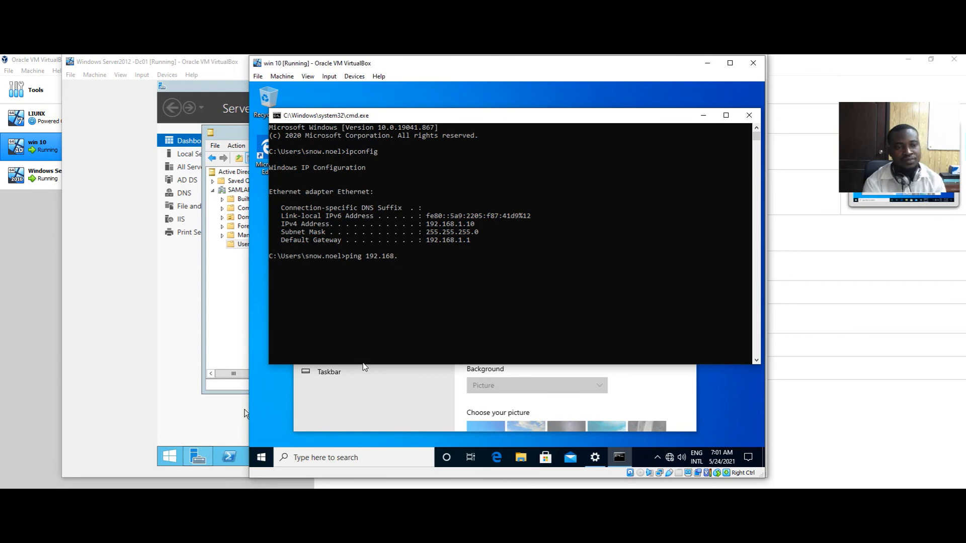
{"action": "type", "text": "1"}
{"action": "type", "text": ".12"}
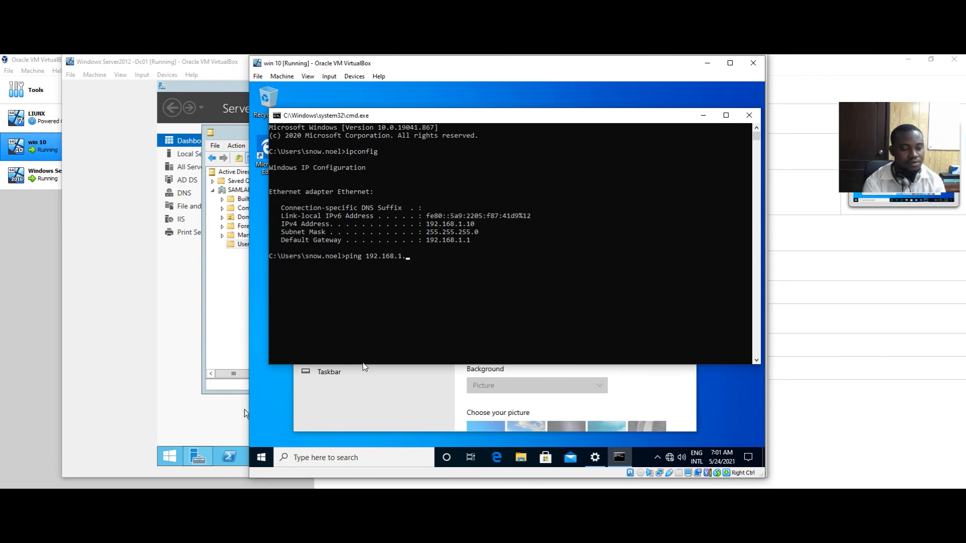
{"action": "key", "text": "Return"}
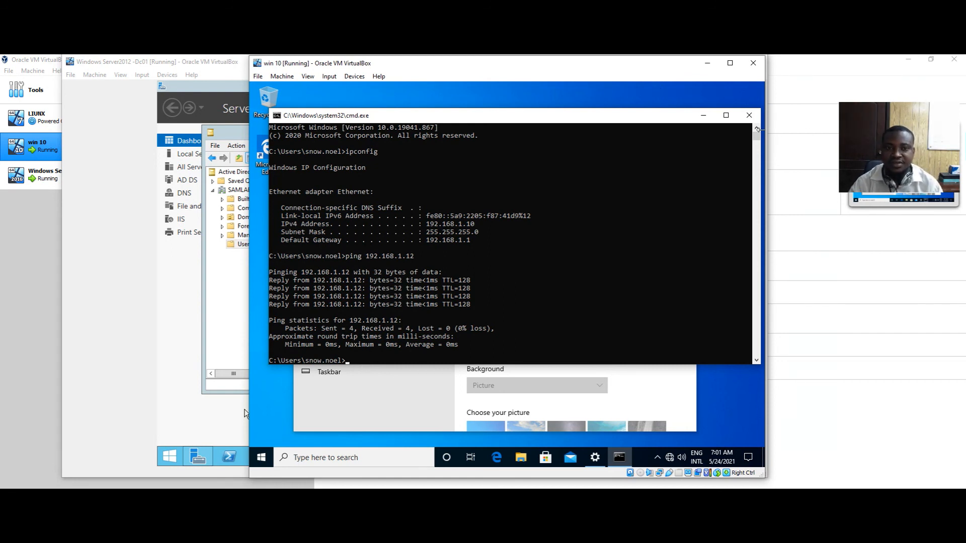
Close the command prompt and Settings windows, then refresh the Windows 10 desktop
{"action": "left_click", "coordinate": [749, 117]}
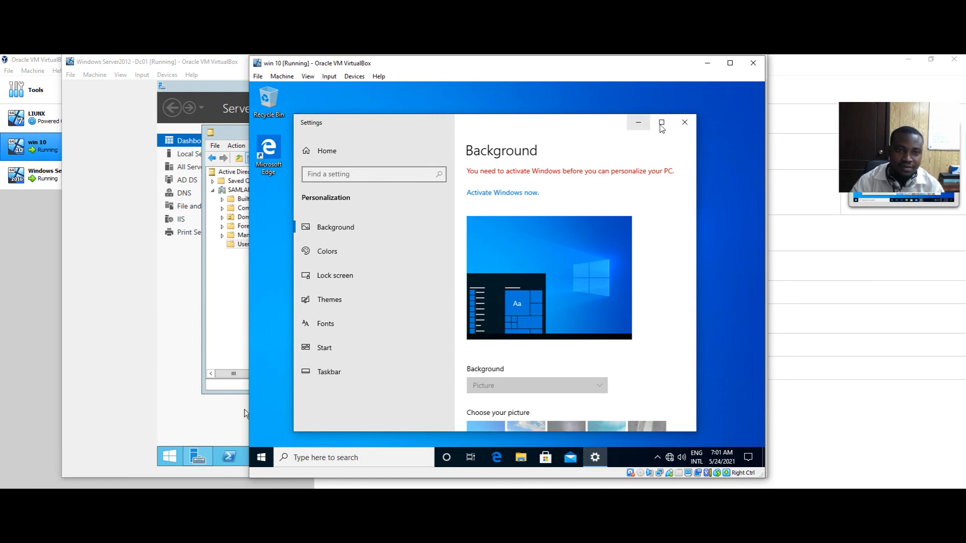
{"action": "left_click", "coordinate": [691, 127]}
{"action": "right_click", "coordinate": [392, 194]}
{"action": "left_click", "coordinate": [436, 221]}
{"action": "left_click_drag", "start_coordinate": [486, 180], "coordinate": [371, 285]}
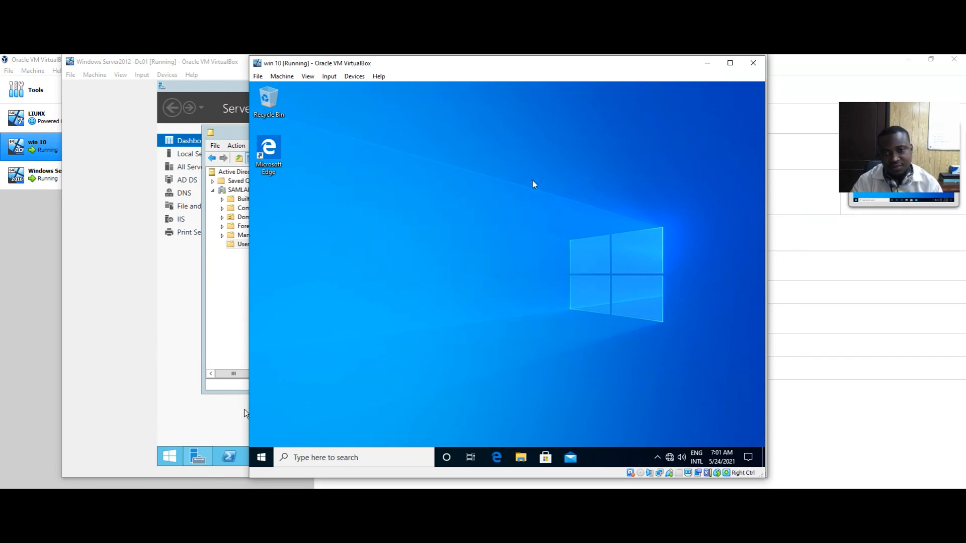